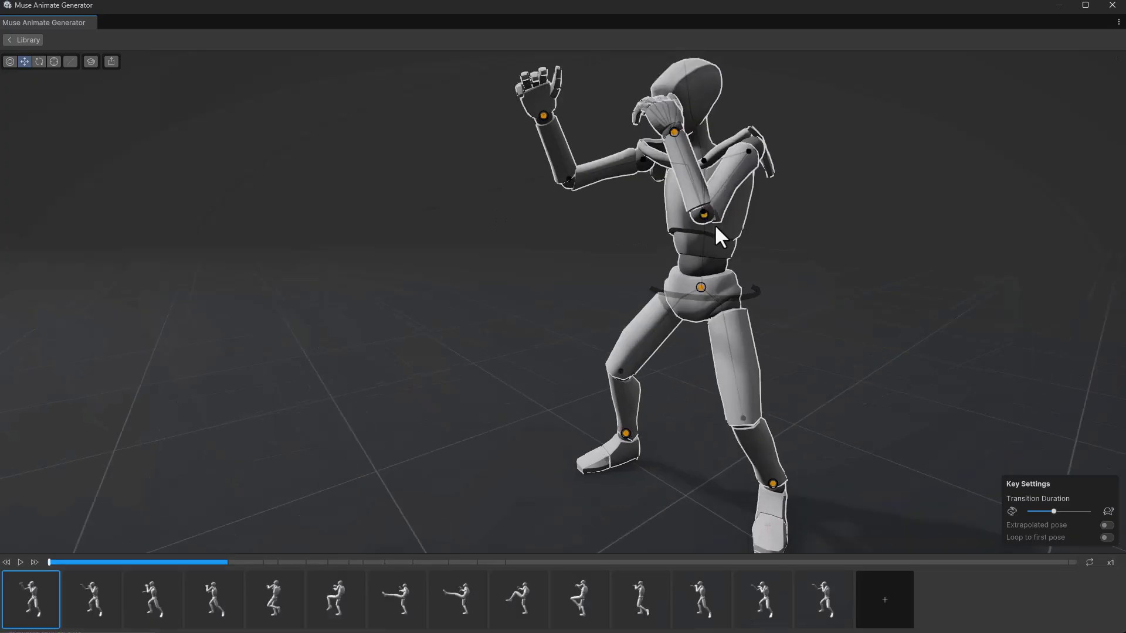
Generate a 'Performing a Kick' animation, open Generated Take 18, and re-pose the mannequin's head and arms.
{"action": "middle_click_drag", "start_coordinate": [714, 224], "coordinate": [543, 329]}
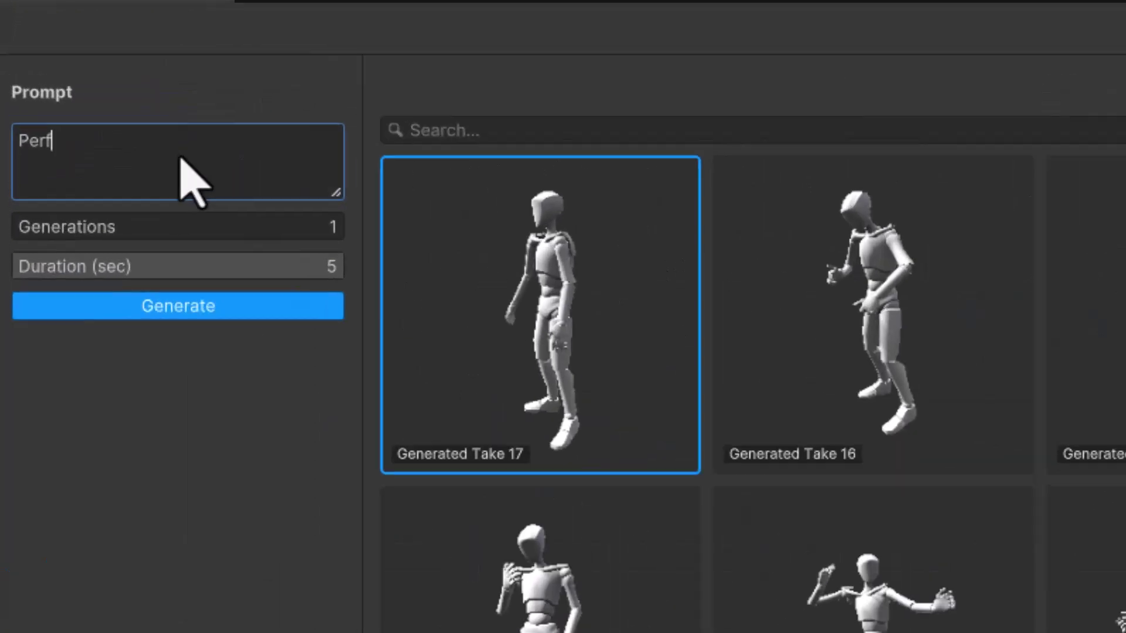
{"action": "type", "text": "orming a Kick"}
{"action": "key", "text": "Return"}
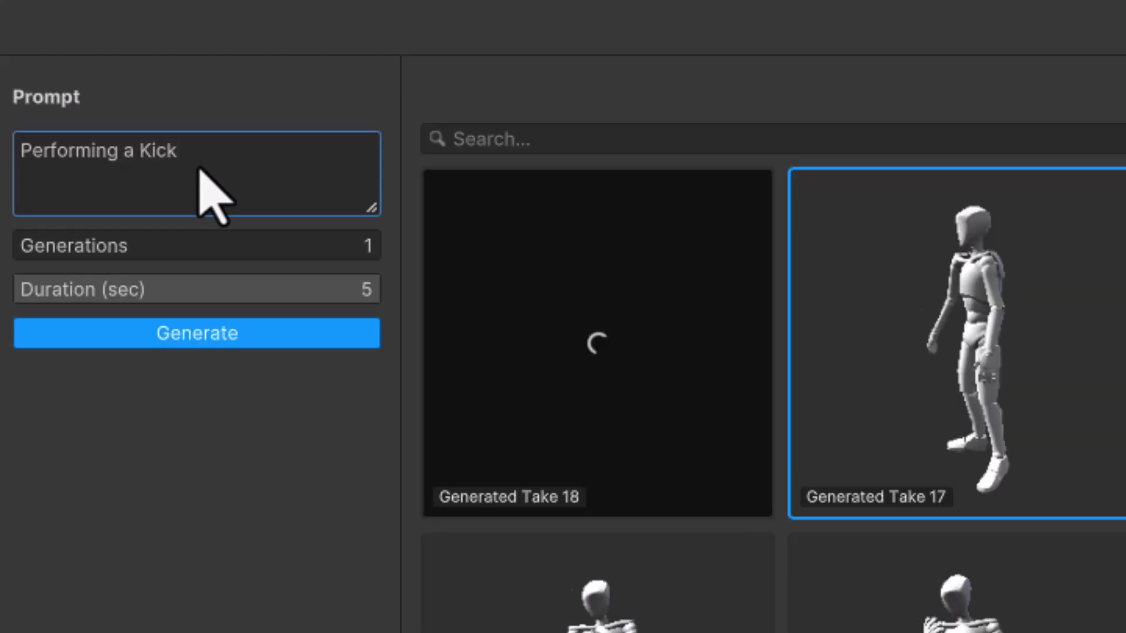
{"action": "left_click", "coordinate": [540, 402]}
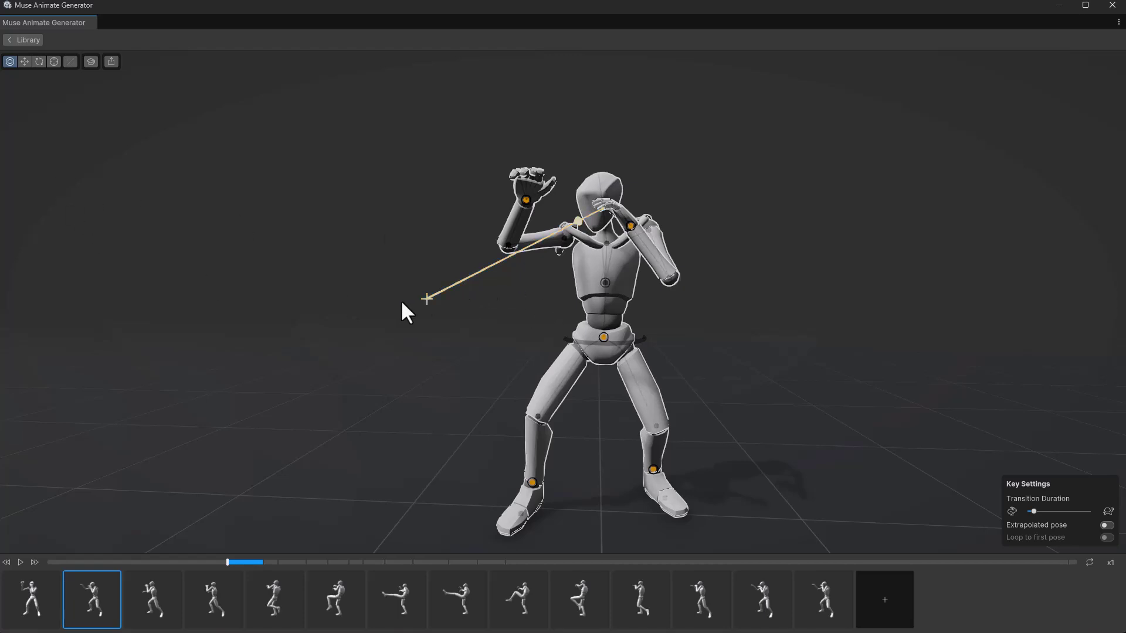
{"action": "left_click_drag", "start_coordinate": [425, 298], "coordinate": [423, 100]}
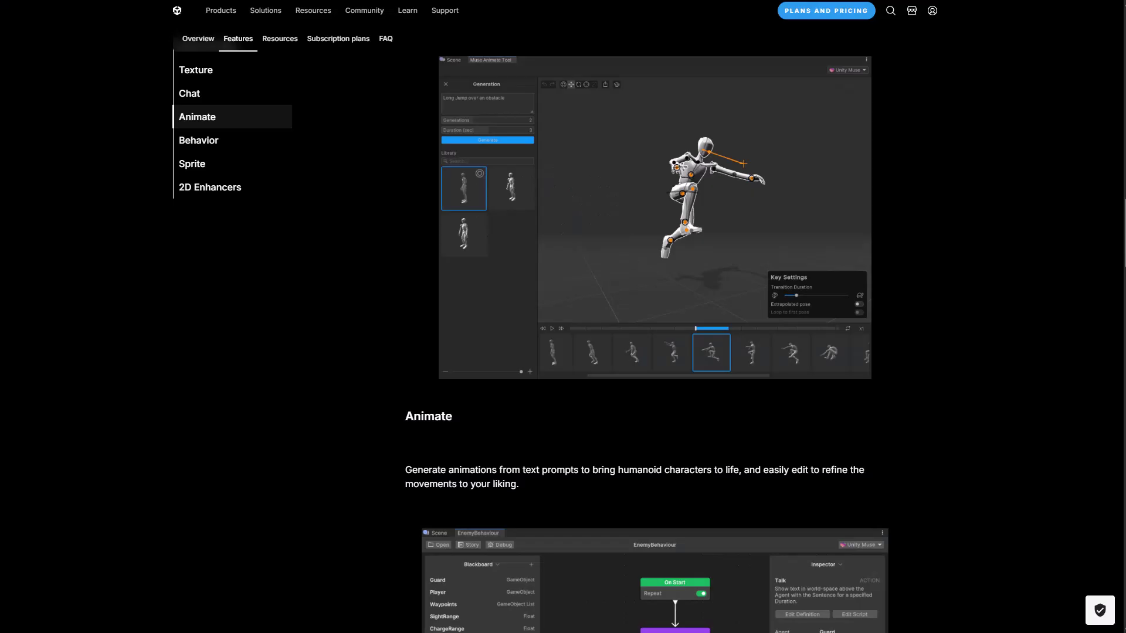
Scroll through the Muse Features page to review the Animate section.
{"action": "scroll", "coordinate": [578, 396], "scroll_direction": "up", "scroll_amount": 20}
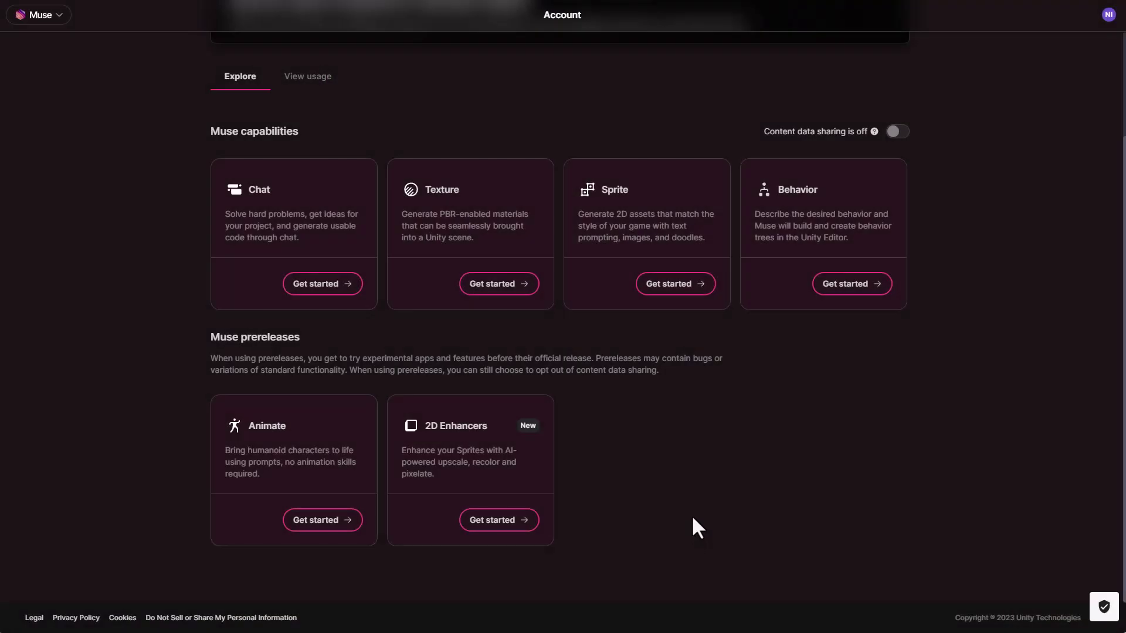
Scroll to the Muse prereleases and open the Animate 'Get started' install instructions.
{"action": "scroll", "coordinate": [968, 181], "scroll_direction": "up", "scroll_amount": 3}
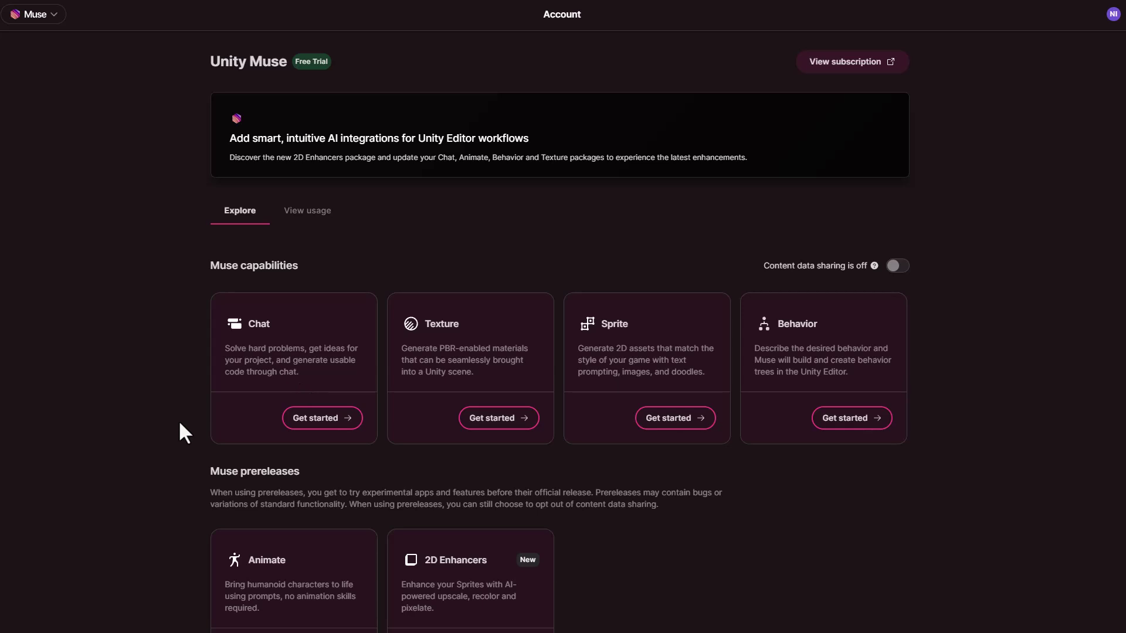
{"action": "scroll", "coordinate": [692, 518], "scroll_direction": "down", "scroll_amount": 2}
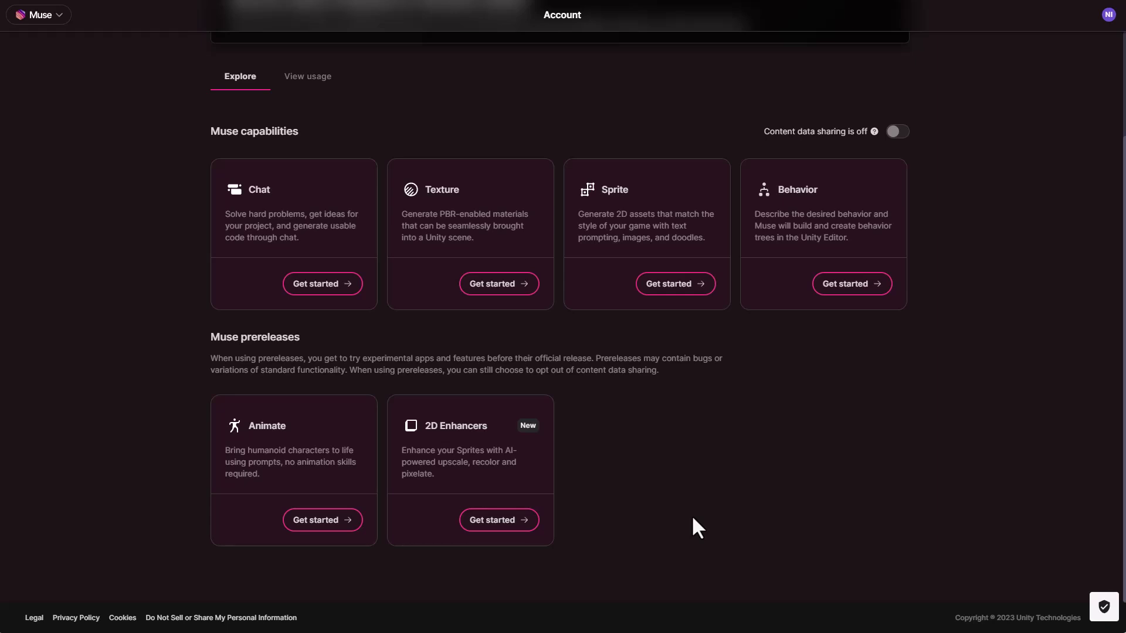
{"action": "left_click", "coordinate": [299, 520]}
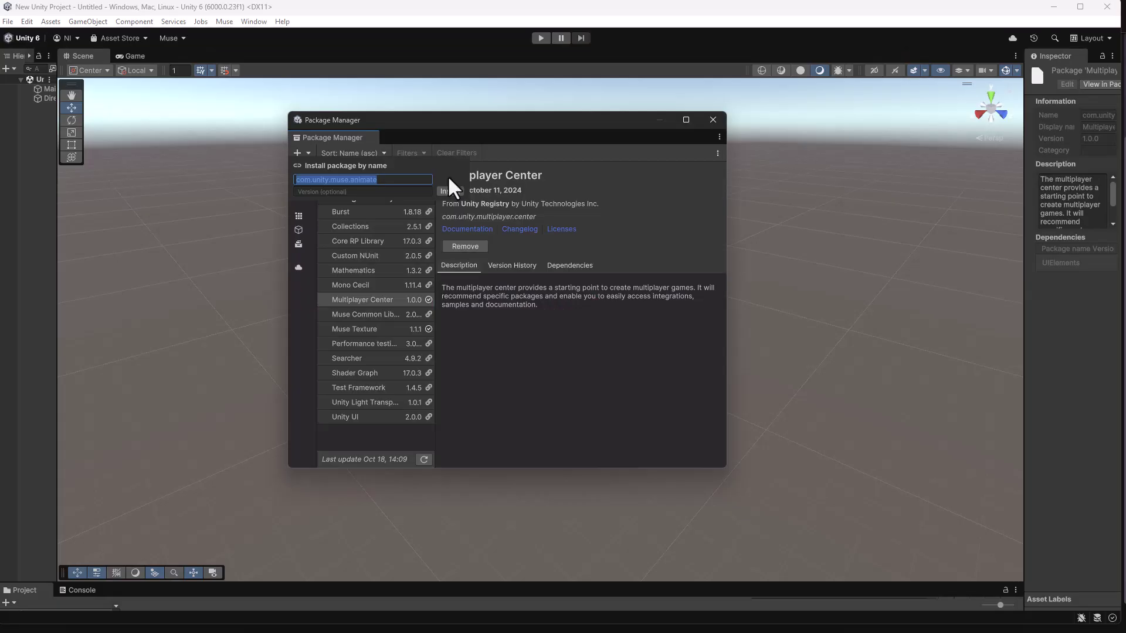
Install com.unity.muse.animate by name in Package Manager, retrying the Install once.
{"action": "left_click", "coordinate": [452, 188]}
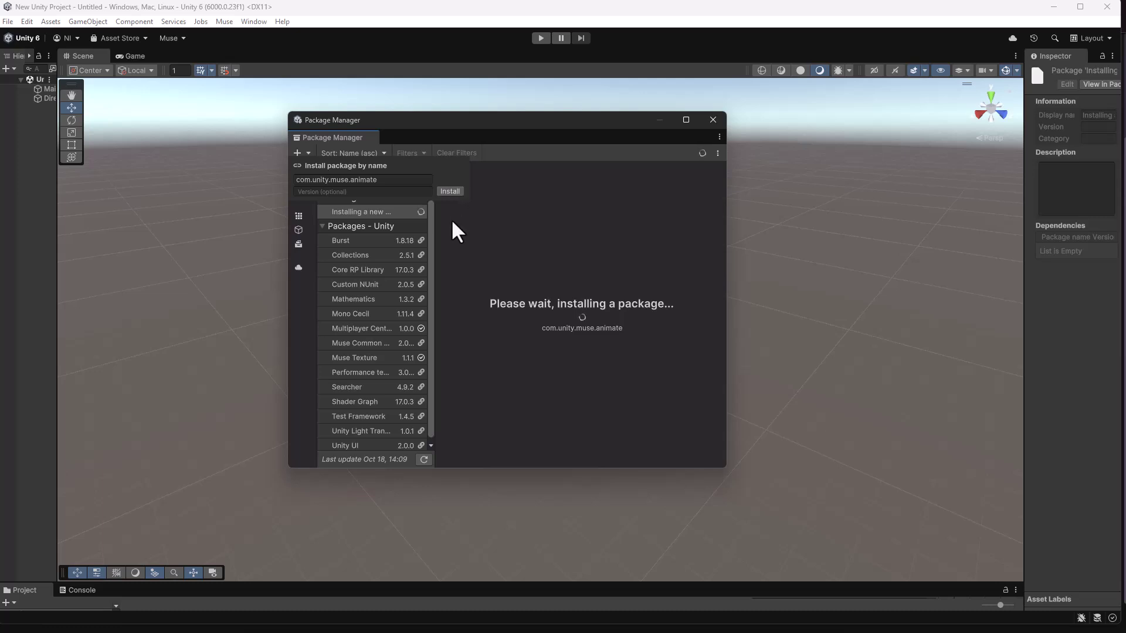
{"action": "left_click", "coordinate": [449, 191]}
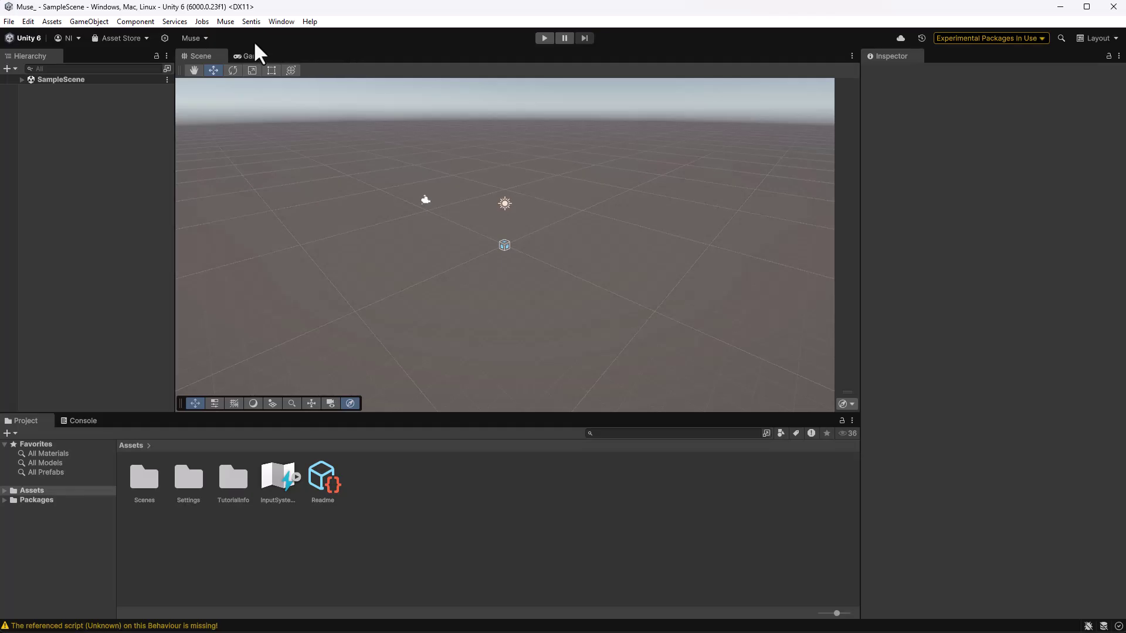
Install the com.unity.muse.chat package from the Explore Muse window.
{"action": "left_click", "coordinate": [226, 22]}
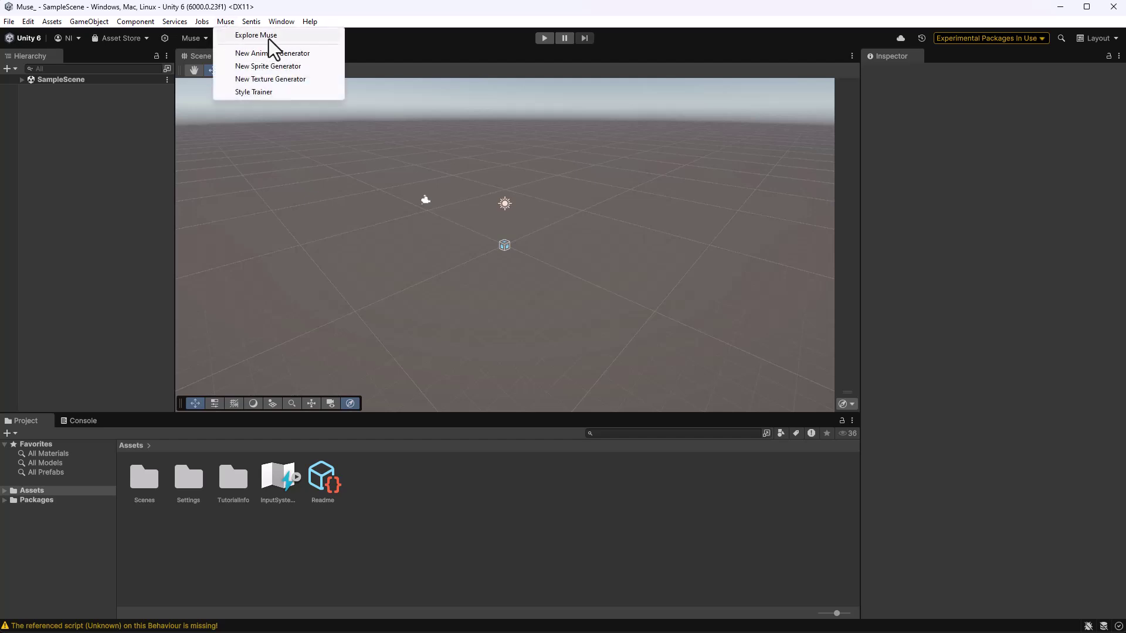
{"action": "left_click", "coordinate": [240, 36]}
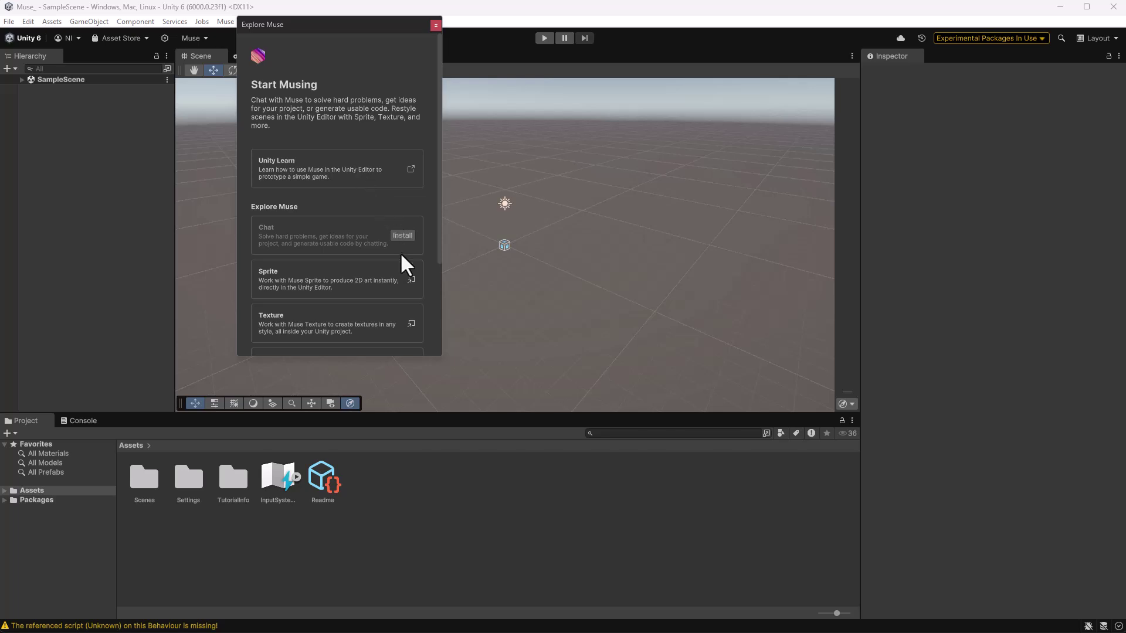
{"action": "scroll", "coordinate": [402, 257], "scroll_direction": "down", "scroll_amount": 1}
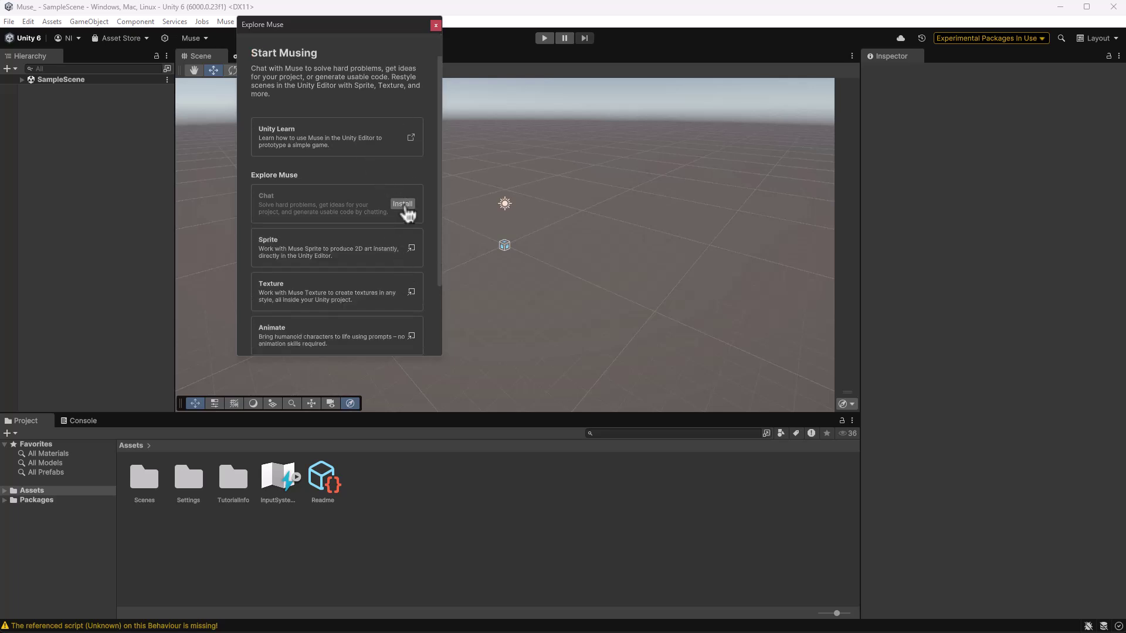
{"action": "left_click", "coordinate": [403, 204]}
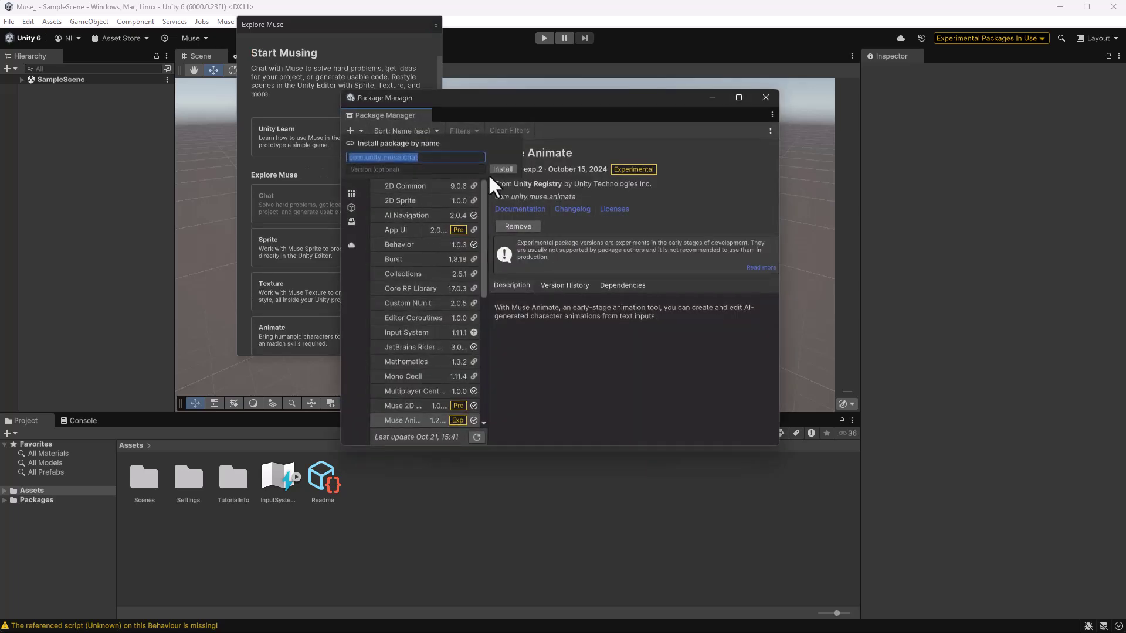
{"action": "left_click", "coordinate": [503, 169]}
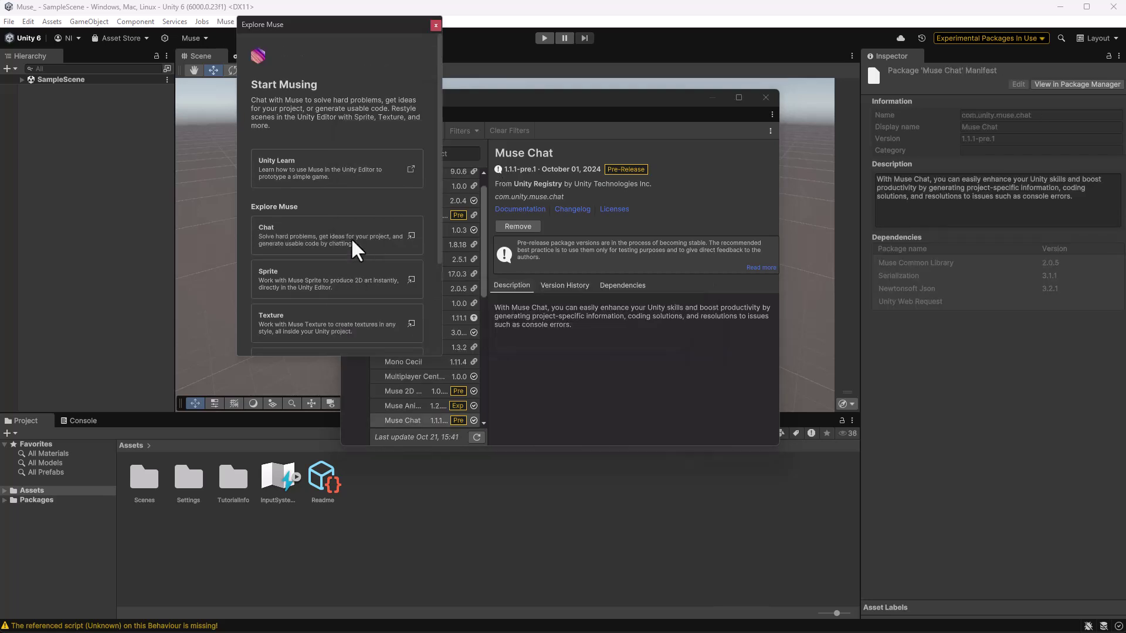
Close the Explore Muse and Package Manager windows after Muse Chat 1.1.1-pre.1 installs.
{"action": "scroll", "coordinate": [349, 250], "scroll_direction": "down", "scroll_amount": 2}
{"action": "scroll", "coordinate": [321, 252], "scroll_direction": "down", "scroll_amount": 3}
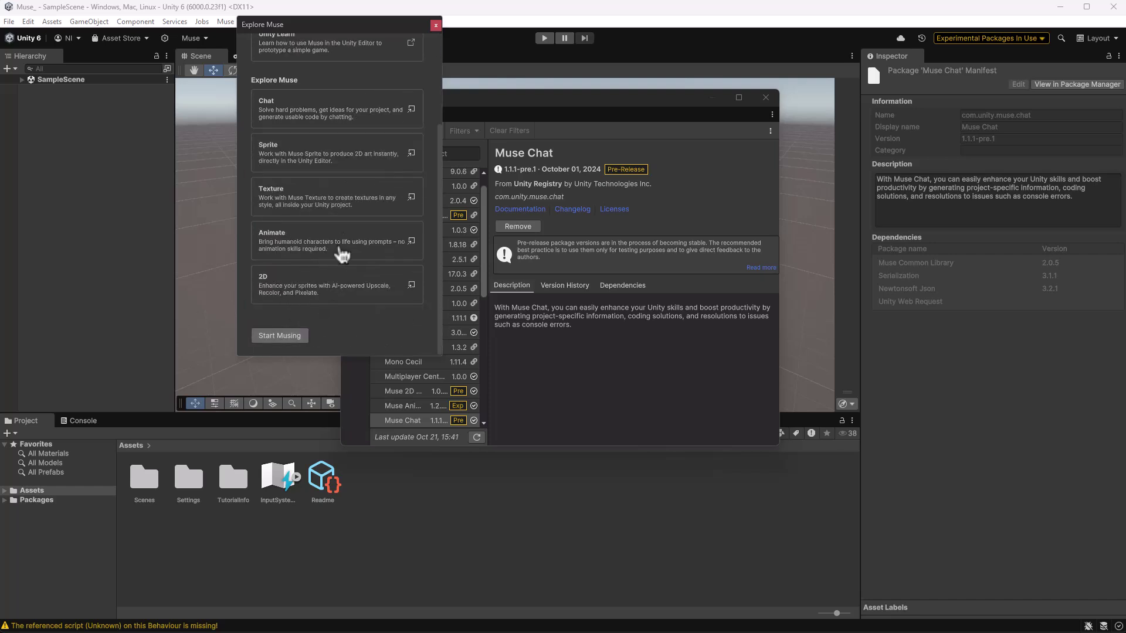
{"action": "left_click", "coordinate": [435, 25]}
{"action": "left_click", "coordinate": [765, 98]}
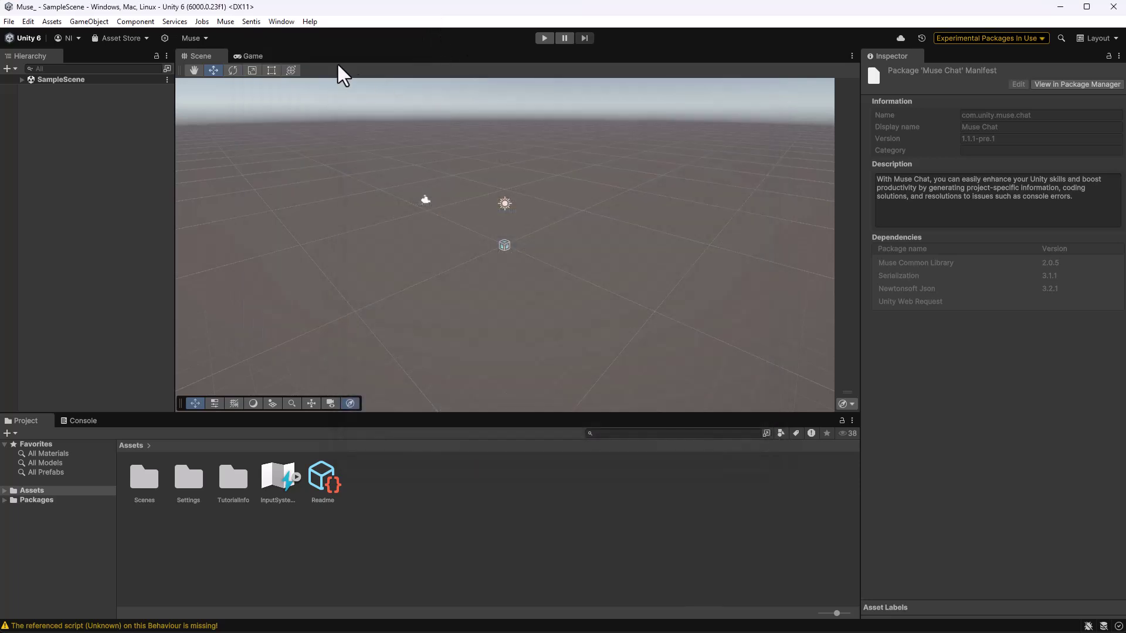
Start a new Muse Animate Generator and dismiss its introductory tips card.
{"action": "left_click", "coordinate": [227, 22]}
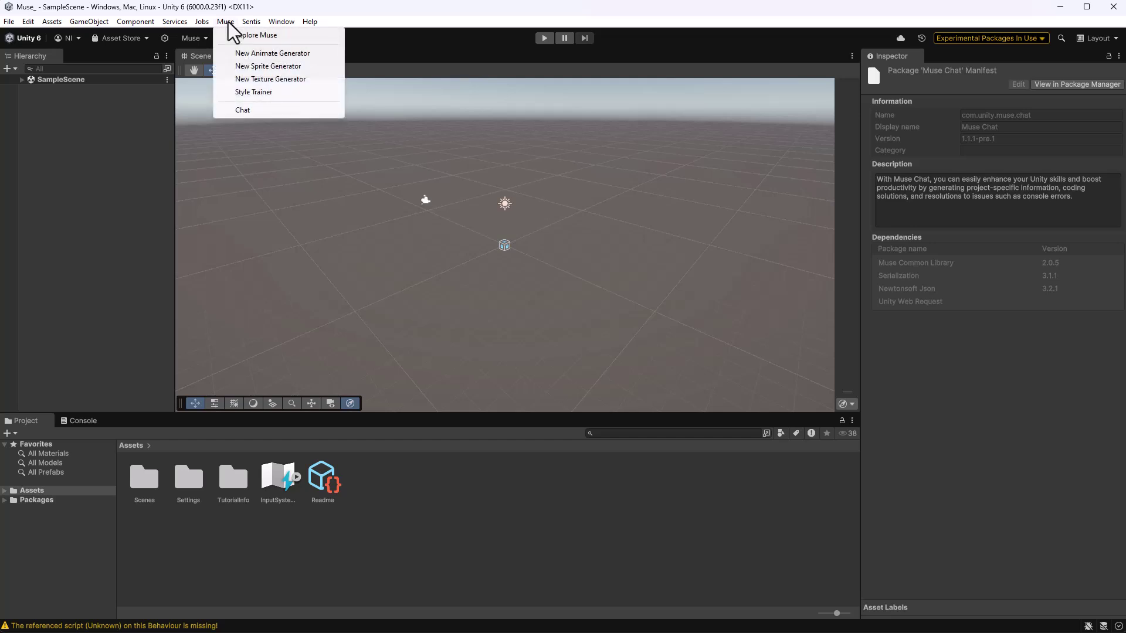
{"action": "left_click", "coordinate": [298, 56]}
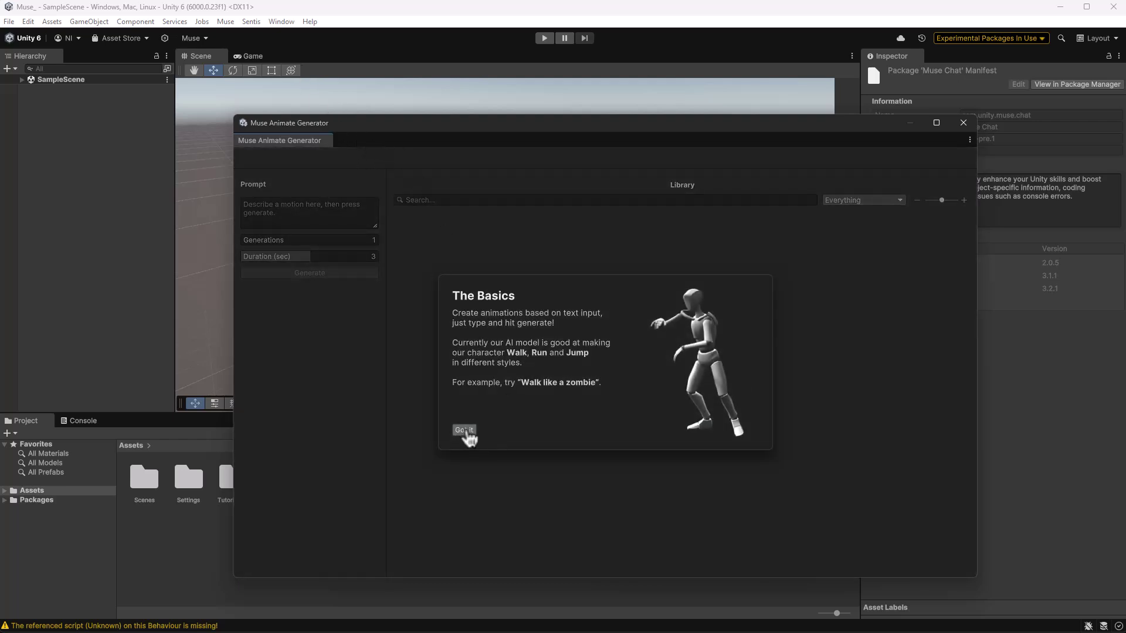
{"action": "left_click", "coordinate": [464, 431]}
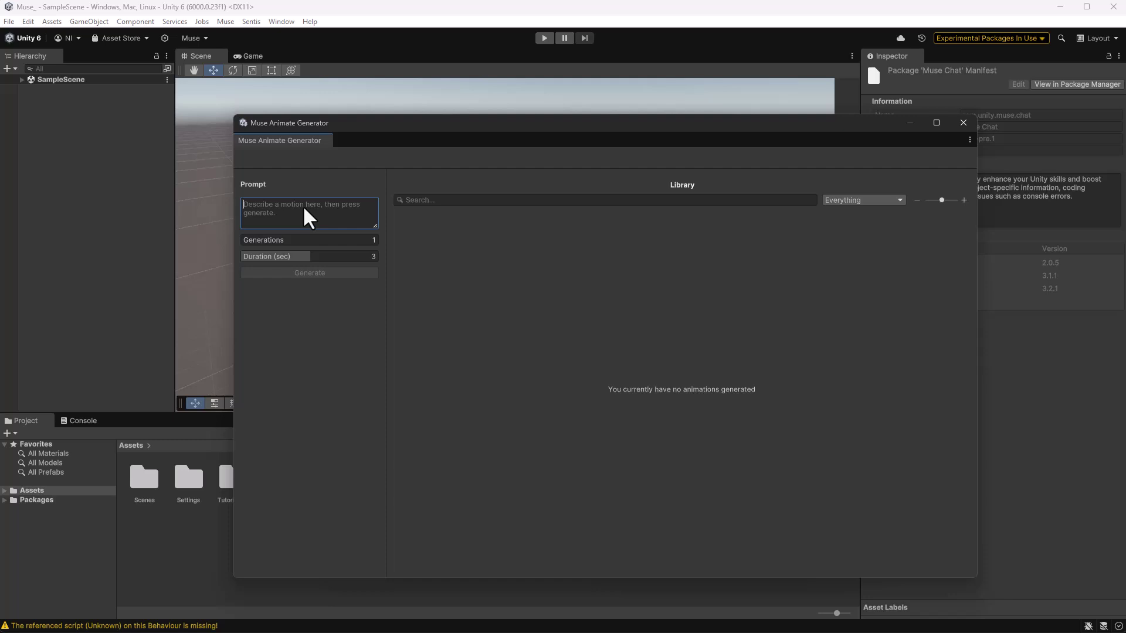
Generate an animation from the prompt 'runing' and select Generated Take 0.
{"action": "type", "text": "runing"}
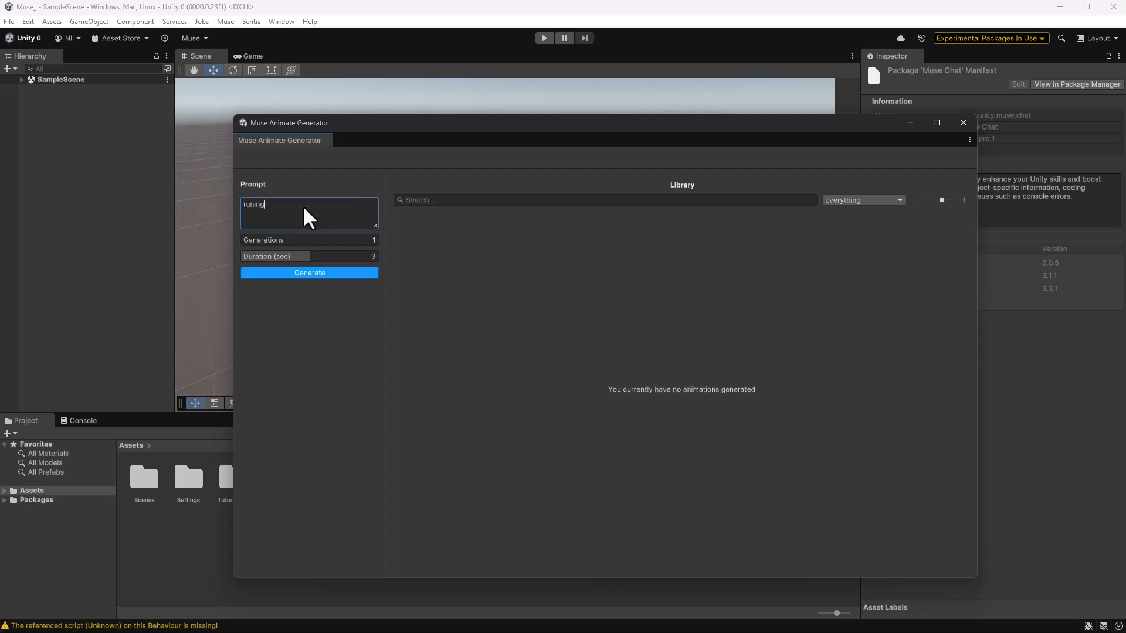
{"action": "key", "text": "Return"}
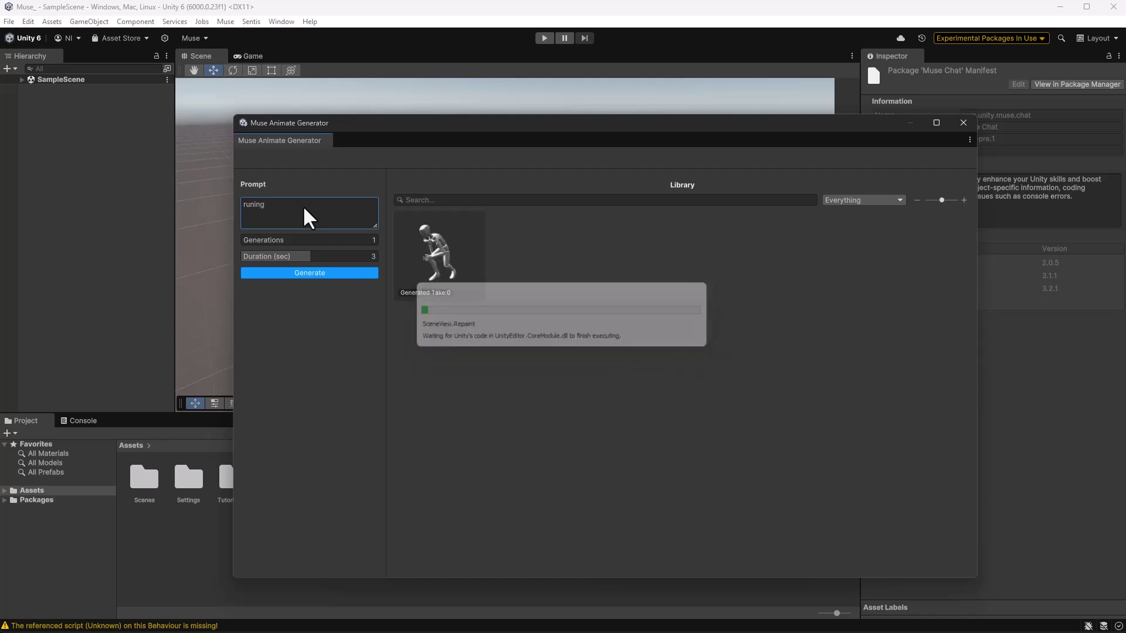
{"action": "mouse_move", "coordinate": [448, 280]}
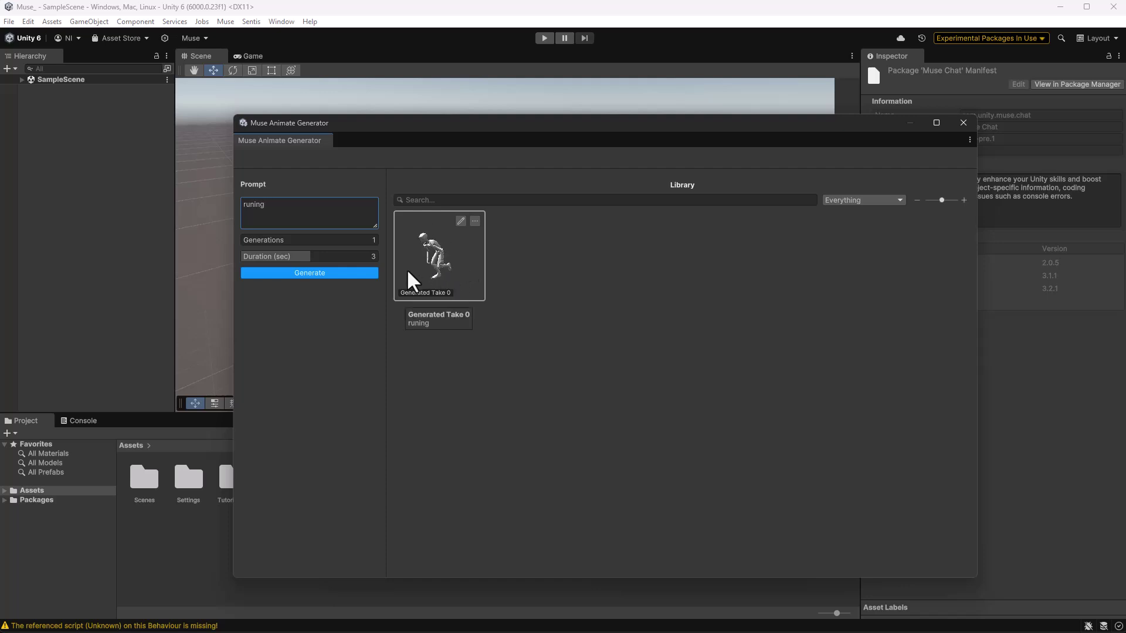
{"action": "left_click", "coordinate": [424, 263]}
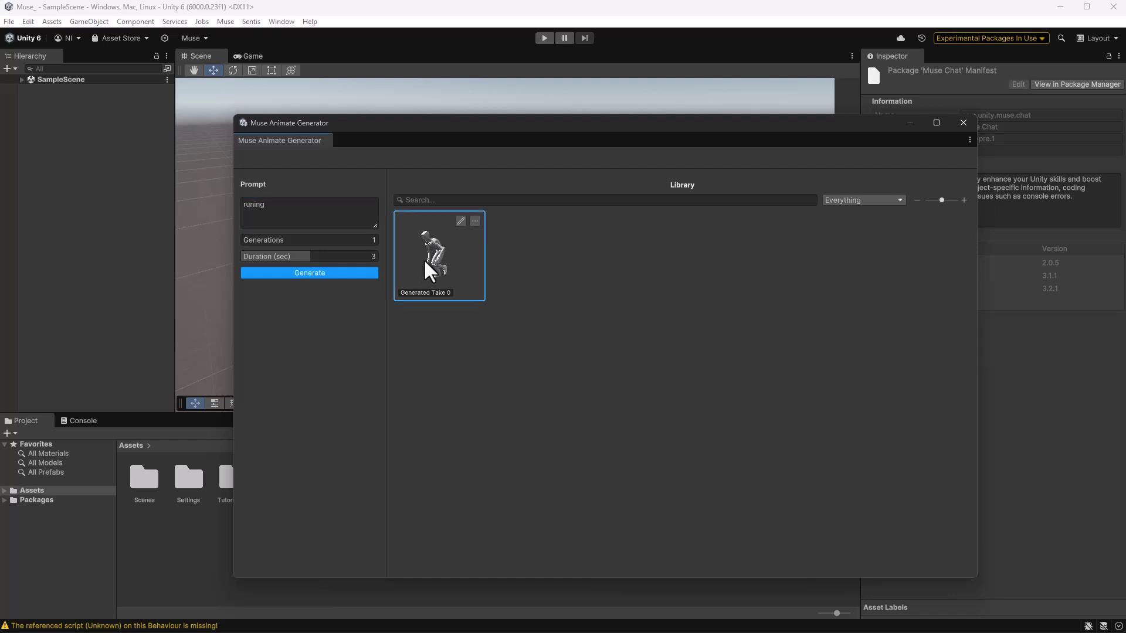
{"action": "double_click", "coordinate": [424, 262]}
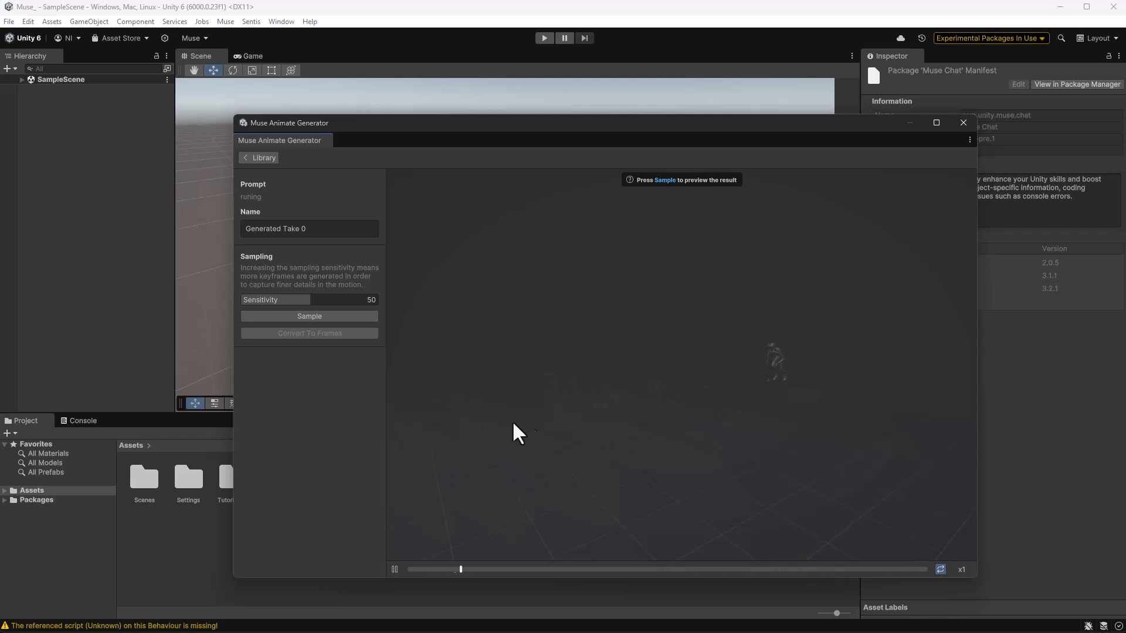
{"action": "left_click", "coordinate": [394, 570]}
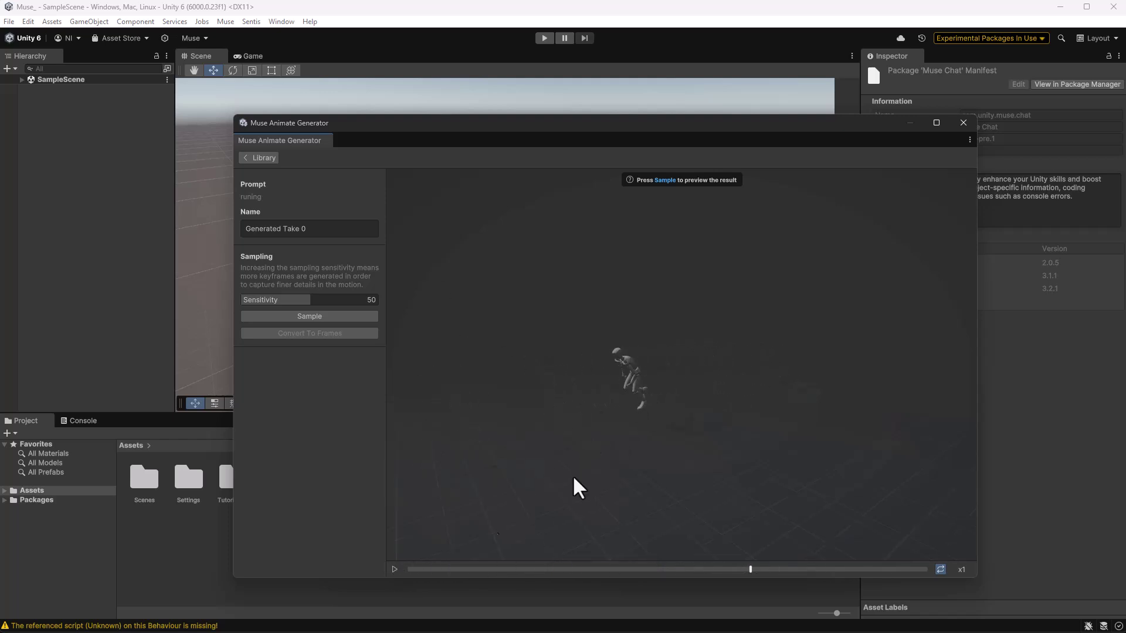
{"action": "scroll", "coordinate": [610, 405], "scroll_direction": "up", "scroll_amount": 5}
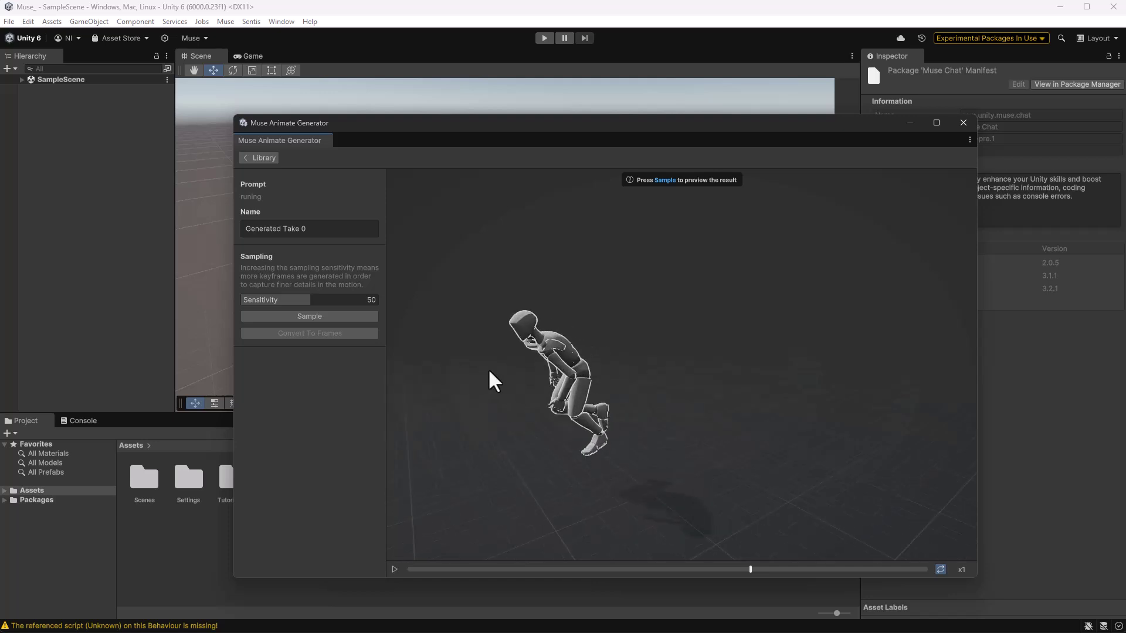
{"action": "left_click_drag", "start_coordinate": [557, 419], "coordinate": [724, 390]}
{"action": "scroll", "coordinate": [786, 352], "scroll_direction": "up", "scroll_amount": 3}
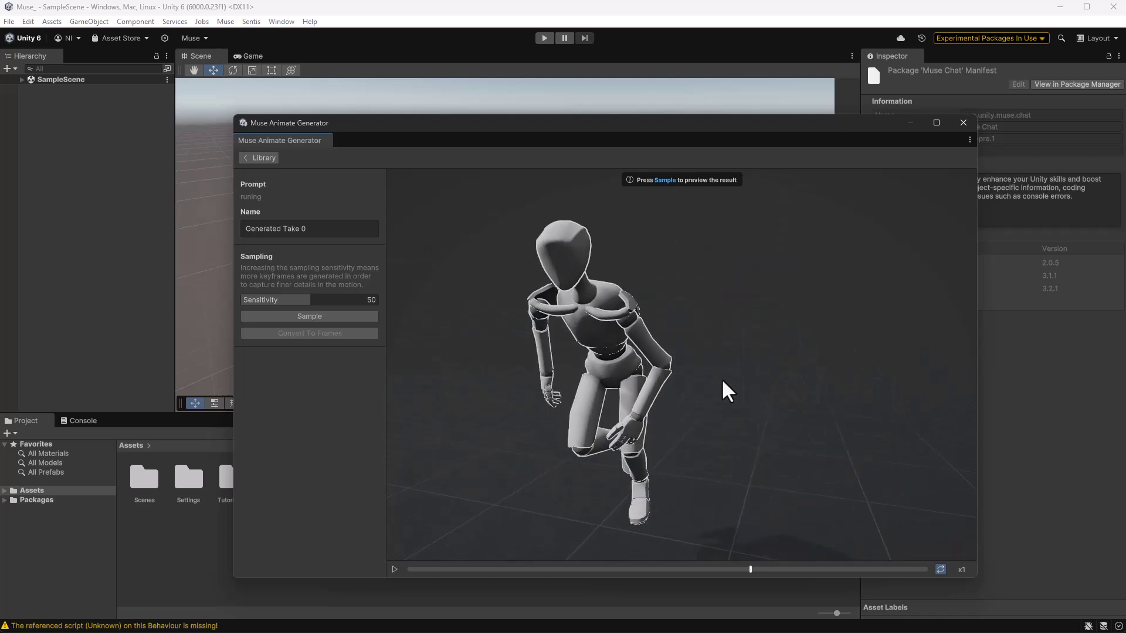
{"action": "left_click", "coordinate": [265, 158]}
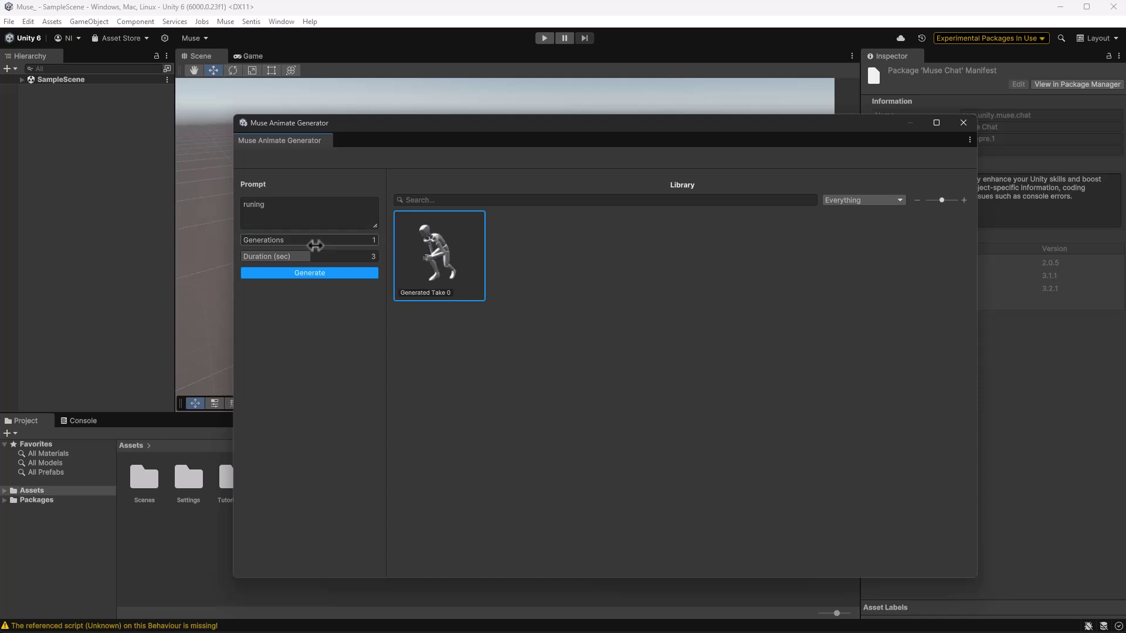
Set Generations to 3 and Duration to 5 seconds, then generate the running takes.
{"action": "left_click_drag", "start_coordinate": [315, 246], "coordinate": [360, 245]}
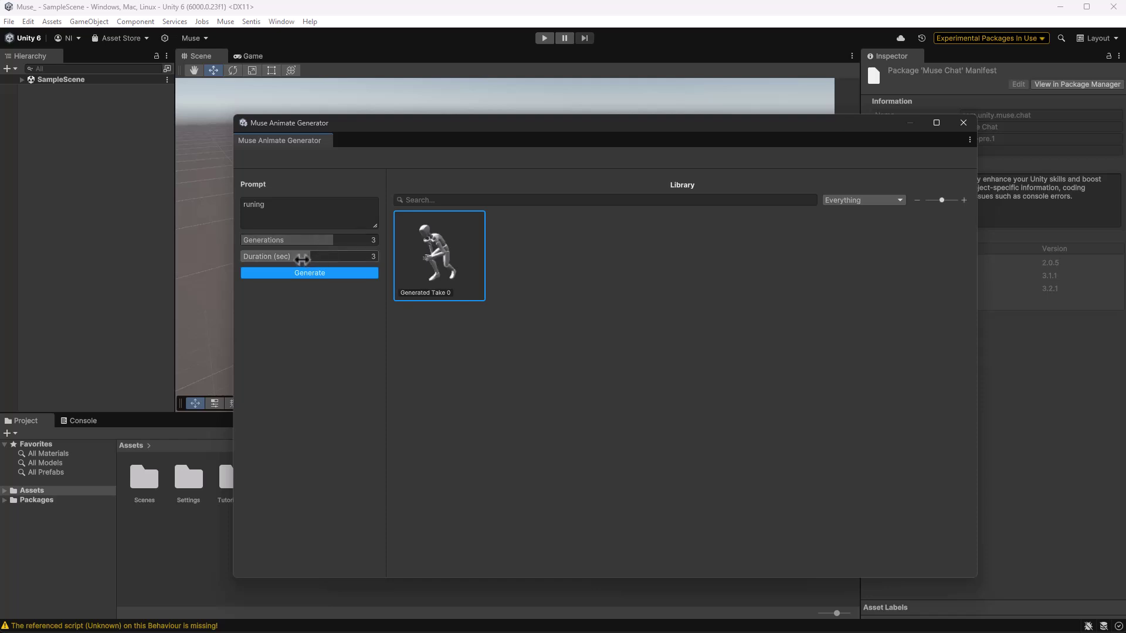
{"action": "left_click_drag", "start_coordinate": [301, 260], "coordinate": [354, 258]}
{"action": "left_click", "coordinate": [356, 256]}
{"action": "type", "text": "5"}
{"action": "key", "text": "Return"}
{"action": "left_click", "coordinate": [316, 274]}
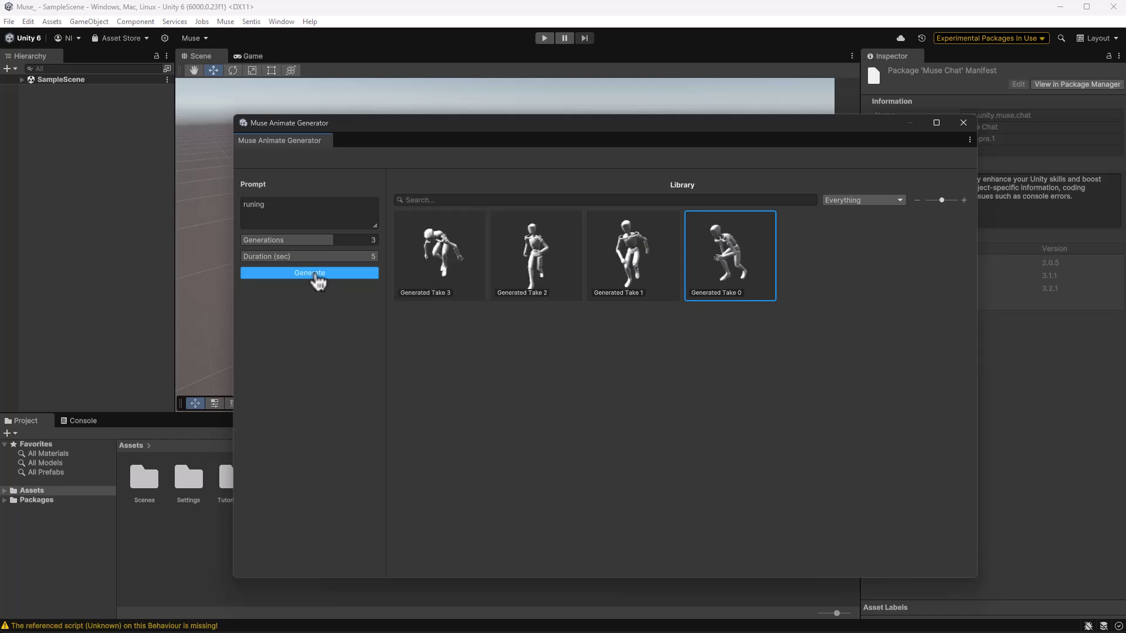
Replace the prompt with 'walking zombie' and generate Takes 4–6.
{"action": "left_click", "coordinate": [297, 213]}
{"action": "key", "text": "ctrl+a"}
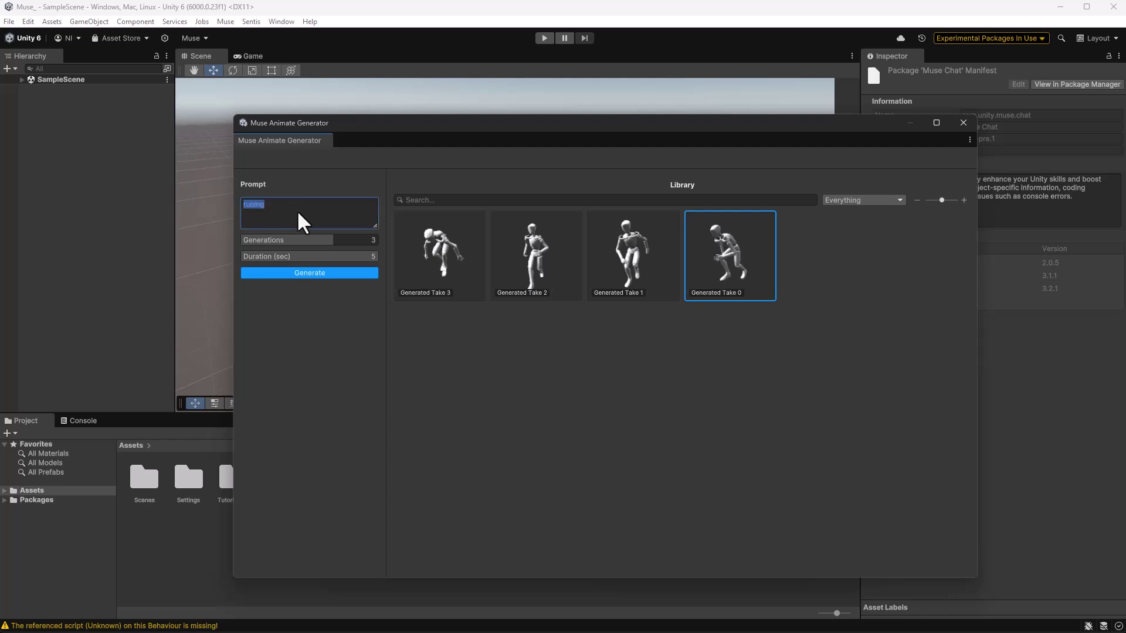
{"action": "type", "text": "walking zombie"}
{"action": "key", "text": "Return"}
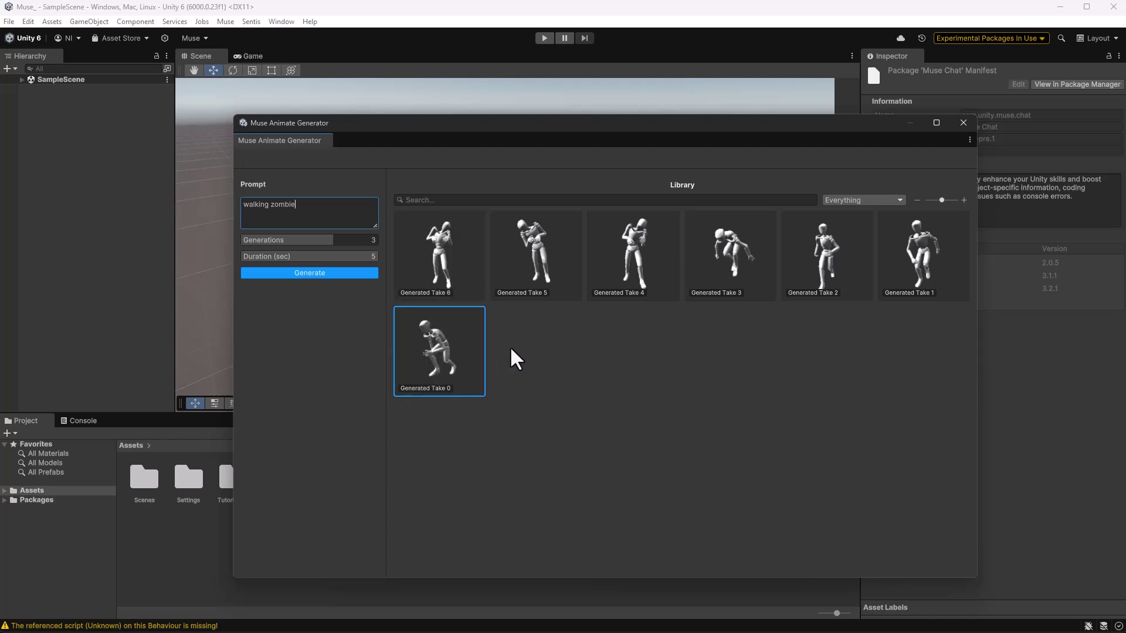
Replace the prompt with 'slashing with a sword' and generate Takes 7–9.
{"action": "left_click_drag", "start_coordinate": [315, 217], "coordinate": [220, 203]}
{"action": "type", "text": "walking while"}
{"action": "key", "text": "ctrl+a"}
{"action": "type", "text": "slashing with a sword"}
{"action": "key", "text": "Return"}
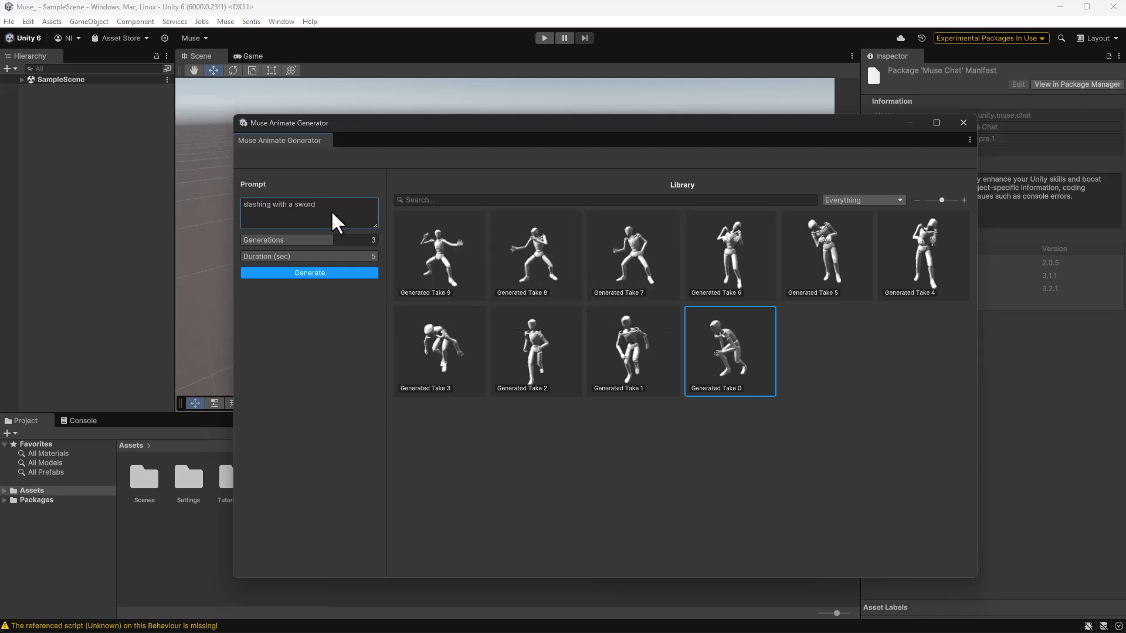
Change the prompt to 'walking with phone in one hand' and generate its takes.
{"action": "left_click_drag", "start_coordinate": [331, 210], "coordinate": [190, 202]}
{"action": "type", "text": "walking with phone in one hand,"}
{"action": "key", "text": "Return"}
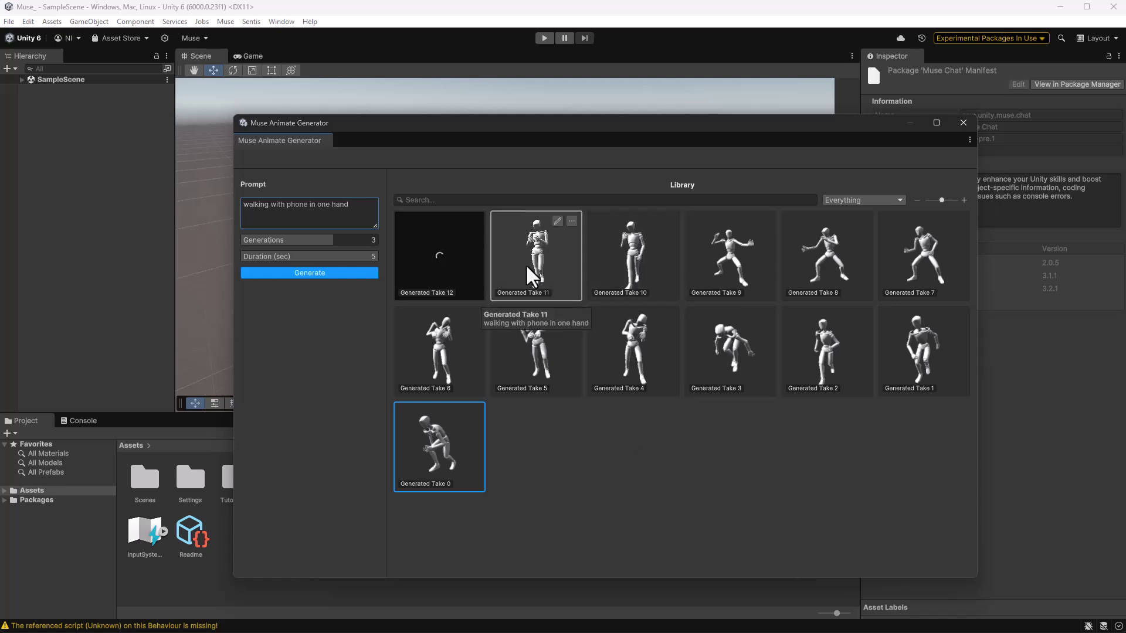
Preview Generated Take 12, then return to the Library grid.
{"action": "left_click", "coordinate": [426, 252]}
{"action": "double_click", "coordinate": [431, 250]}
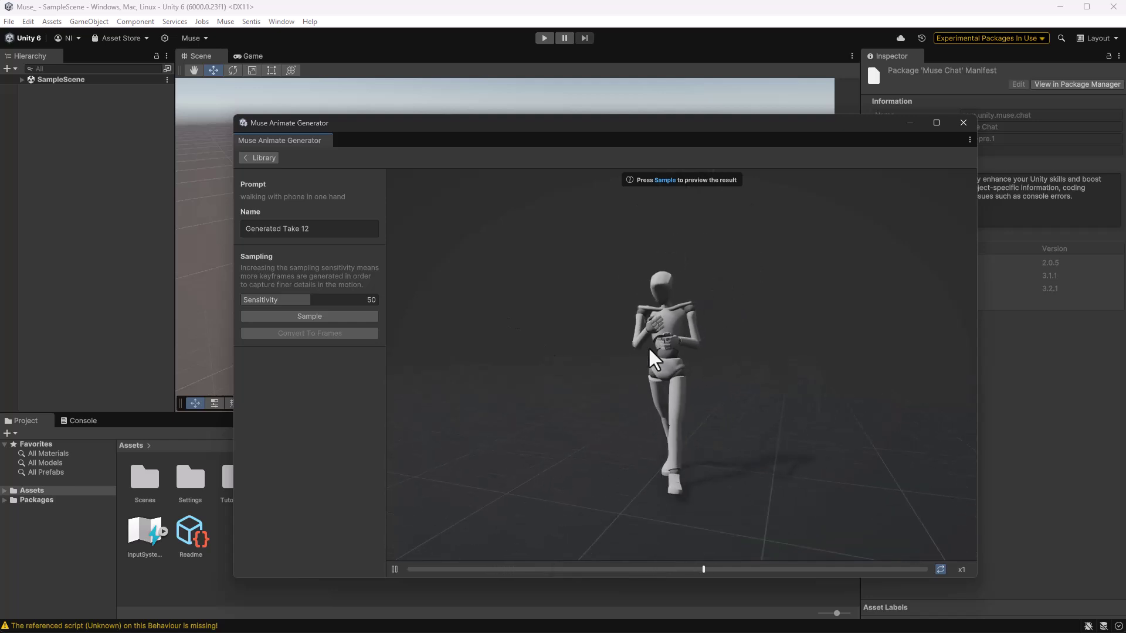
{"action": "left_click", "coordinate": [258, 158]}
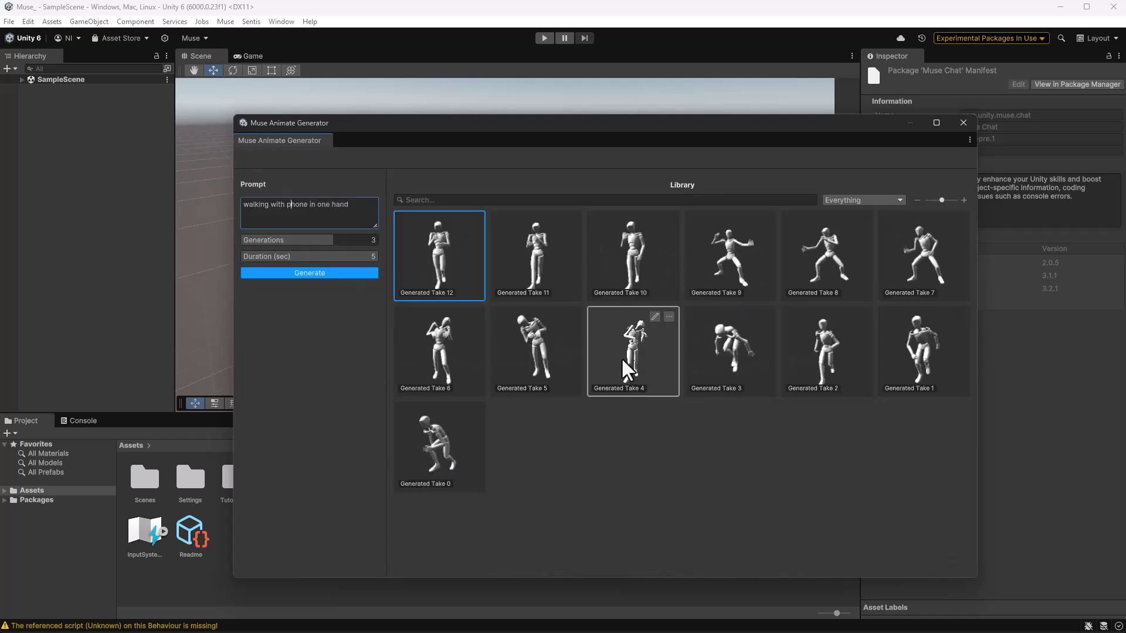
Open Generated Take 4 and sample it into keyframes at sensitivity 61.
{"action": "double_click", "coordinate": [607, 358]}
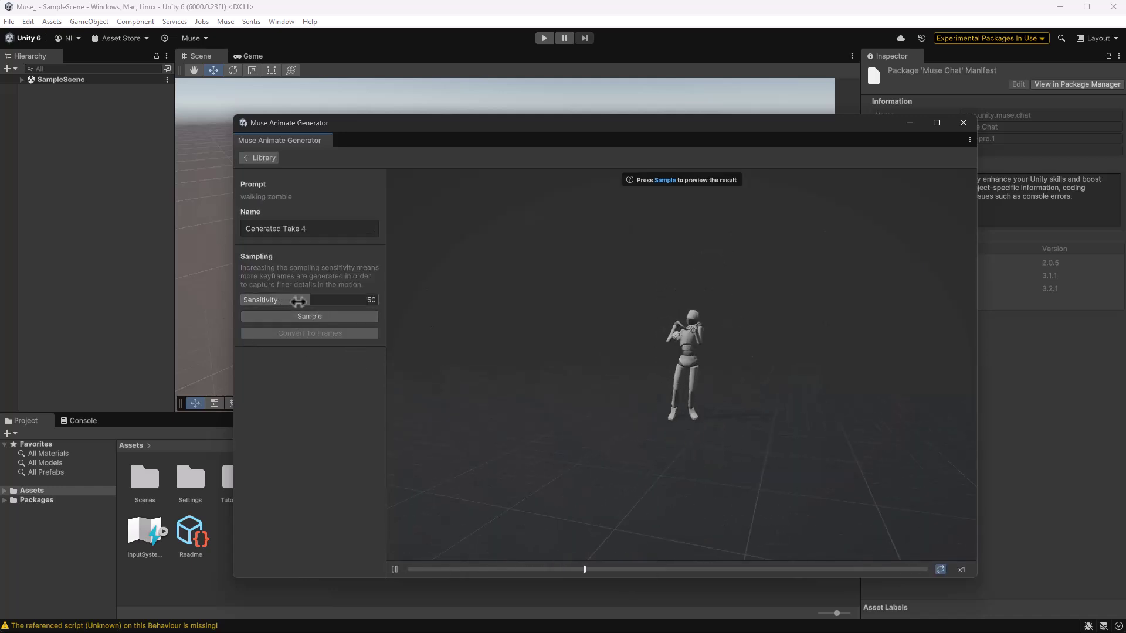
{"action": "left_click_drag", "start_coordinate": [289, 300], "coordinate": [319, 307]}
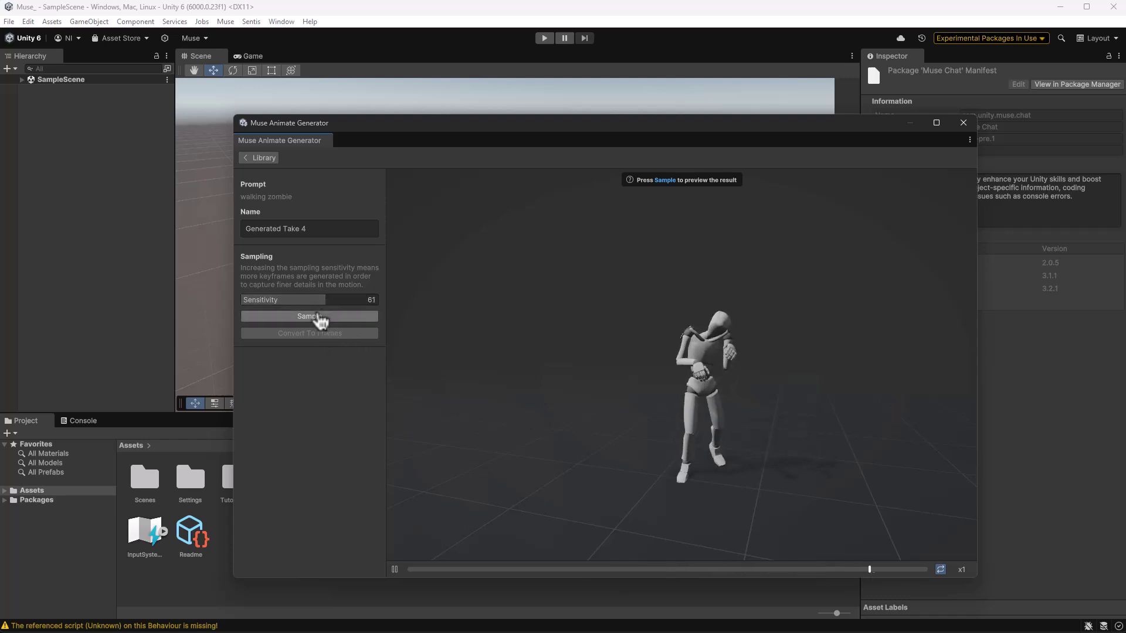
{"action": "left_click", "coordinate": [319, 317]}
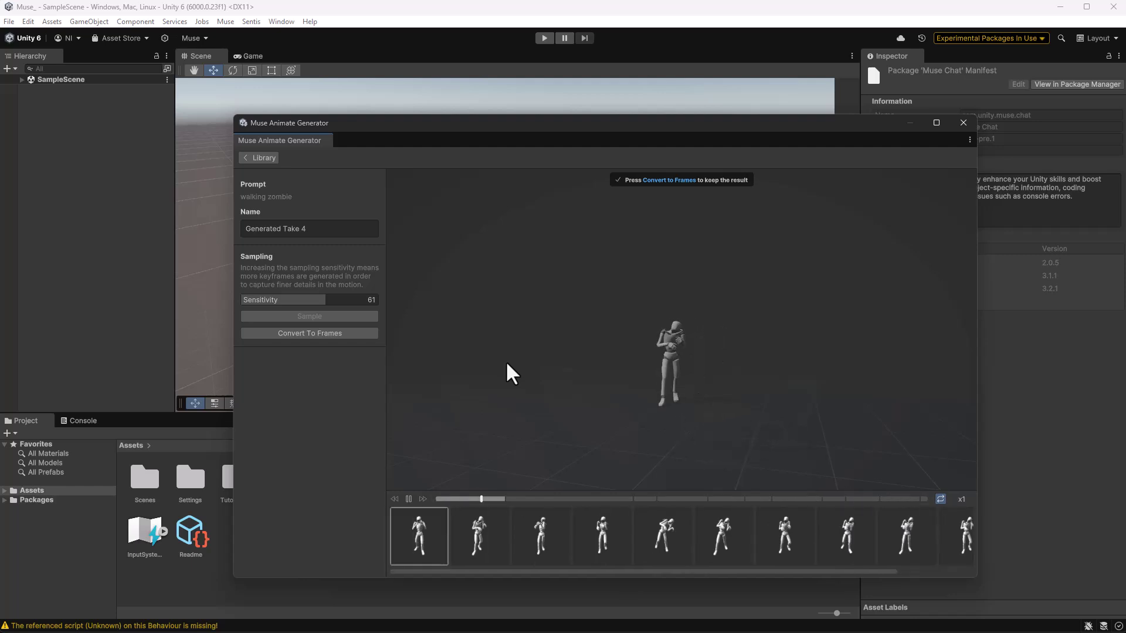
Convert Take 4 to editable frames and drag the character's head into a new pose.
{"action": "left_click", "coordinate": [409, 498]}
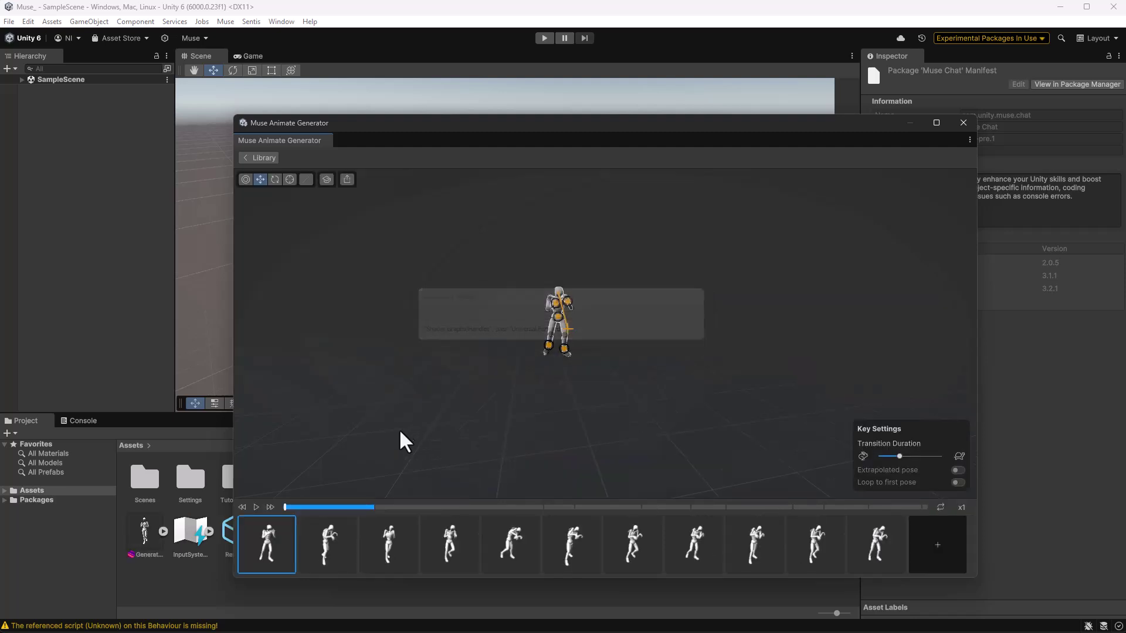
{"action": "scroll", "coordinate": [440, 432], "scroll_direction": "up", "scroll_amount": 3}
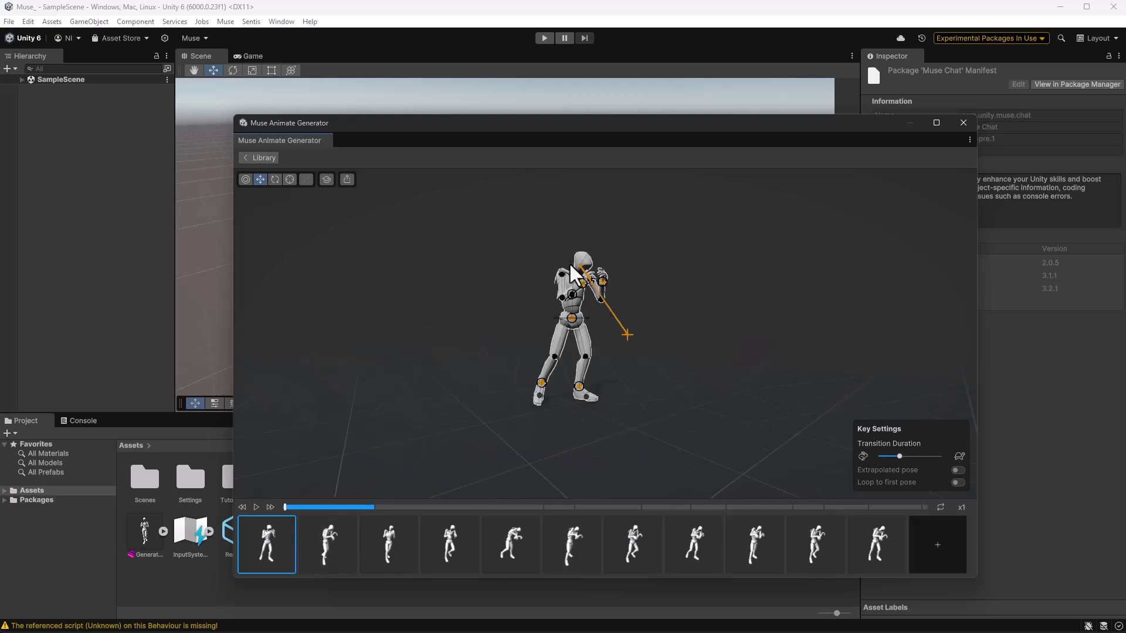
{"action": "left_click", "coordinate": [247, 180]}
{"action": "left_click_drag", "start_coordinate": [624, 333], "coordinate": [610, 249]}
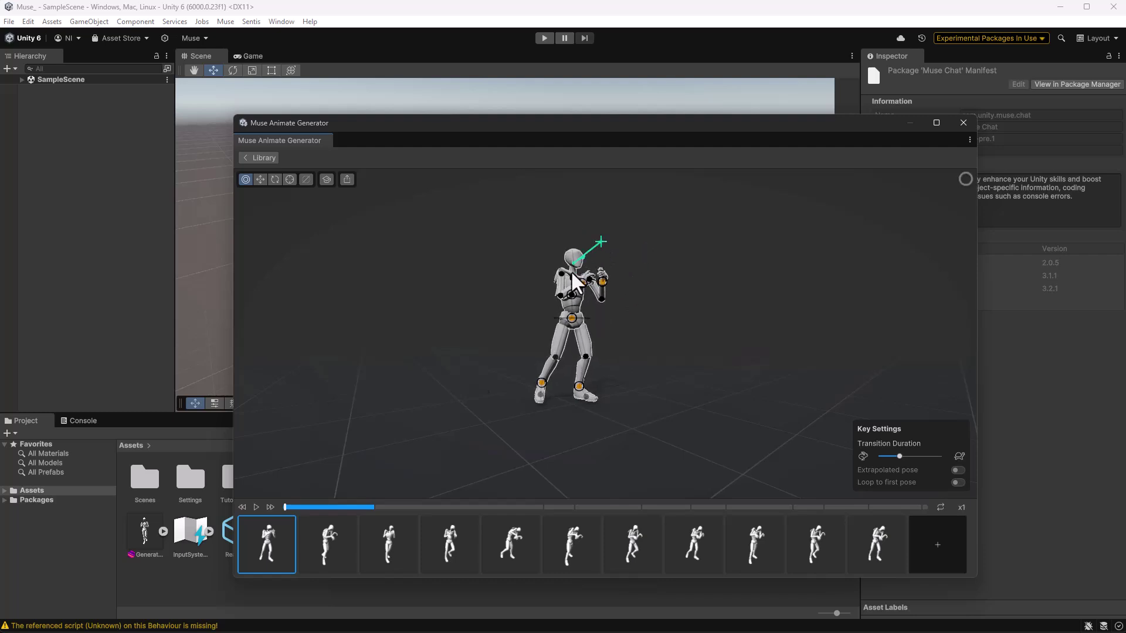
Raise the arms on the second key pose by moving the hand target, then scrub back slightly.
{"action": "left_click", "coordinate": [352, 551]}
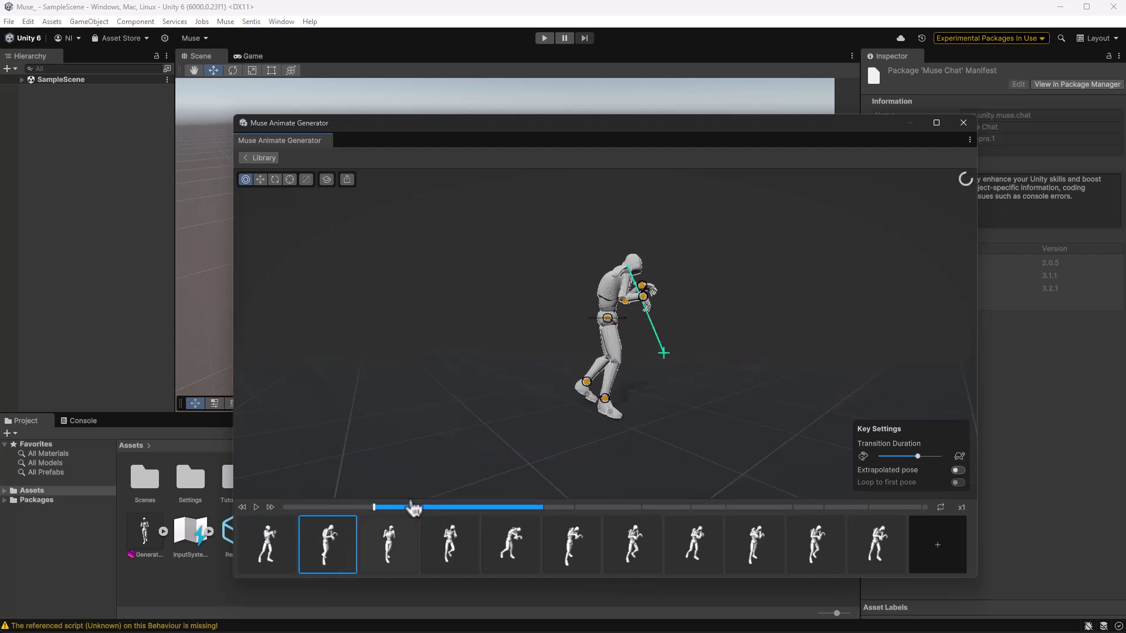
{"action": "left_click_drag", "start_coordinate": [663, 353], "coordinate": [695, 311]}
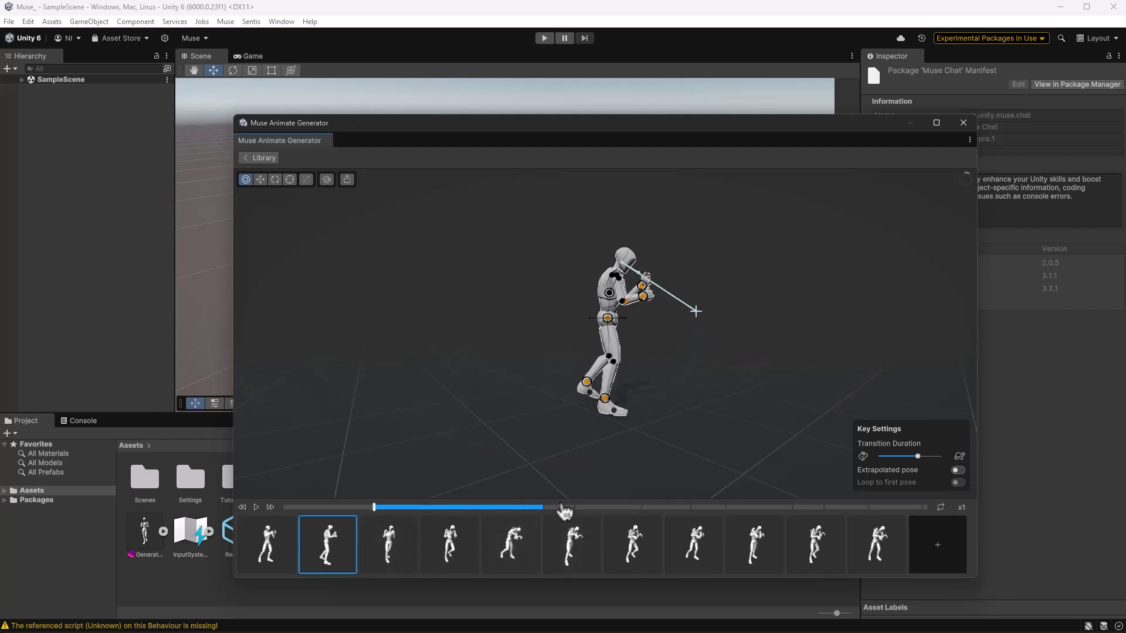
{"action": "left_click", "coordinate": [561, 507]}
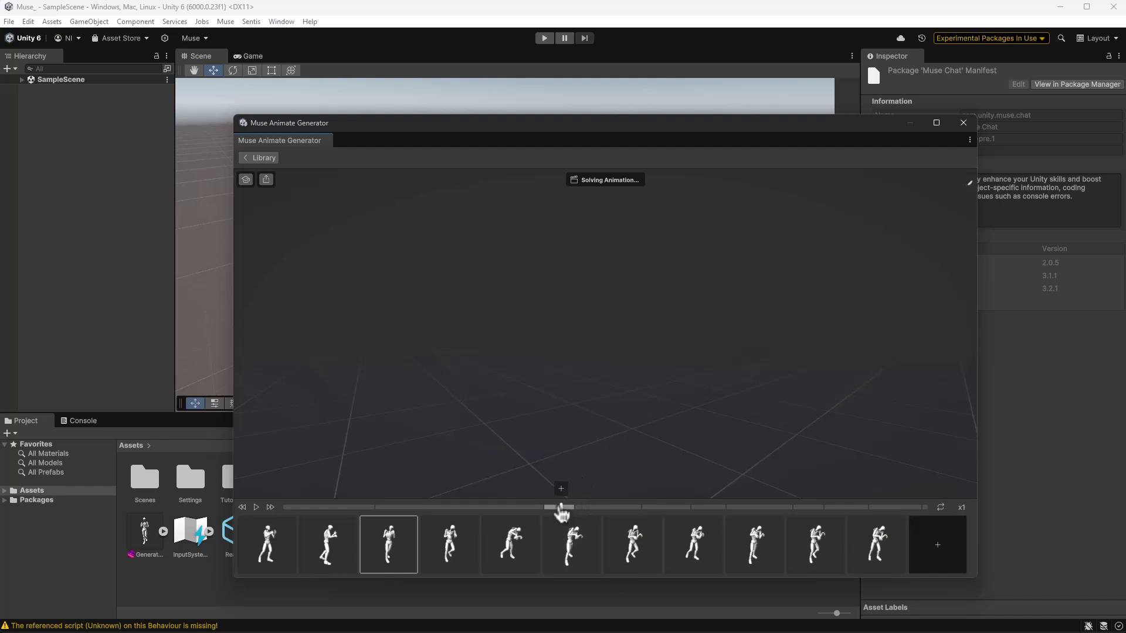
{"action": "left_click_drag", "start_coordinate": [561, 508], "coordinate": [536, 509]}
Review the first three key poses, then deselect the key so the animation re-solves.
{"action": "left_click", "coordinate": [389, 554]}
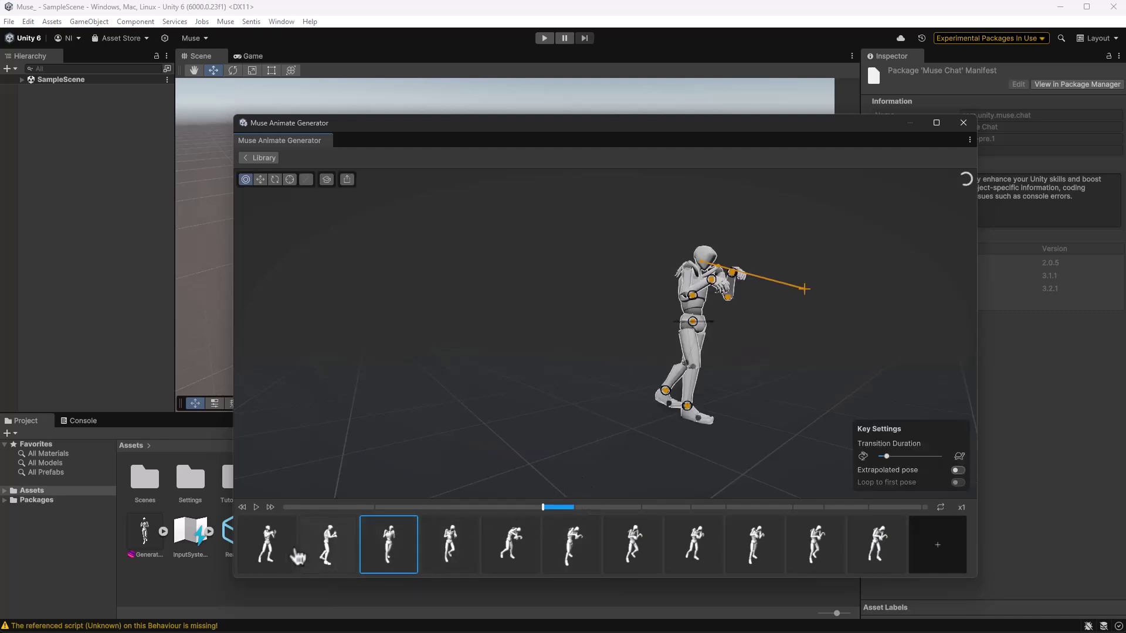
{"action": "left_click", "coordinate": [267, 545]}
{"action": "left_click", "coordinate": [343, 547]}
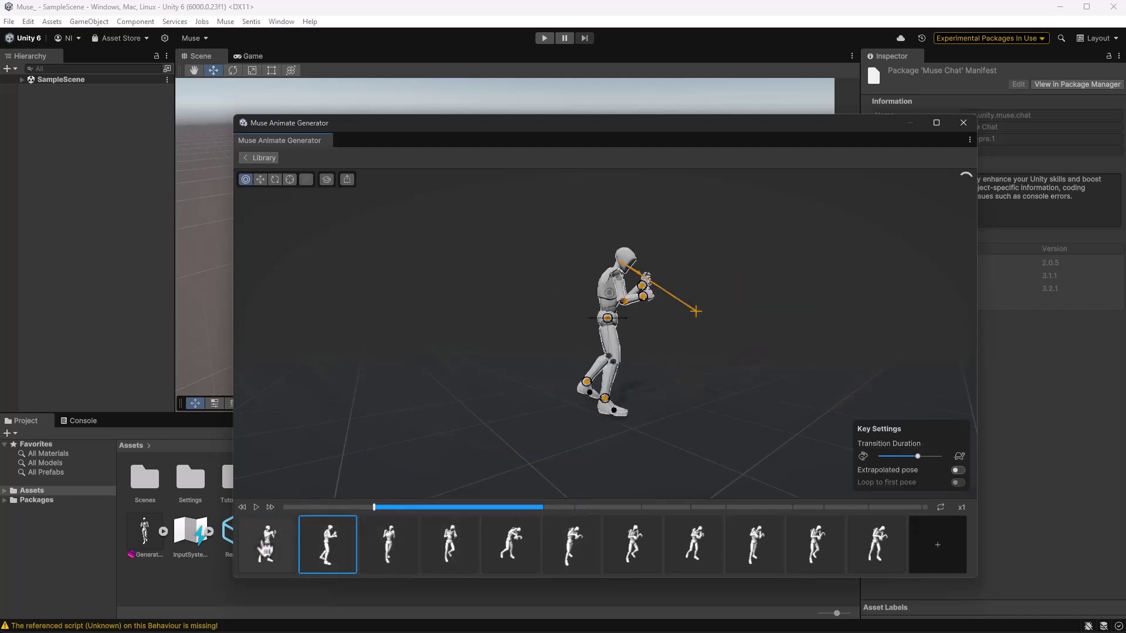
{"action": "left_click", "coordinate": [265, 519]}
{"action": "left_click", "coordinate": [257, 508]}
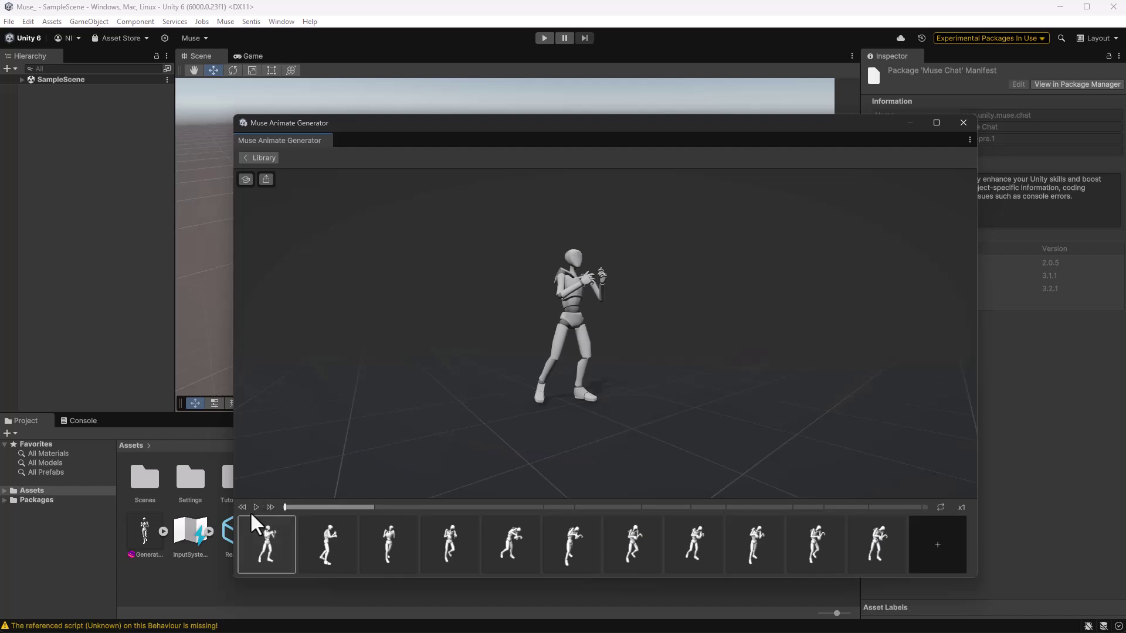
Play the animation, then lower the hand and turn the head up-right on the first key pose.
{"action": "left_click", "coordinate": [257, 508]}
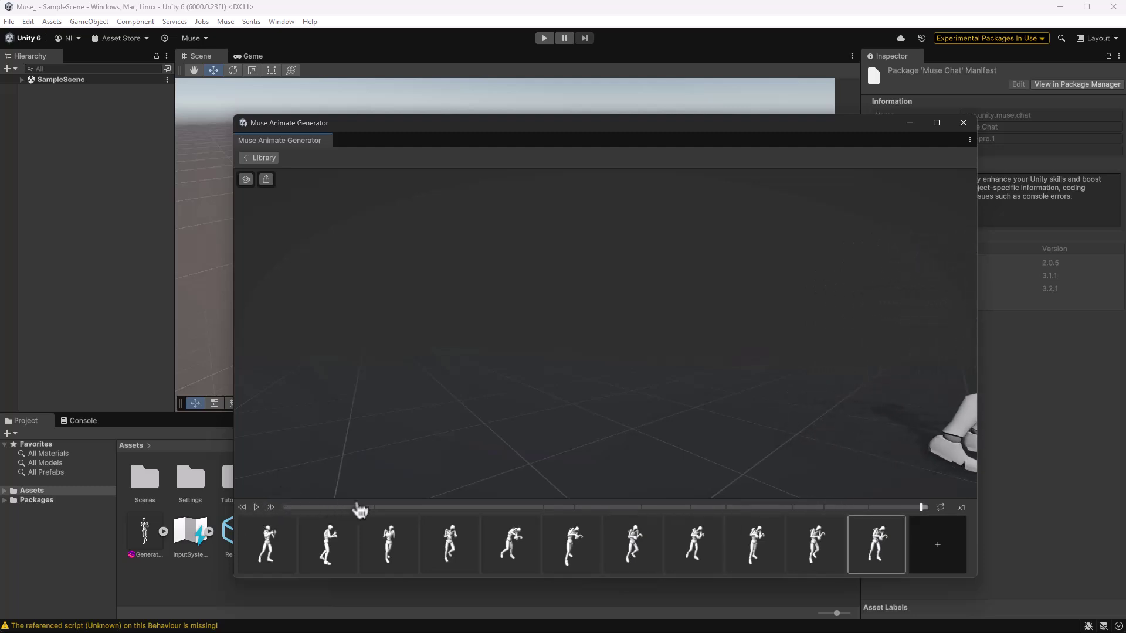
{"action": "key", "text": "Home"}
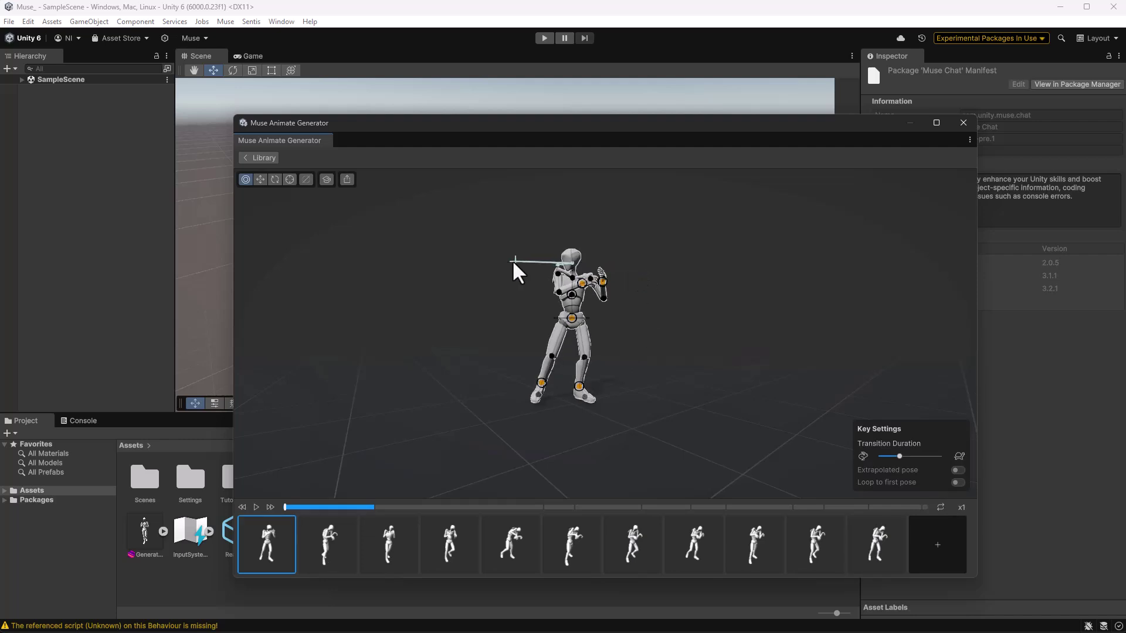
{"action": "left_click_drag", "start_coordinate": [599, 253], "coordinate": [600, 299]}
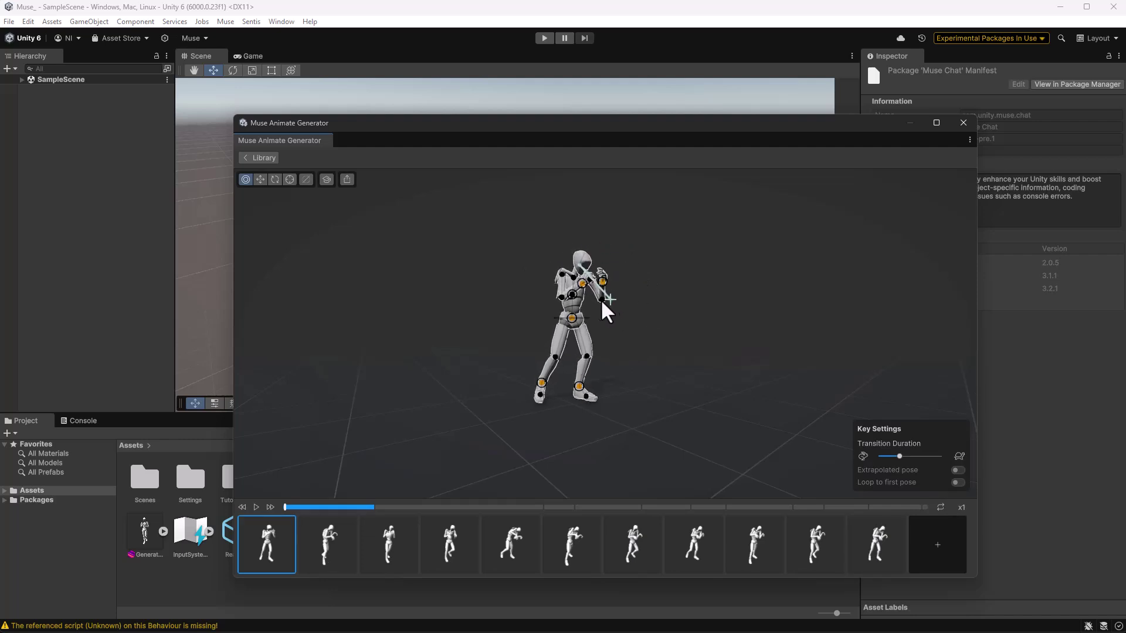
{"action": "left_click_drag", "start_coordinate": [546, 252], "coordinate": [603, 246]}
{"action": "left_click", "coordinate": [561, 507]}
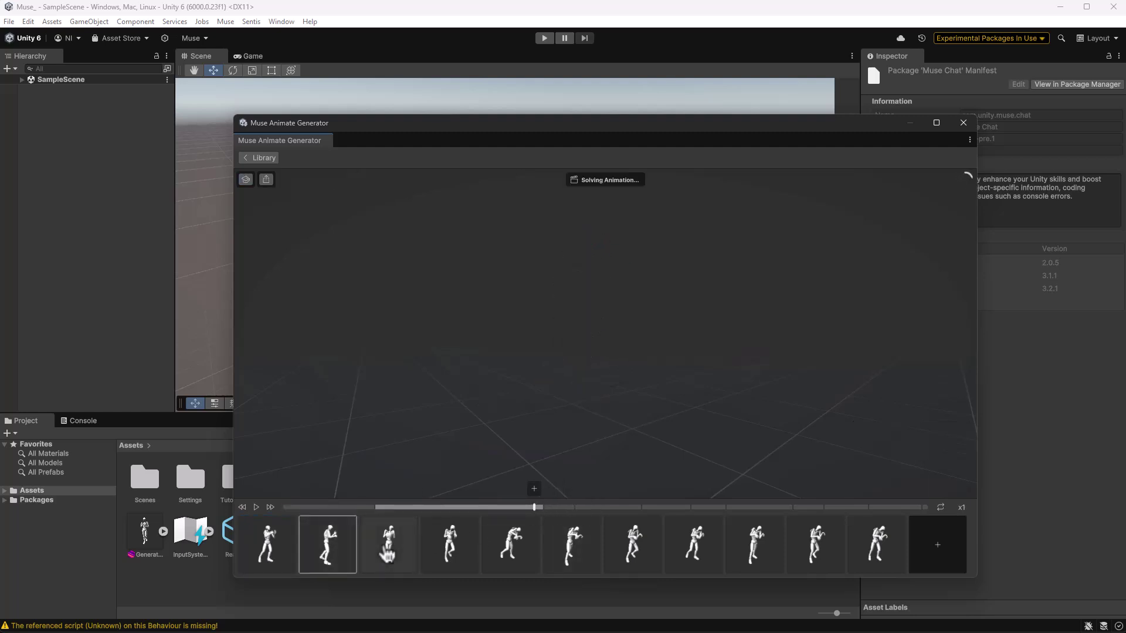
Step through the third, first and second key poses and deselect to view the re-solved result.
{"action": "left_click", "coordinate": [386, 551]}
{"action": "left_click", "coordinate": [266, 545]}
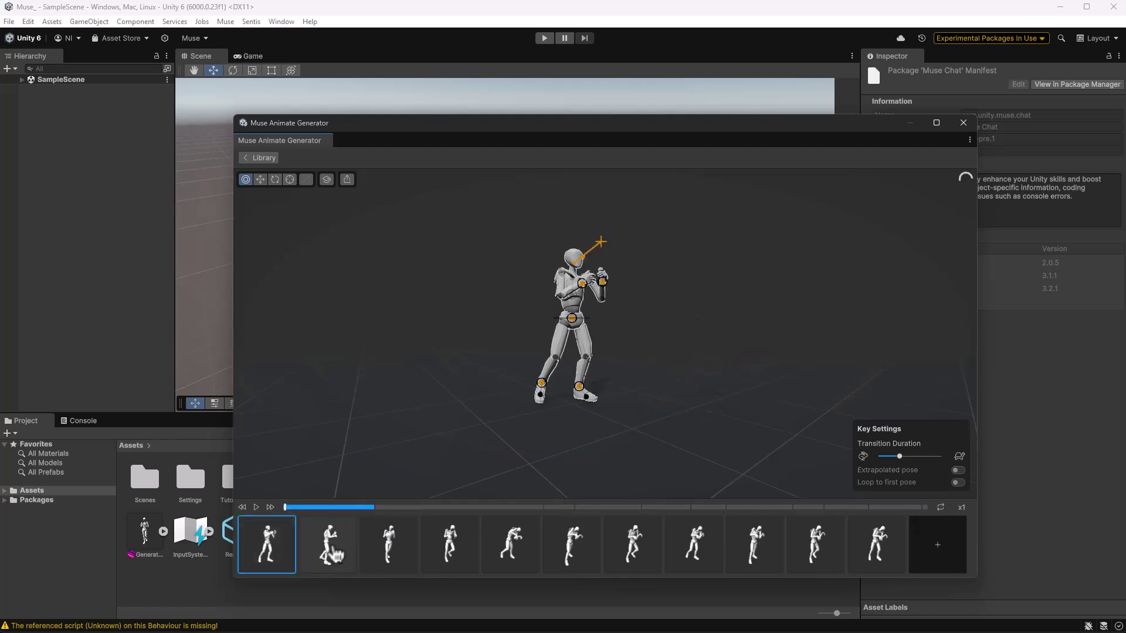
{"action": "left_click", "coordinate": [326, 548]}
{"action": "left_click", "coordinate": [292, 548]}
{"action": "left_click", "coordinate": [406, 507]}
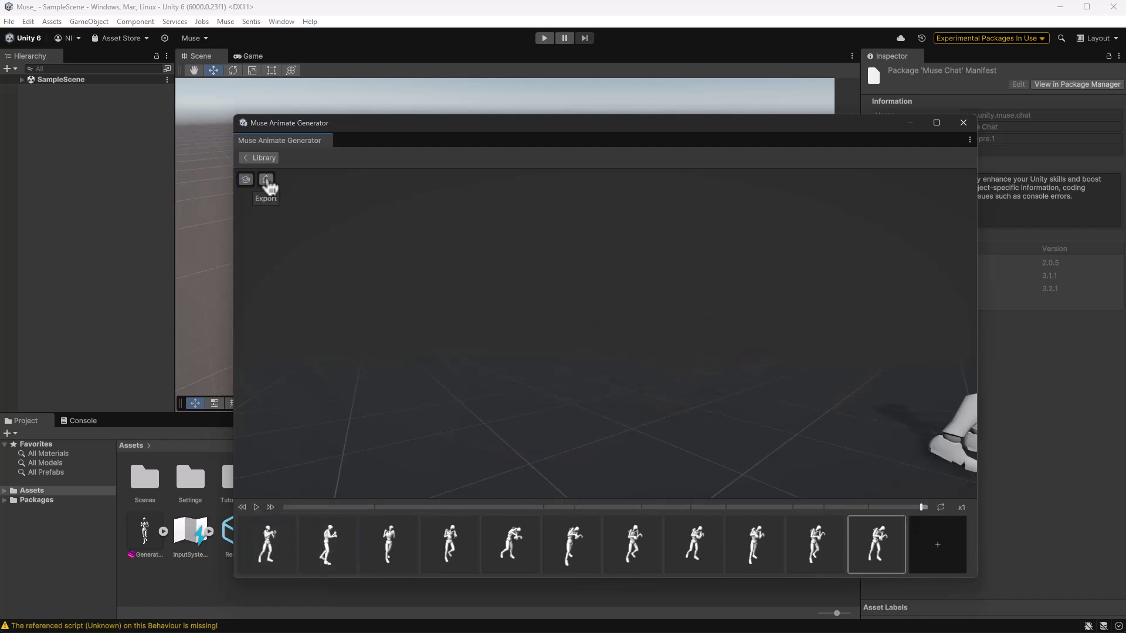
Export the edited animation as Animation.anim into Assets, then select the last key pose.
{"action": "left_click", "coordinate": [267, 179]}
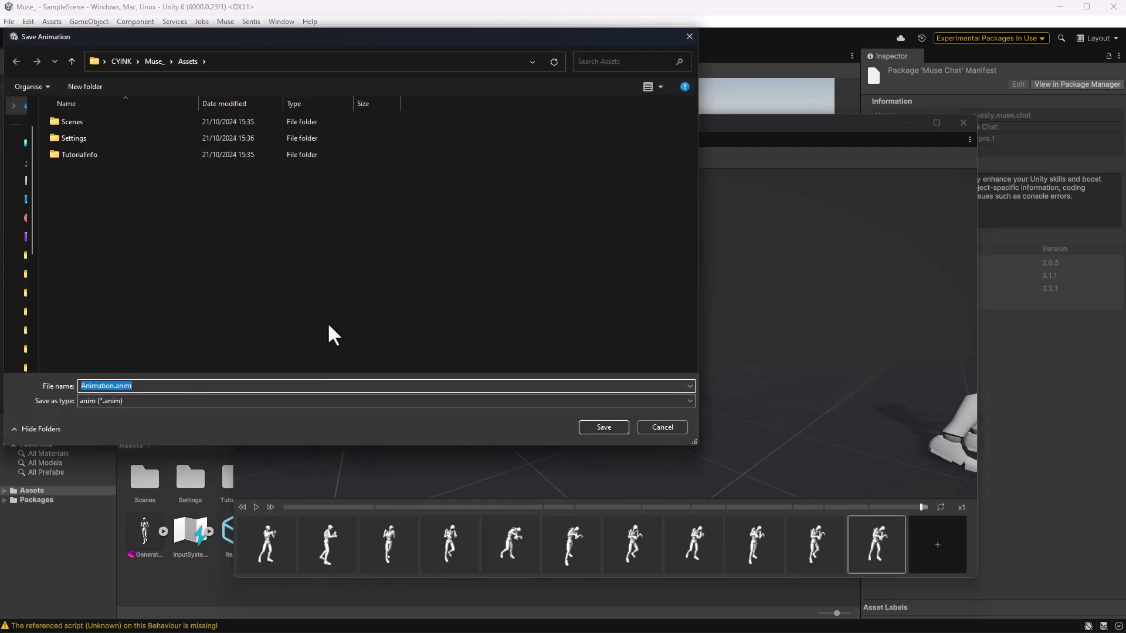
{"action": "left_click", "coordinate": [604, 426]}
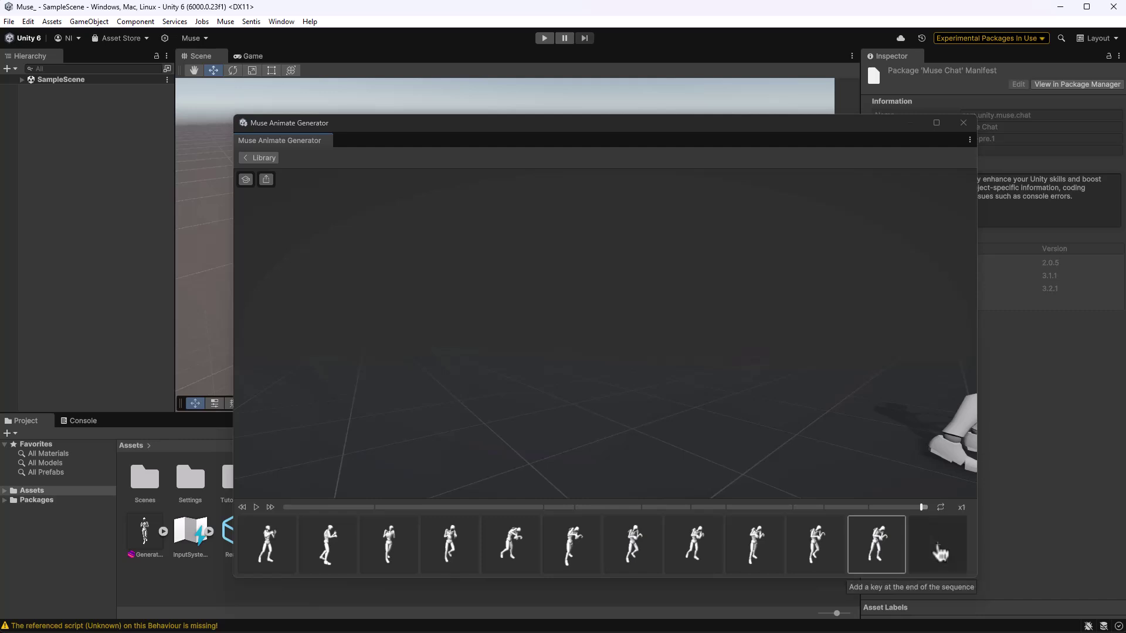
{"action": "left_click", "coordinate": [855, 548]}
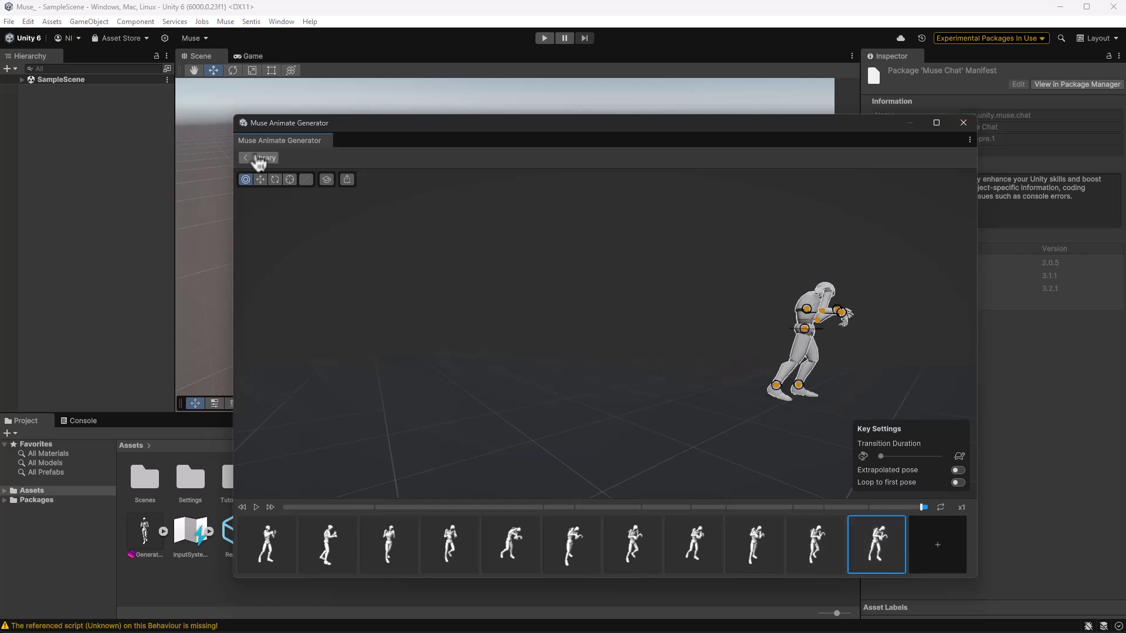
Go back to the Library of takes and close the Muse Animate Generator window.
{"action": "left_click", "coordinate": [258, 157]}
{"action": "left_click", "coordinate": [963, 123]}
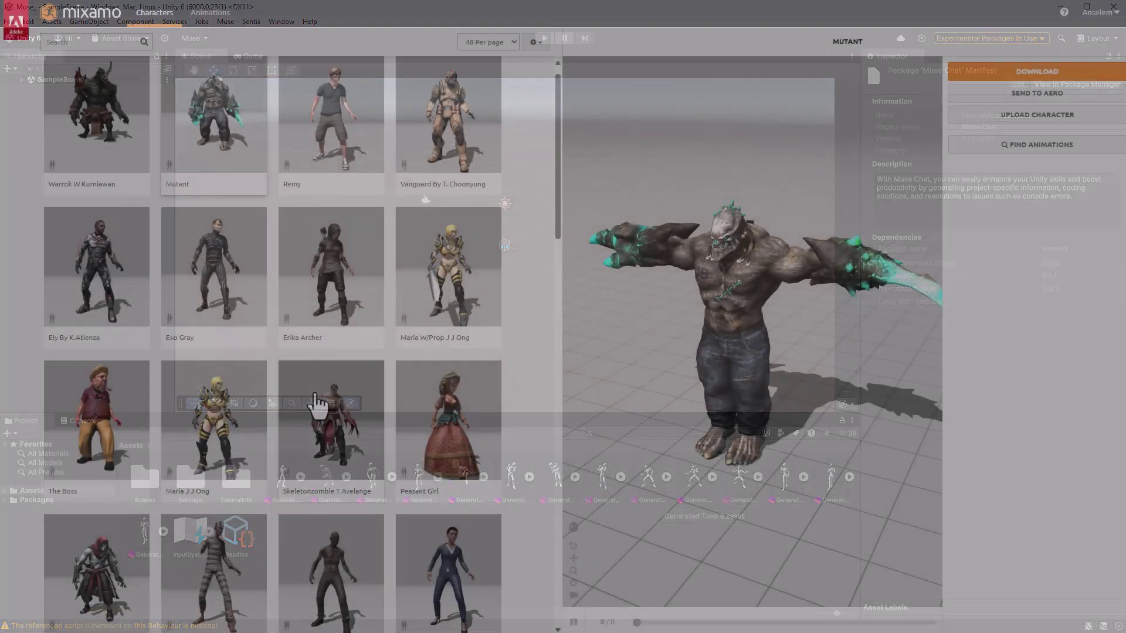
Pick the Yaku J Ignite character from the third page and rotate its preview to a side view.
{"action": "scroll", "coordinate": [316, 406], "scroll_direction": "down", "scroll_amount": 10}
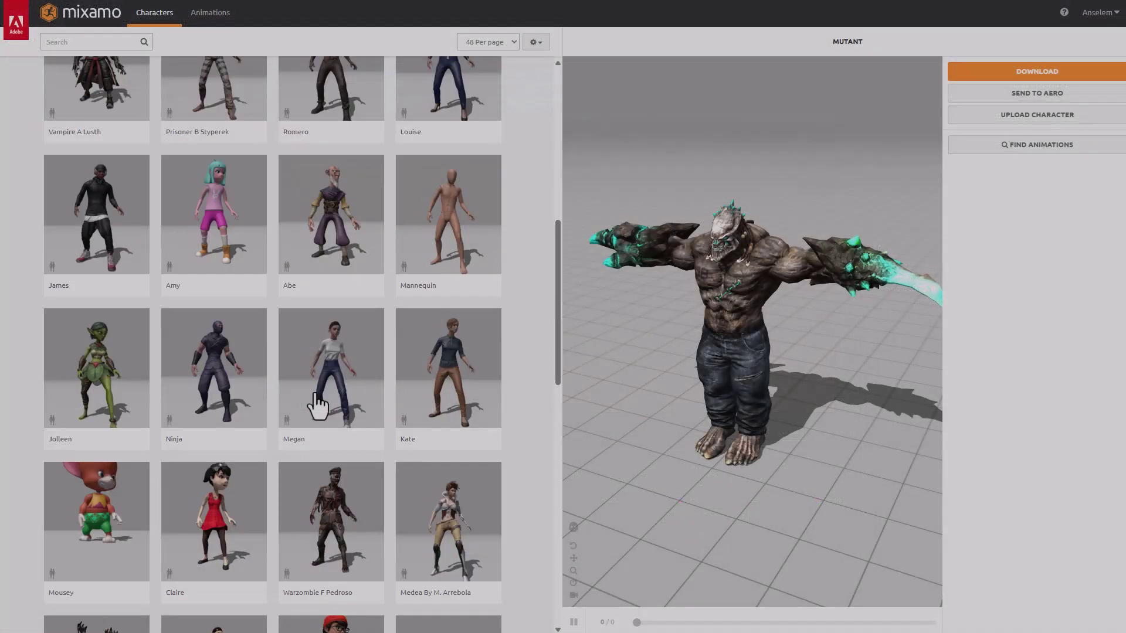
{"action": "left_click", "coordinate": [264, 565]}
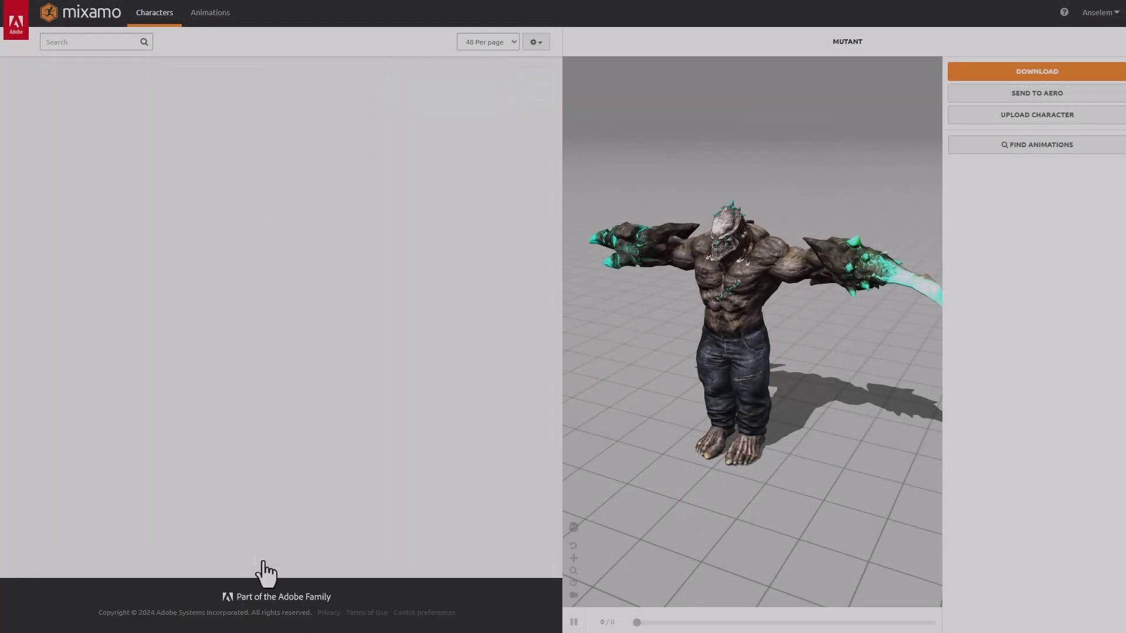
{"action": "scroll", "coordinate": [266, 574], "scroll_direction": "down", "scroll_amount": 20}
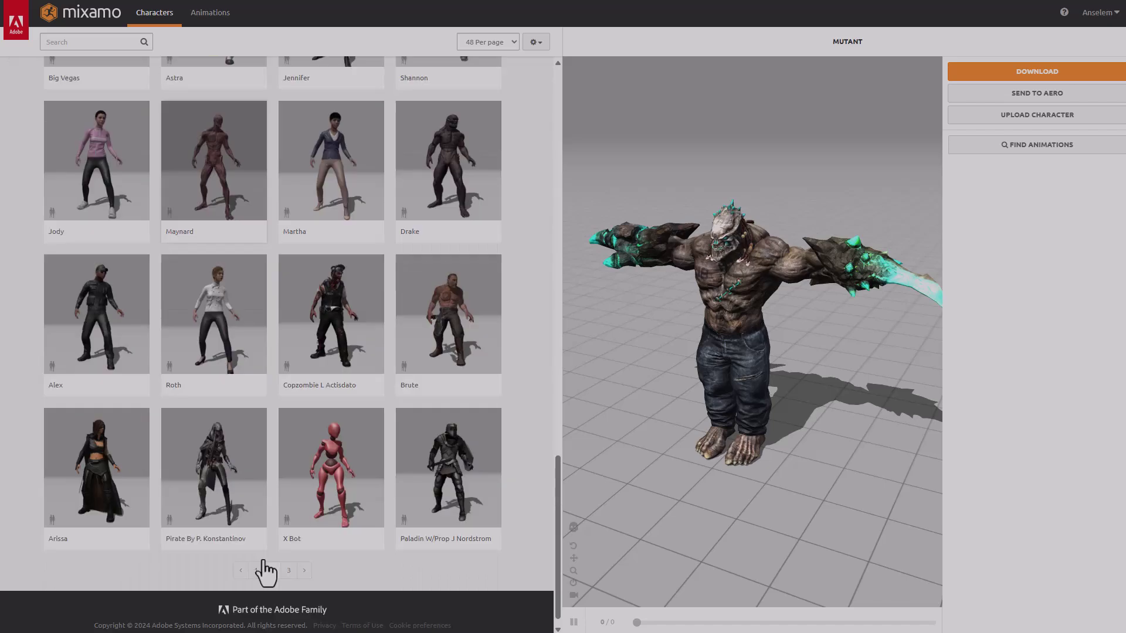
{"action": "left_click", "coordinate": [287, 559]}
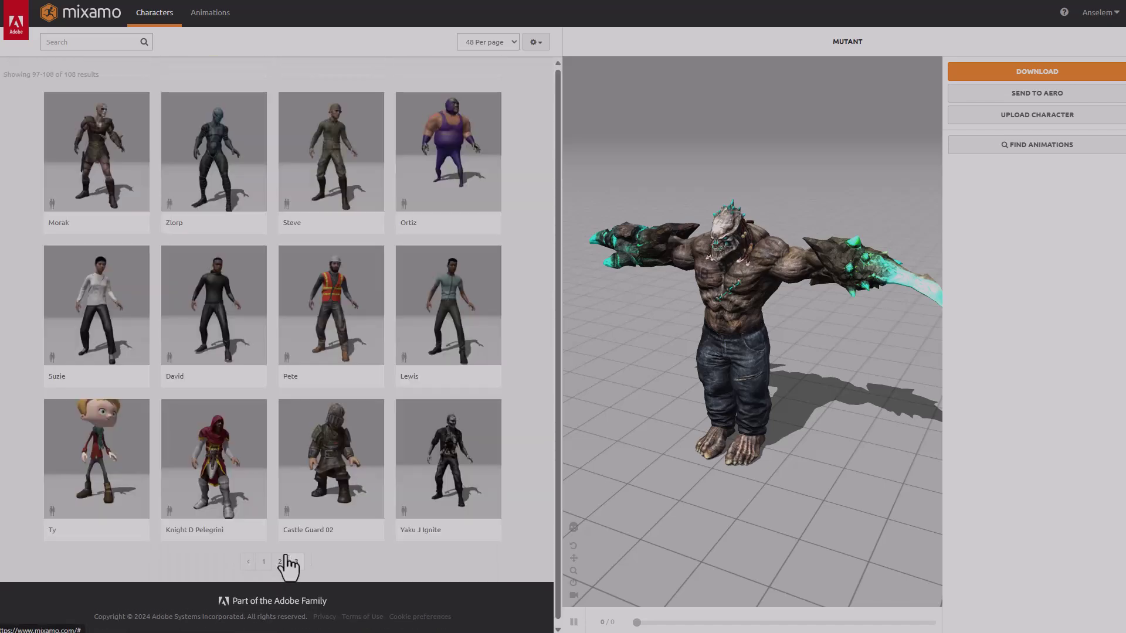
{"action": "left_click", "coordinate": [421, 517]}
{"action": "left_click", "coordinate": [775, 173]}
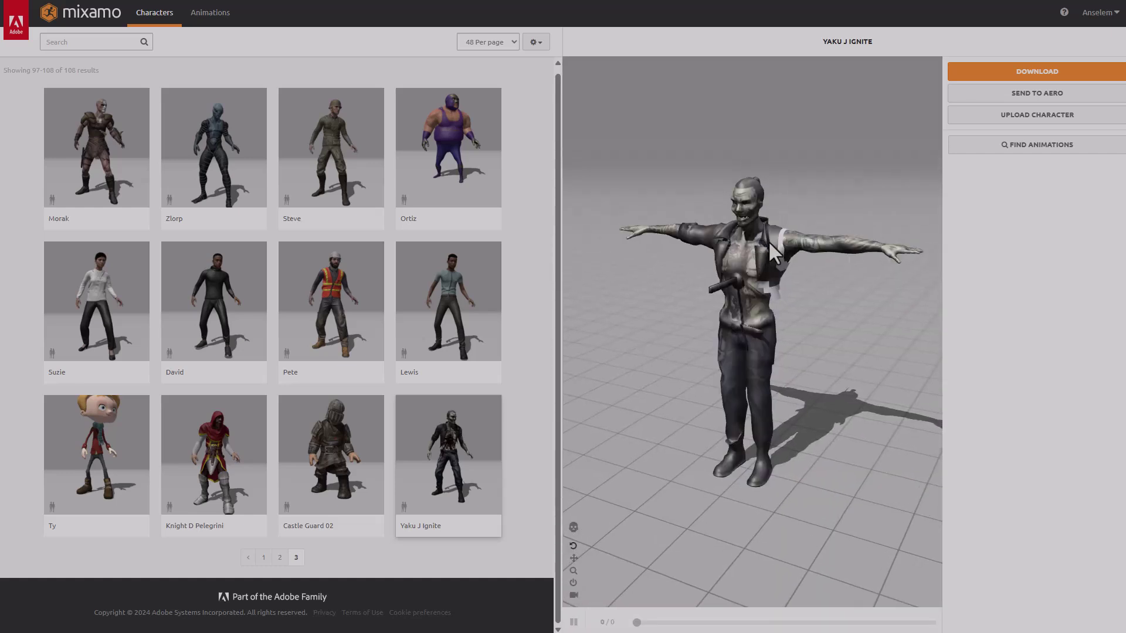
{"action": "mouse_move", "coordinate": [768, 240]}
{"action": "left_mouse_down"}
{"action": "mouse_move", "coordinate": [808, 240]}
{"action": "mouse_move", "coordinate": [755, 259]}
{"action": "mouse_move", "coordinate": [691, 240]}
{"action": "mouse_move", "coordinate": [709, 298]}
{"action": "mouse_move", "coordinate": [736, 318]}
{"action": "mouse_move", "coordinate": [748, 242]}
{"action": "left_mouse_up"}
Download the character with Format FBX for Unity (.fbx) and Pose T-pose.
{"action": "left_click", "coordinate": [1039, 73]}
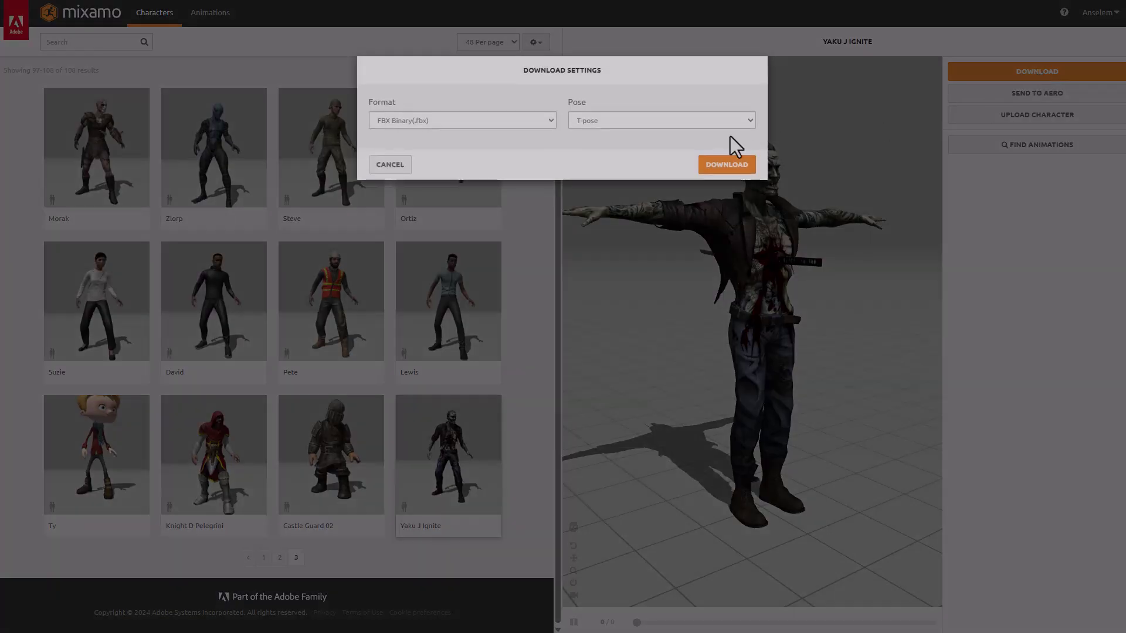
{"action": "left_click", "coordinate": [500, 121]}
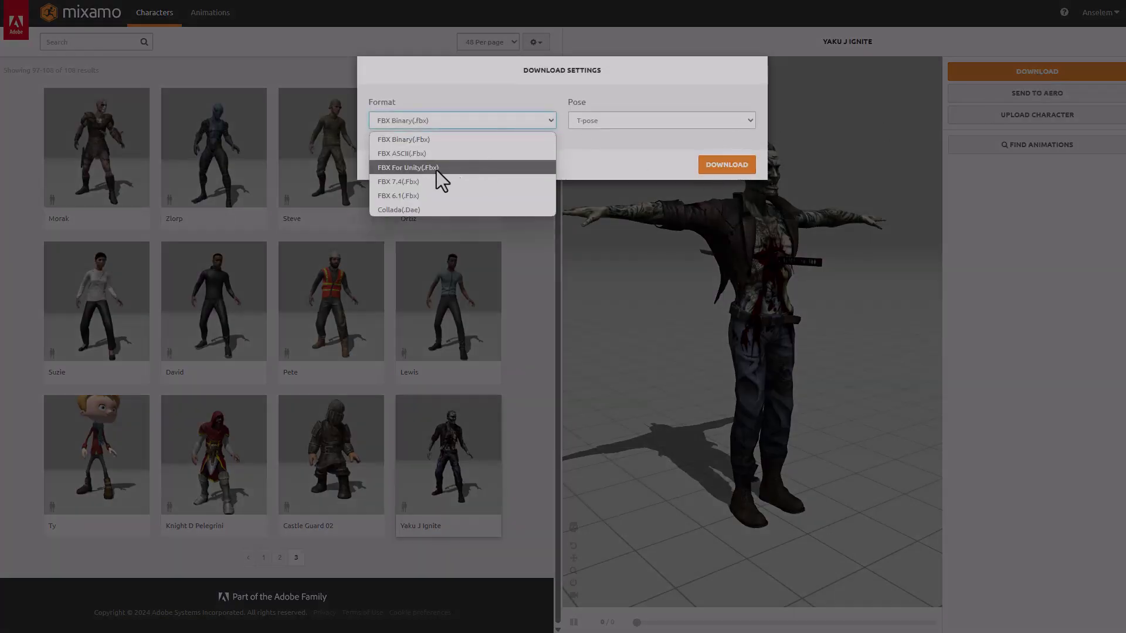
{"action": "left_click", "coordinate": [451, 172]}
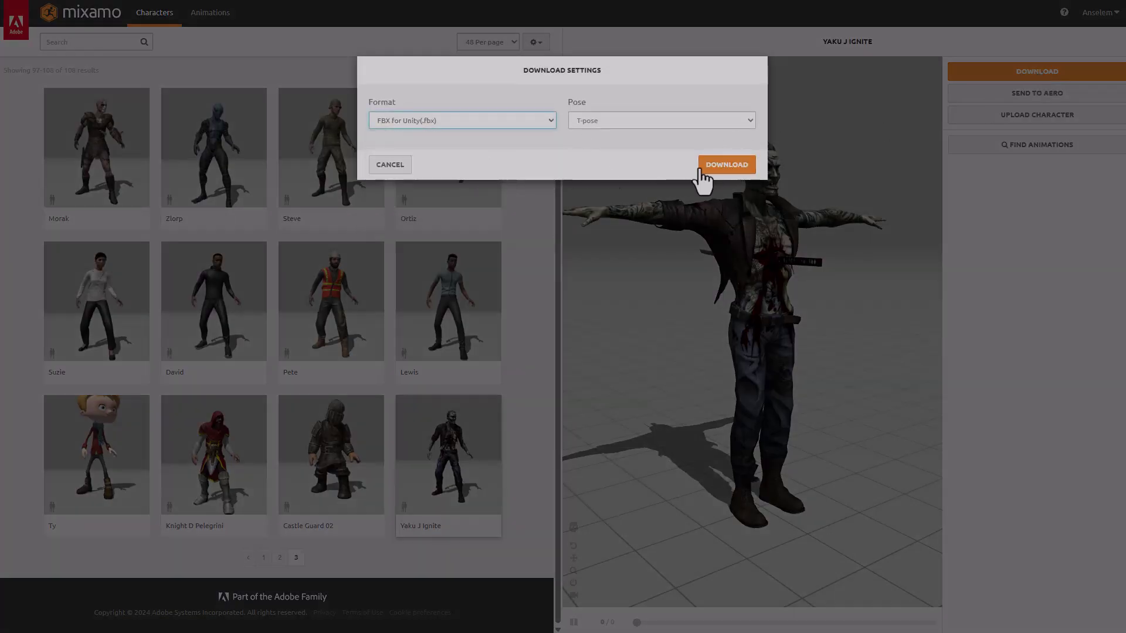
{"action": "left_click", "coordinate": [646, 122]}
{"action": "left_click", "coordinate": [649, 137]}
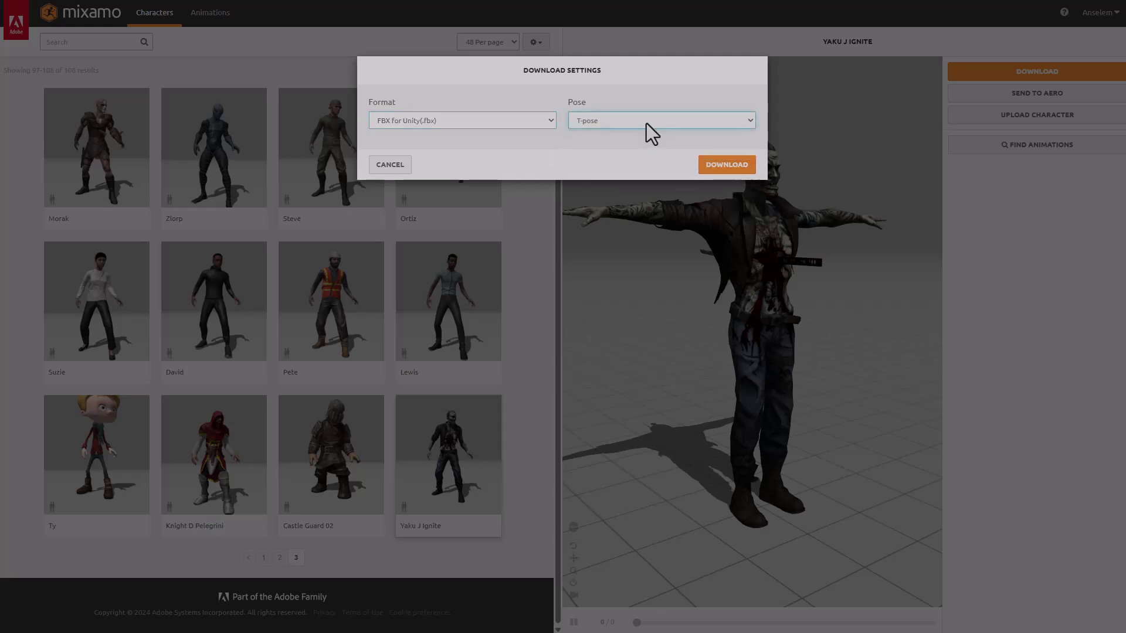
{"action": "left_click", "coordinate": [727, 166]}
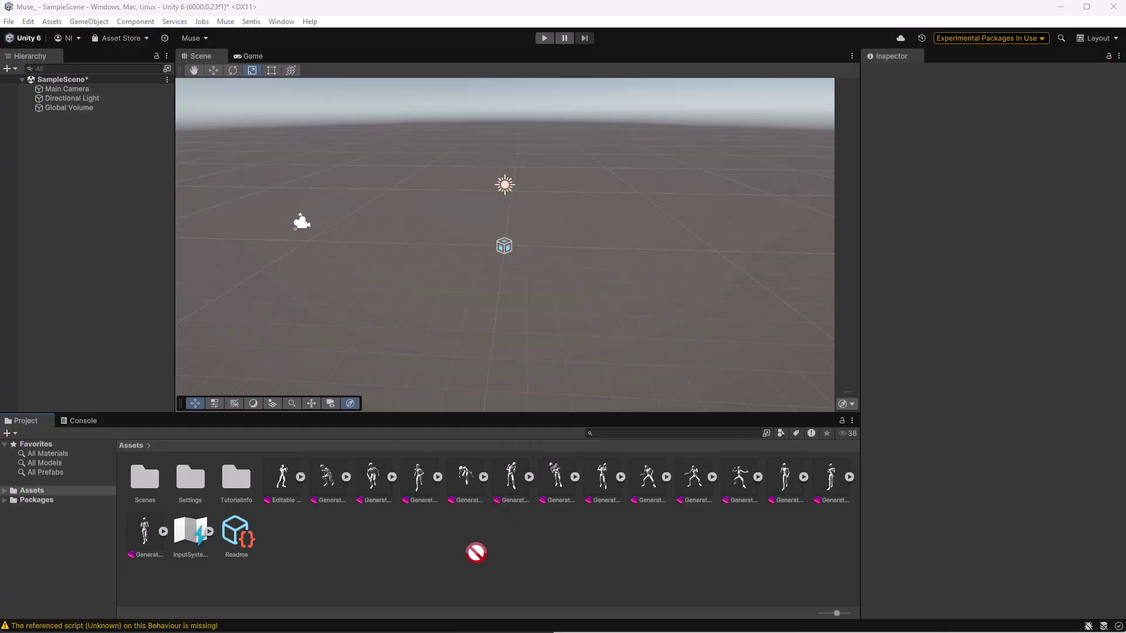
Import the Yaku J Ignite FBX into Assets and add a Plane scaled up to about 1.6.
{"action": "left_click_drag", "start_coordinate": [477, 553], "coordinate": [339, 540]}
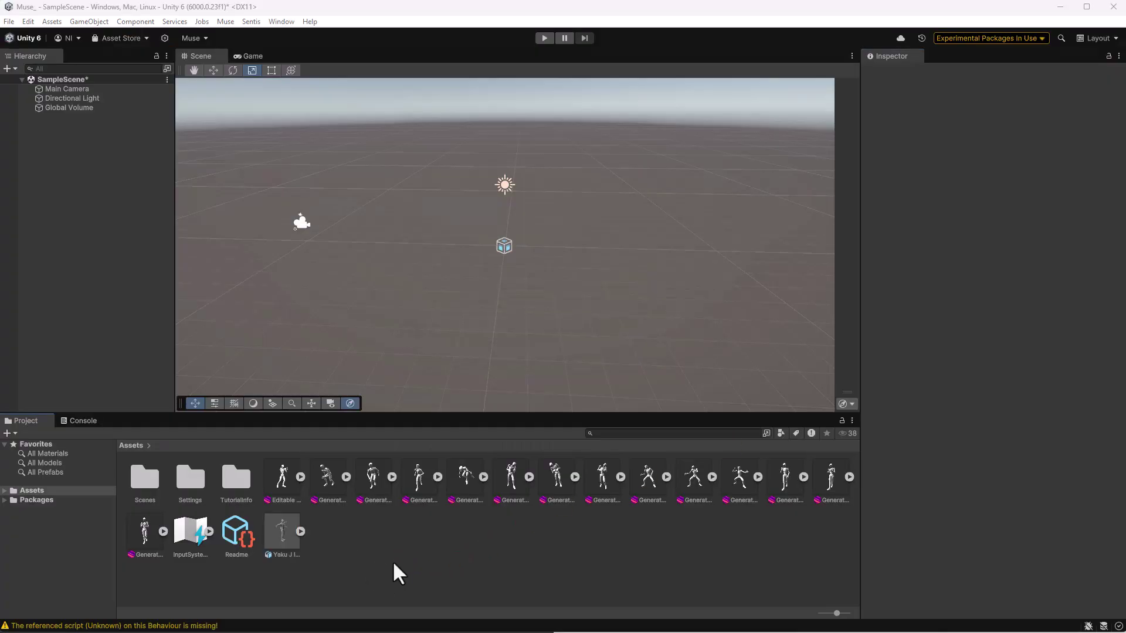
{"action": "left_click", "coordinate": [87, 22]}
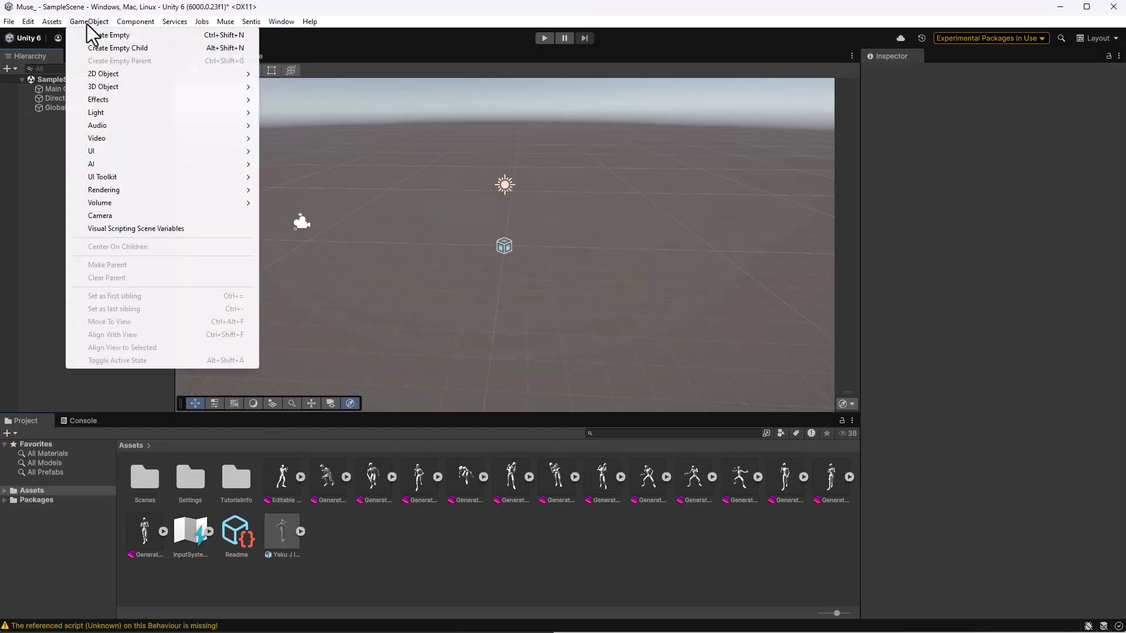
{"action": "mouse_move", "coordinate": [126, 87]}
{"action": "left_click", "coordinate": [275, 137]}
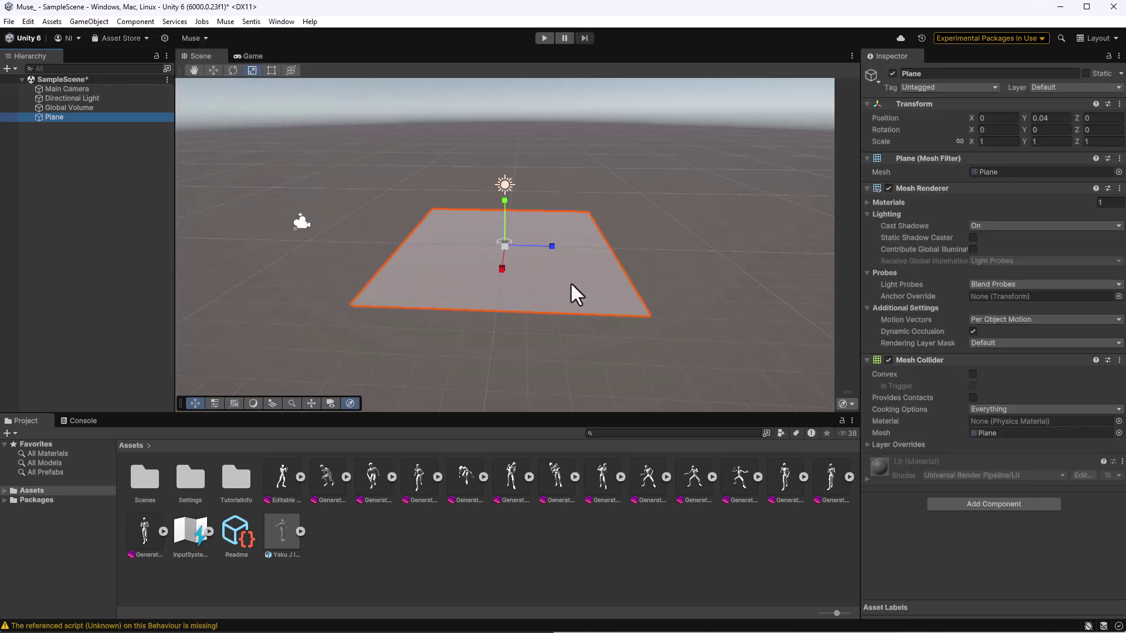
{"action": "left_click_drag", "start_coordinate": [505, 245], "coordinate": [523, 224]}
{"action": "left_click", "coordinate": [698, 188]}
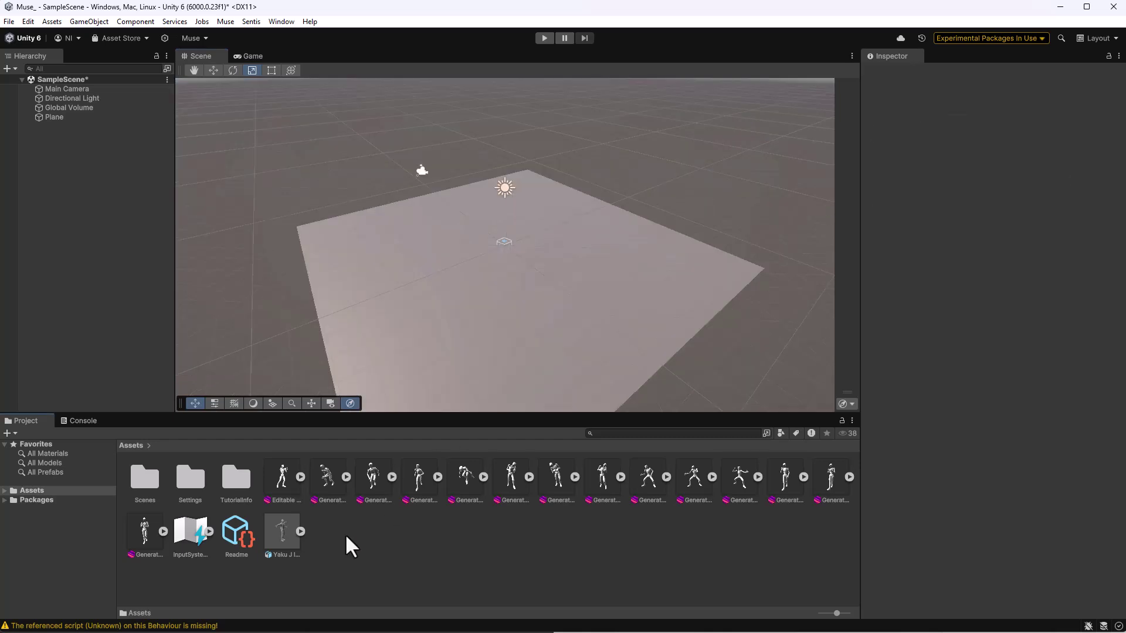
Create an Animator Controller in Assets named Animation_Crtlr.
{"action": "right_click", "coordinate": [344, 534]}
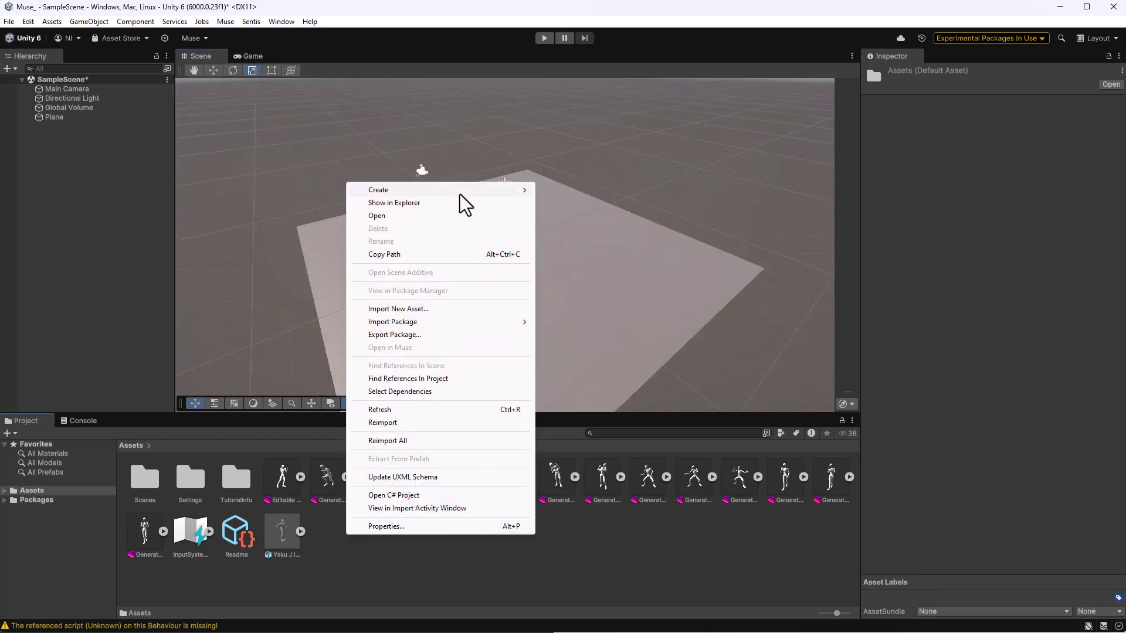
{"action": "mouse_move", "coordinate": [469, 192]}
{"action": "mouse_move", "coordinate": [604, 260]}
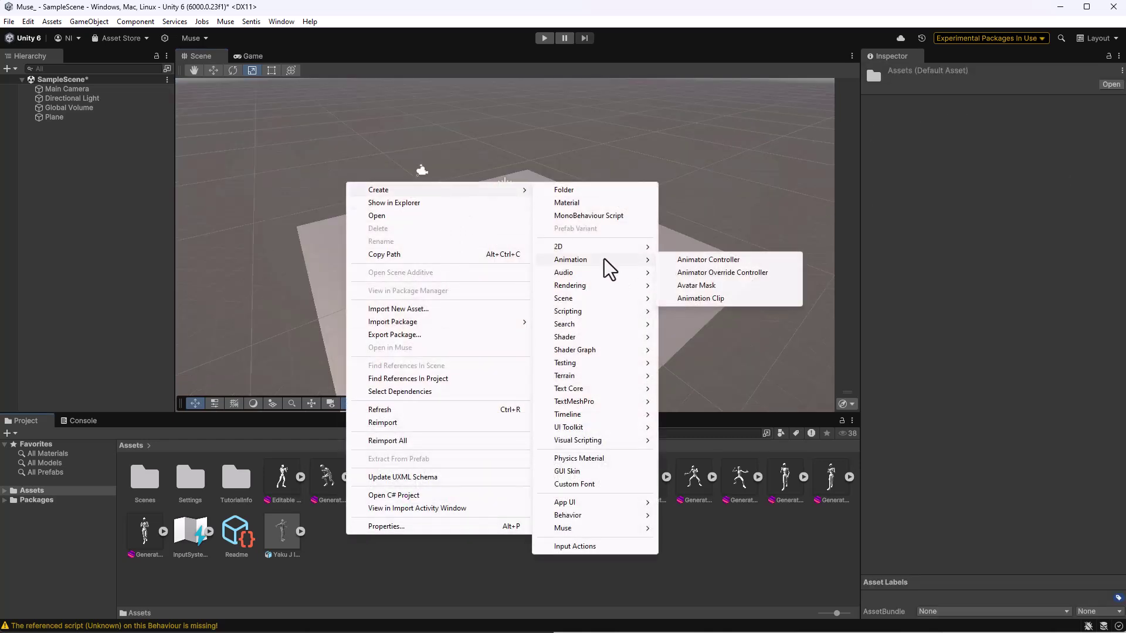
{"action": "left_click", "coordinate": [695, 260]}
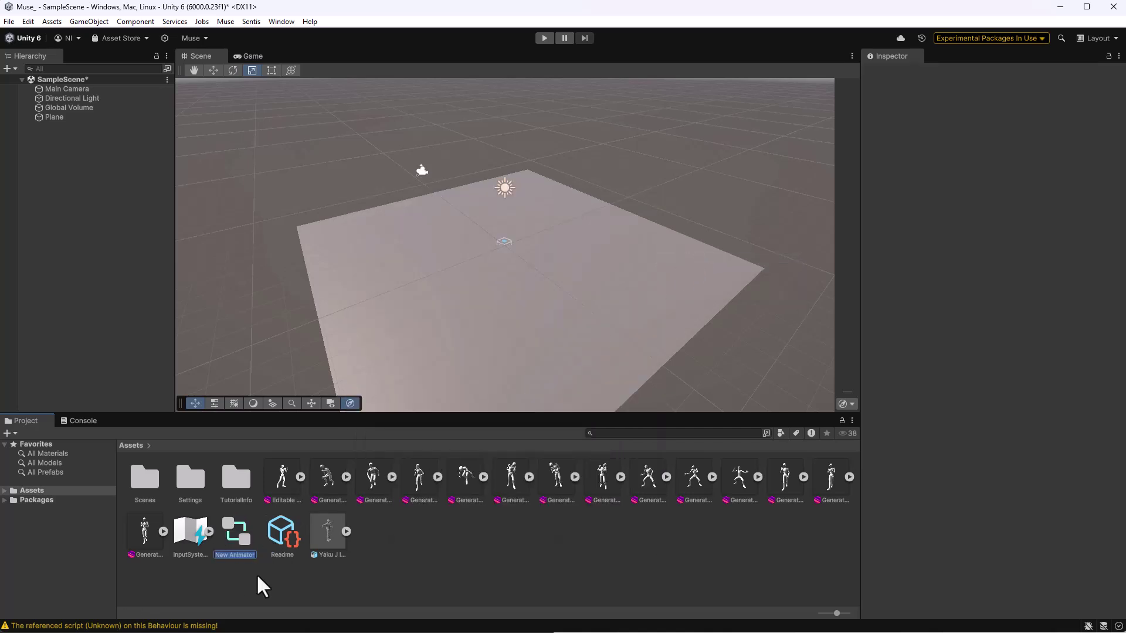
{"action": "type", "text": "Animat"}
{"action": "key", "text": "Return"}
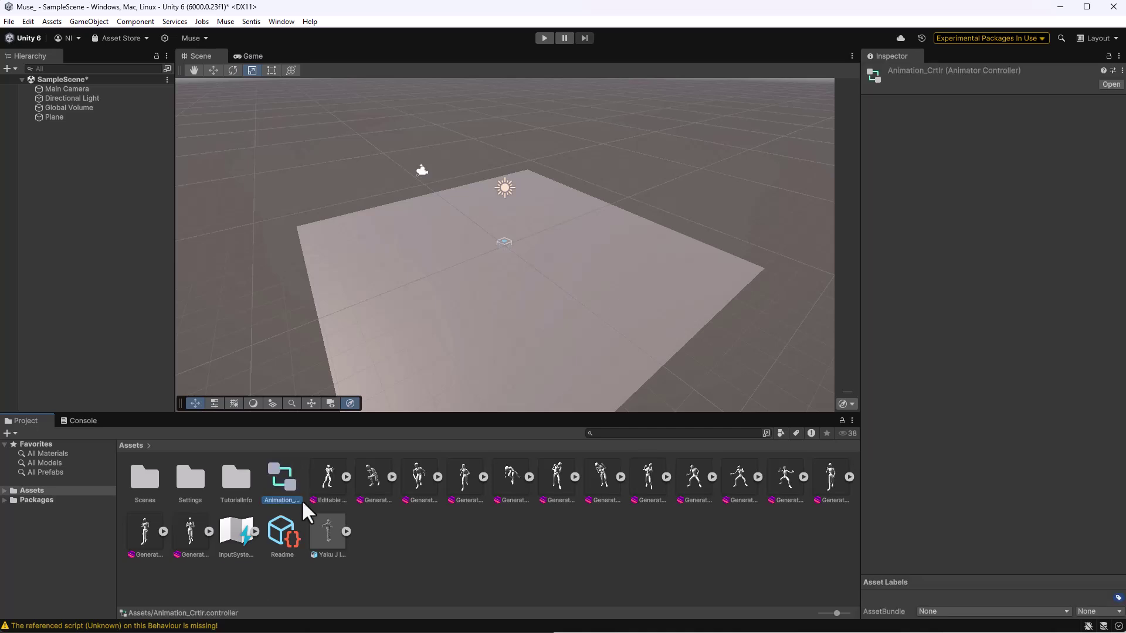
{"action": "left_click", "coordinate": [396, 554]}
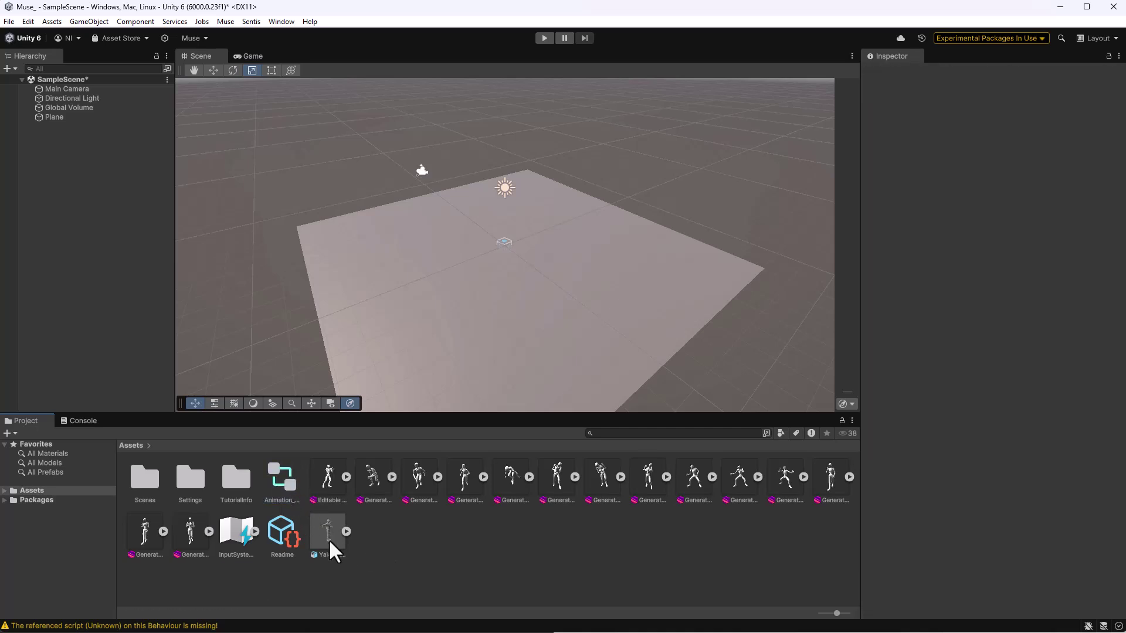
Set the Yaku J Ignite model's Rig Animation Type to Humanoid and open its avatar configuration.
{"action": "left_click", "coordinate": [323, 546]}
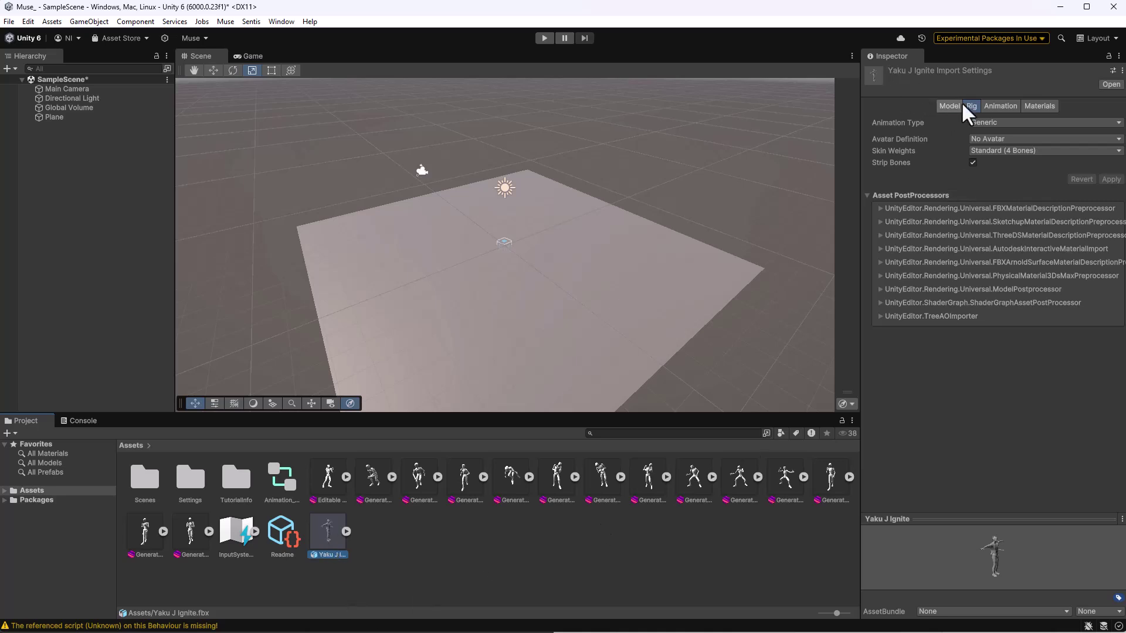
{"action": "left_click", "coordinate": [983, 122]}
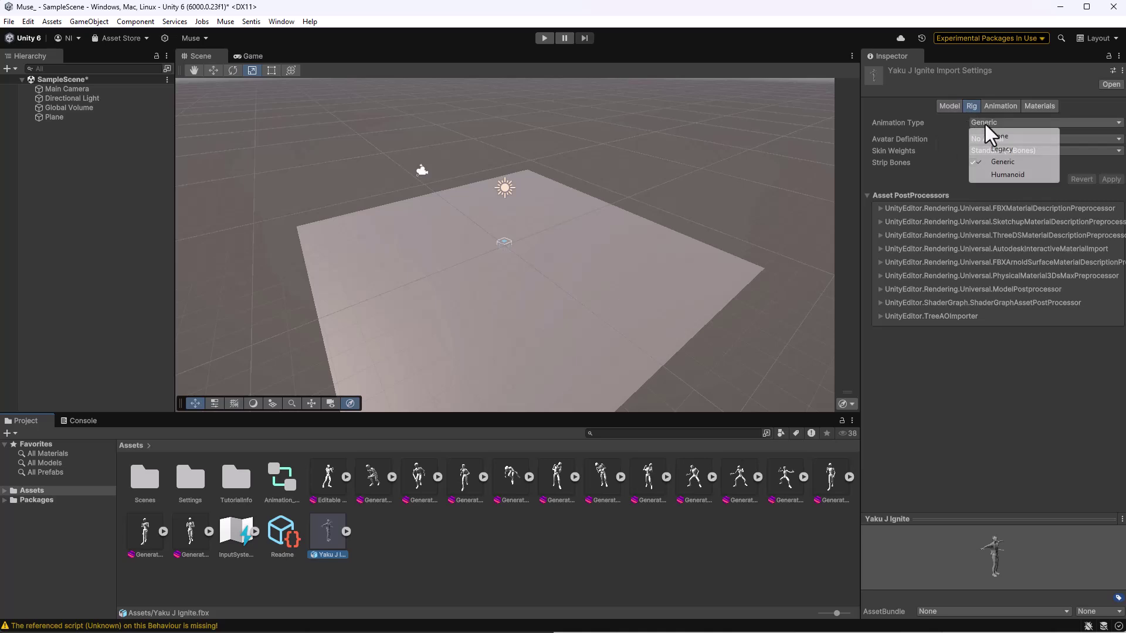
{"action": "left_click", "coordinate": [1004, 177]}
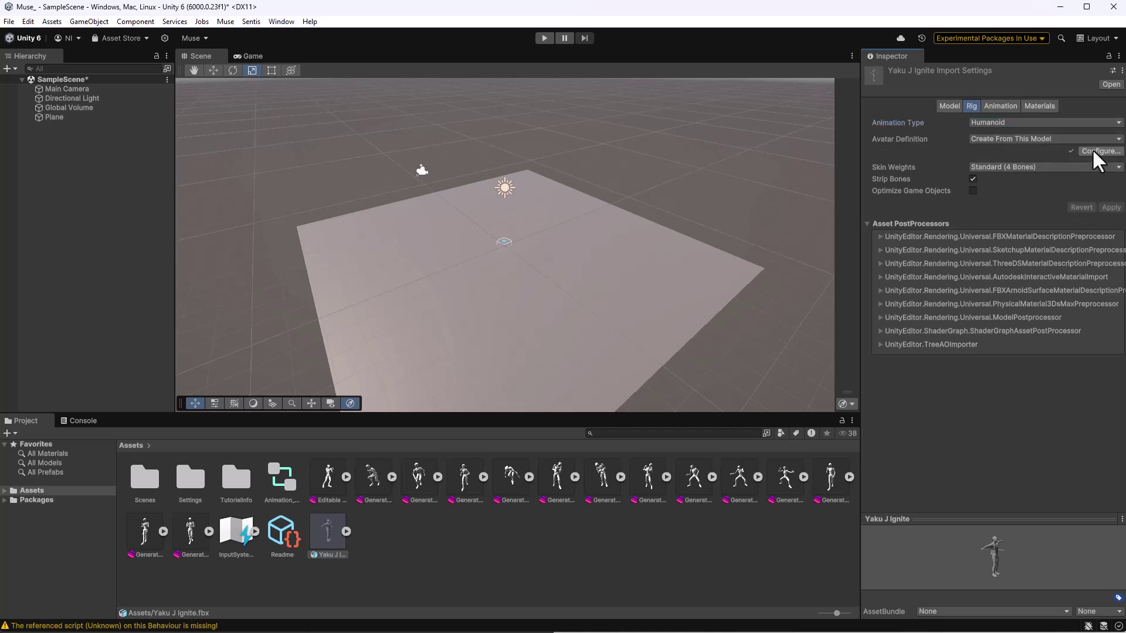
{"action": "left_click", "coordinate": [1092, 151]}
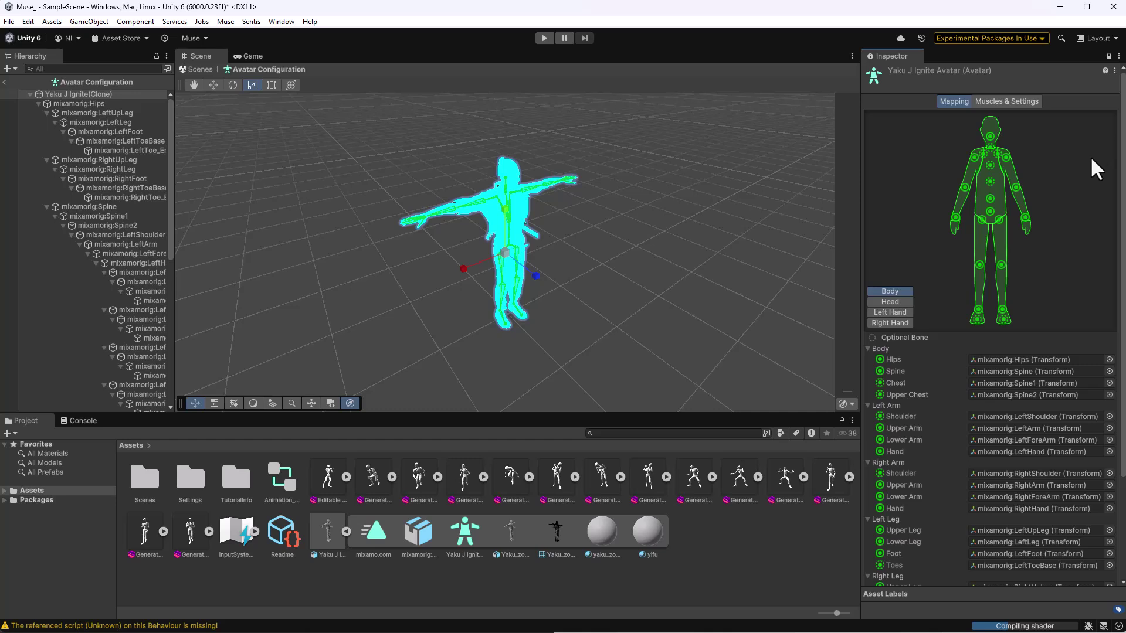
Check the avatar's body, head, left-hand and right-hand bone mappings, then finish with Done.
{"action": "left_click_drag", "start_coordinate": [689, 322], "coordinate": [506, 373], "text": "alt"}
{"action": "scroll", "coordinate": [505, 382], "scroll_direction": "up", "scroll_amount": 5}
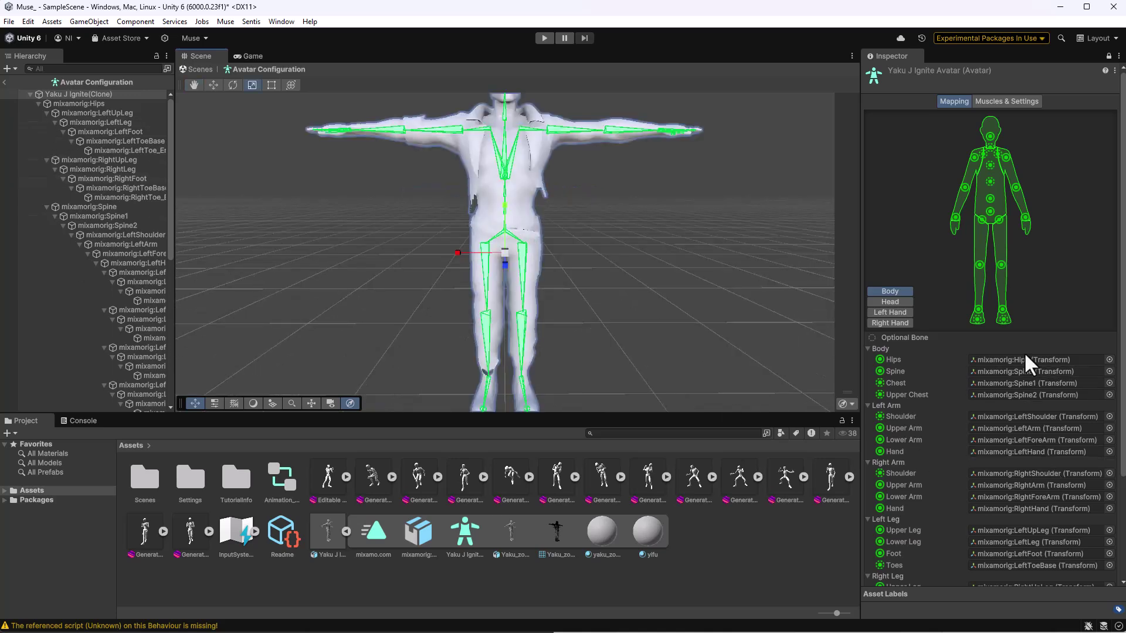
{"action": "scroll", "coordinate": [1010, 493], "scroll_direction": "down", "scroll_amount": 4}
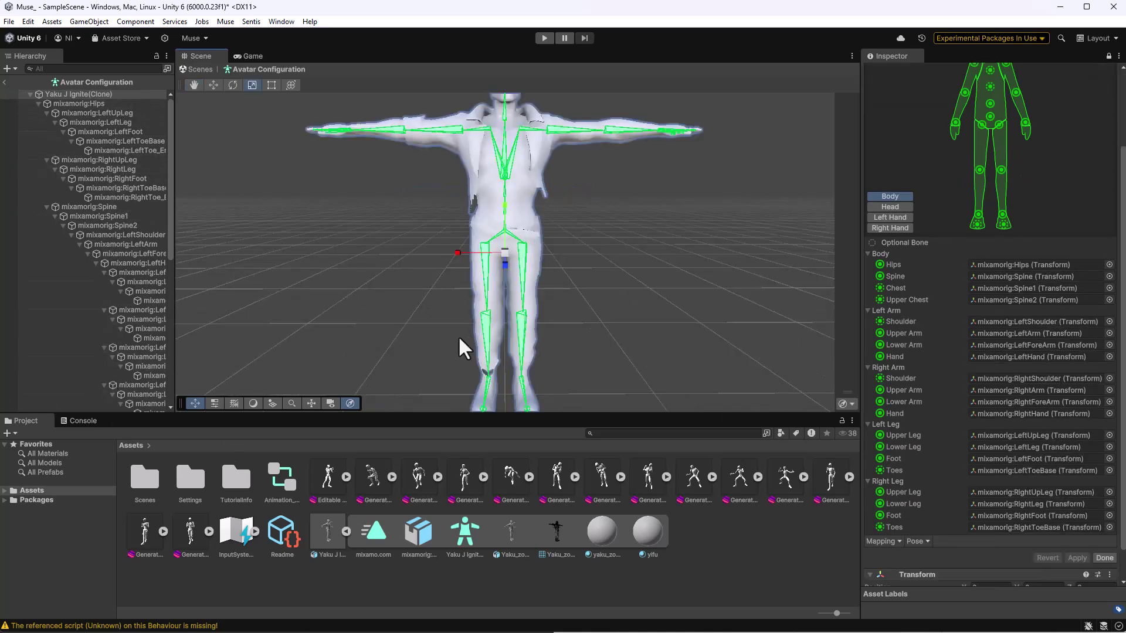
{"action": "scroll", "coordinate": [951, 466], "scroll_direction": "up", "scroll_amount": 4}
{"action": "left_click", "coordinate": [892, 302]}
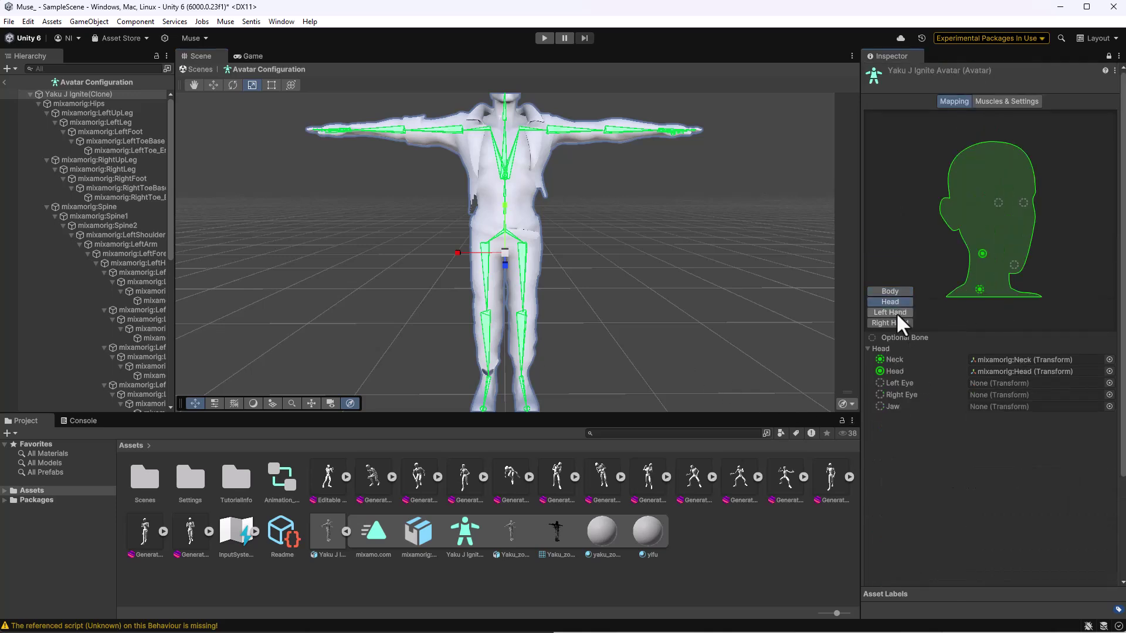
{"action": "left_click", "coordinate": [894, 312]}
{"action": "left_click", "coordinate": [890, 322]}
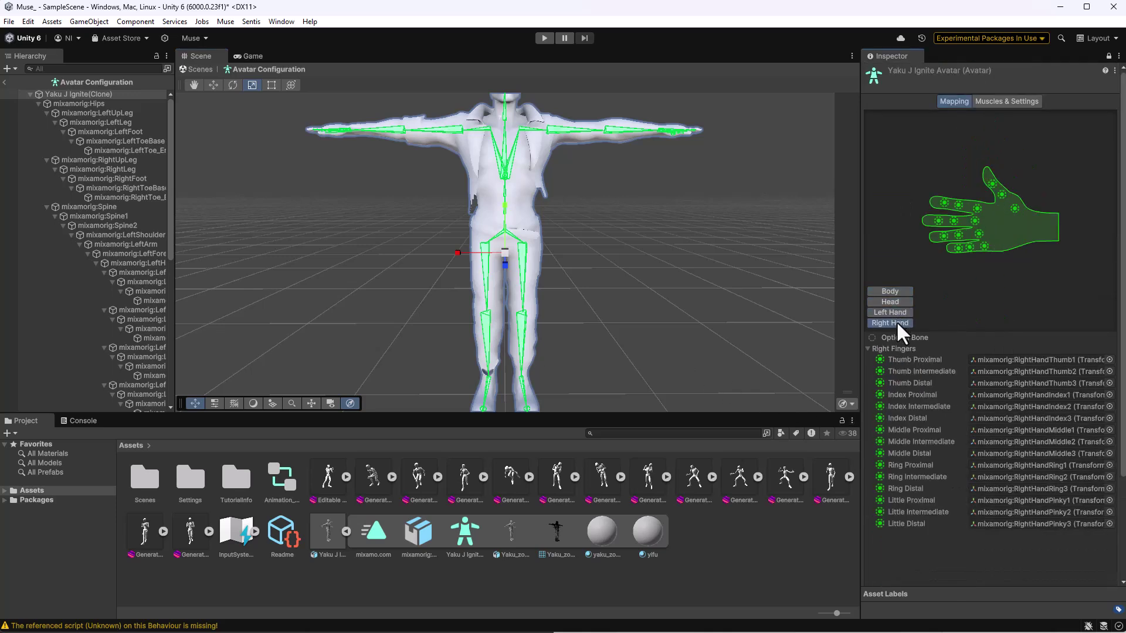
{"action": "scroll", "coordinate": [932, 568], "scroll_direction": "down", "scroll_amount": 5}
{"action": "left_click", "coordinate": [1103, 524]}
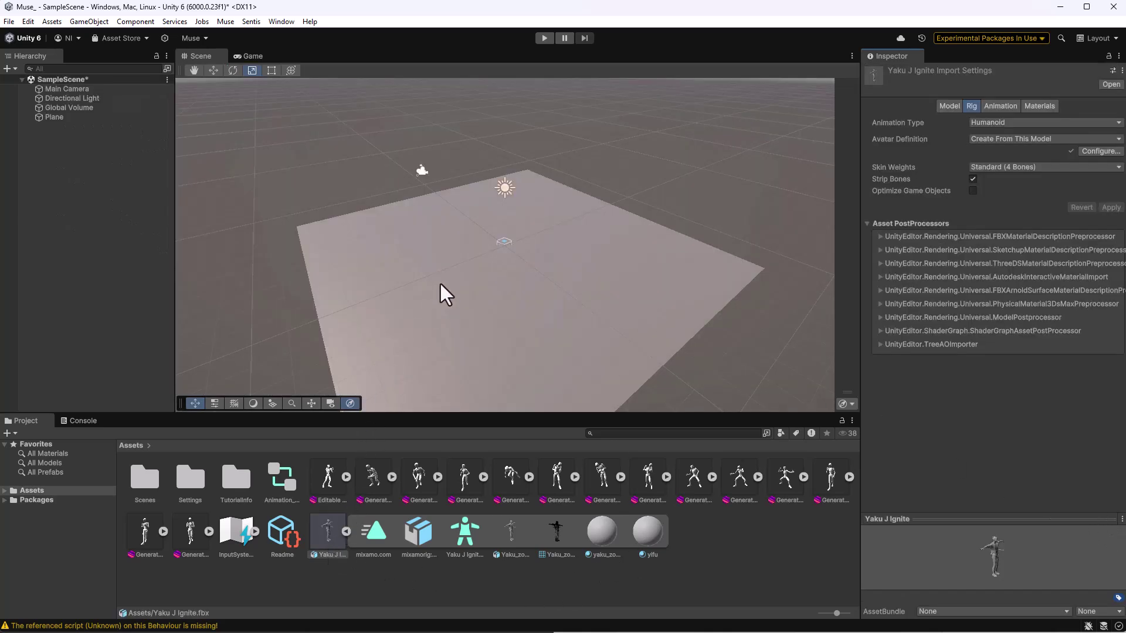
Add Yaku J Ignite to the Hierarchy and assign Animation_Crtlr as its Animator controller.
{"action": "left_click", "coordinate": [346, 531]}
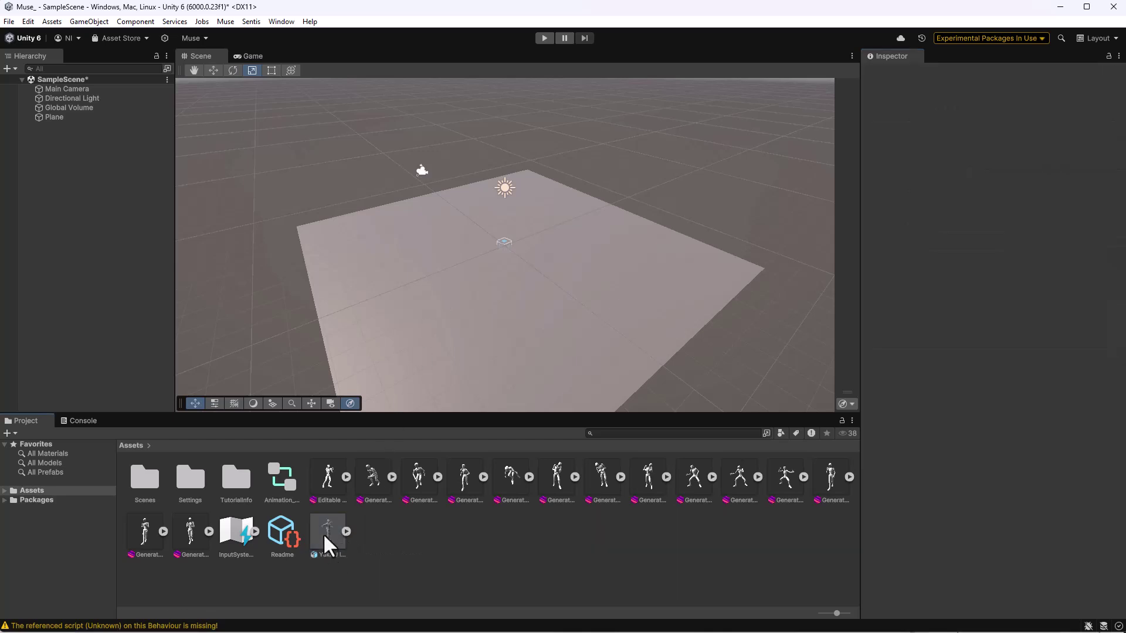
{"action": "left_click_drag", "start_coordinate": [322, 533], "coordinate": [74, 168]}
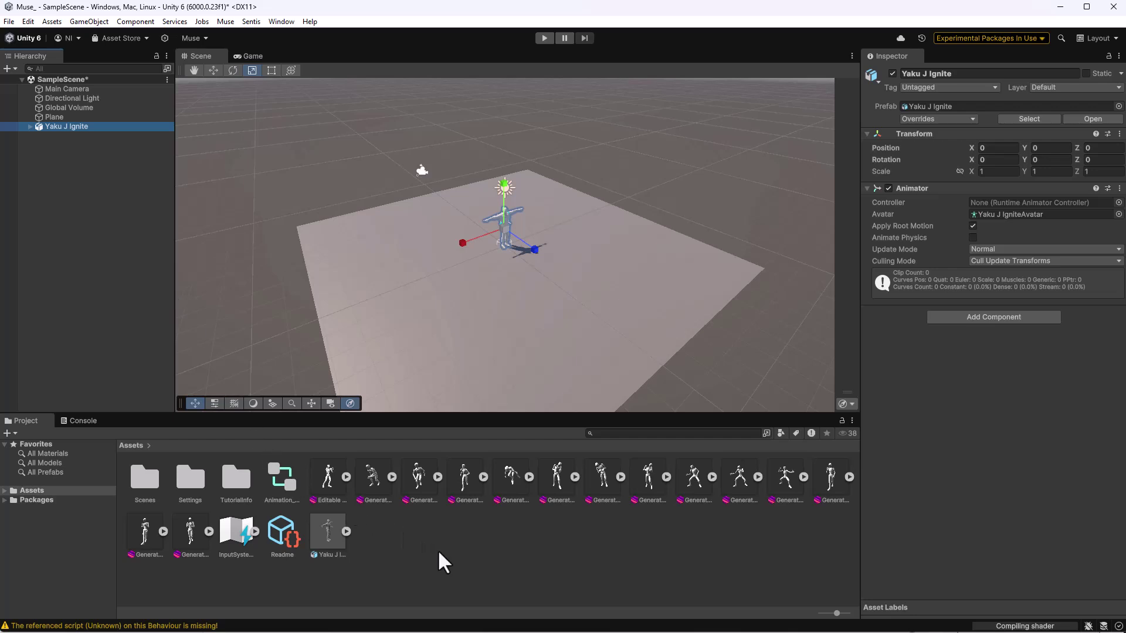
{"action": "scroll", "coordinate": [500, 234], "scroll_direction": "up", "scroll_amount": 5}
{"action": "scroll", "coordinate": [497, 210], "scroll_direction": "up", "scroll_amount": 3}
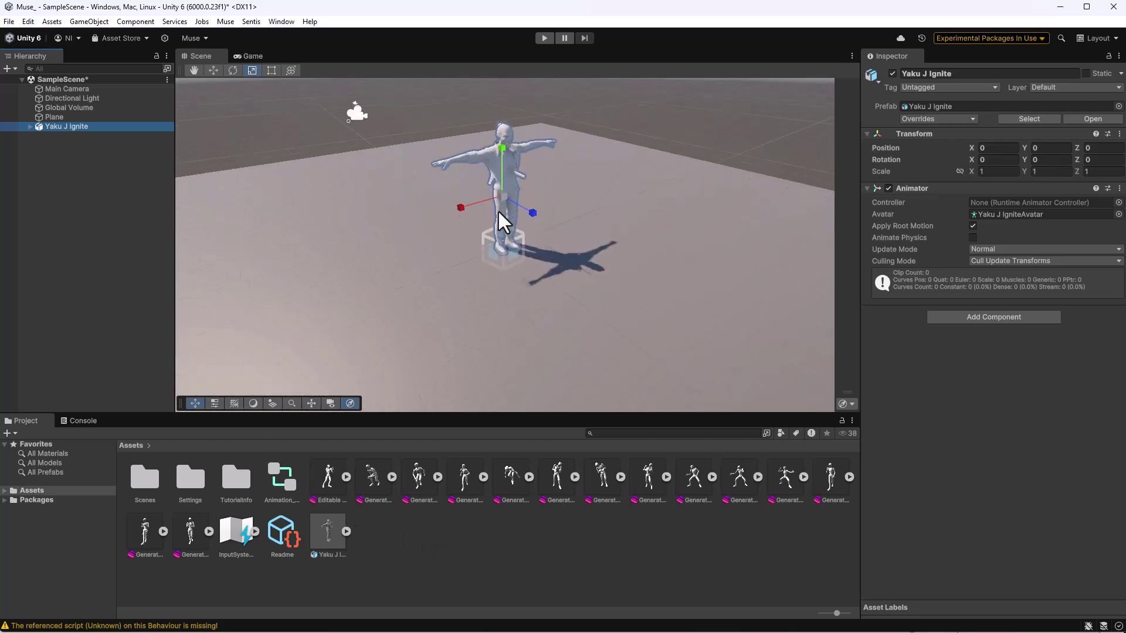
{"action": "left_click_drag", "start_coordinate": [508, 246], "coordinate": [544, 261], "text": "alt"}
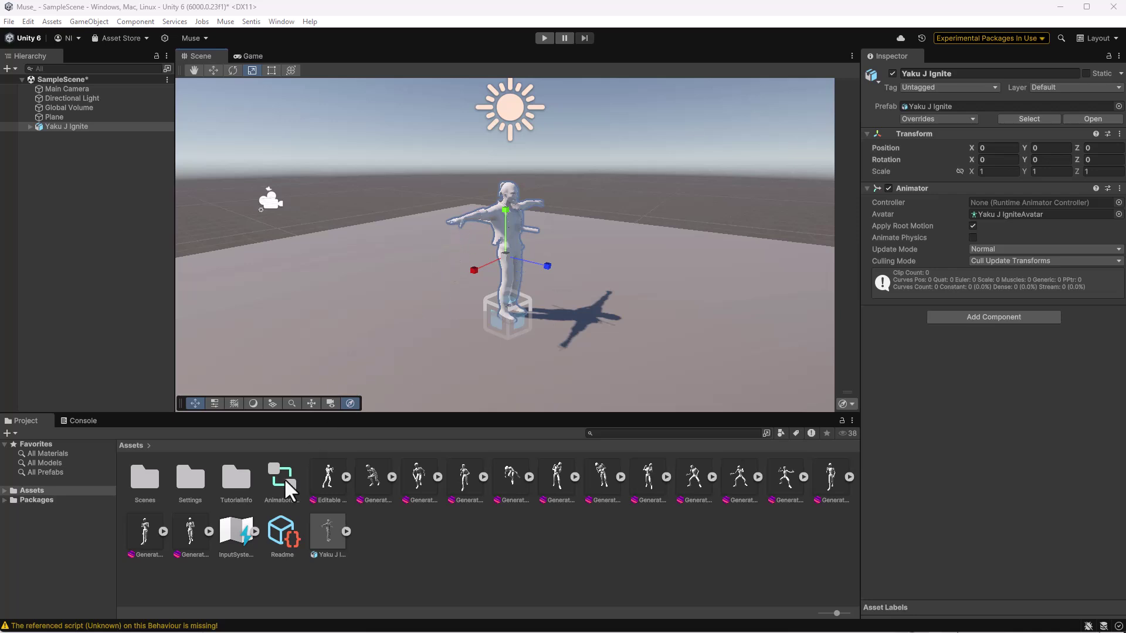
{"action": "left_click_drag", "start_coordinate": [287, 493], "coordinate": [1011, 205]}
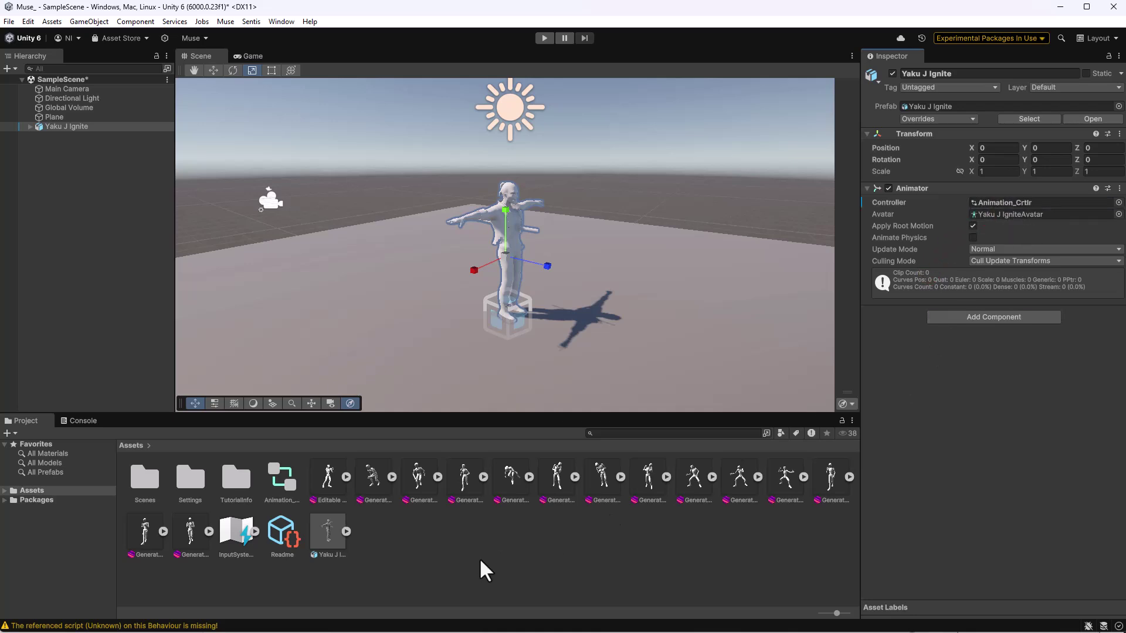
Add the Editable Take 0 clip to the Animation_Crtlr graph as a state below Entry.
{"action": "double_click", "coordinate": [286, 484]}
{"action": "left_click", "coordinate": [320, 485]}
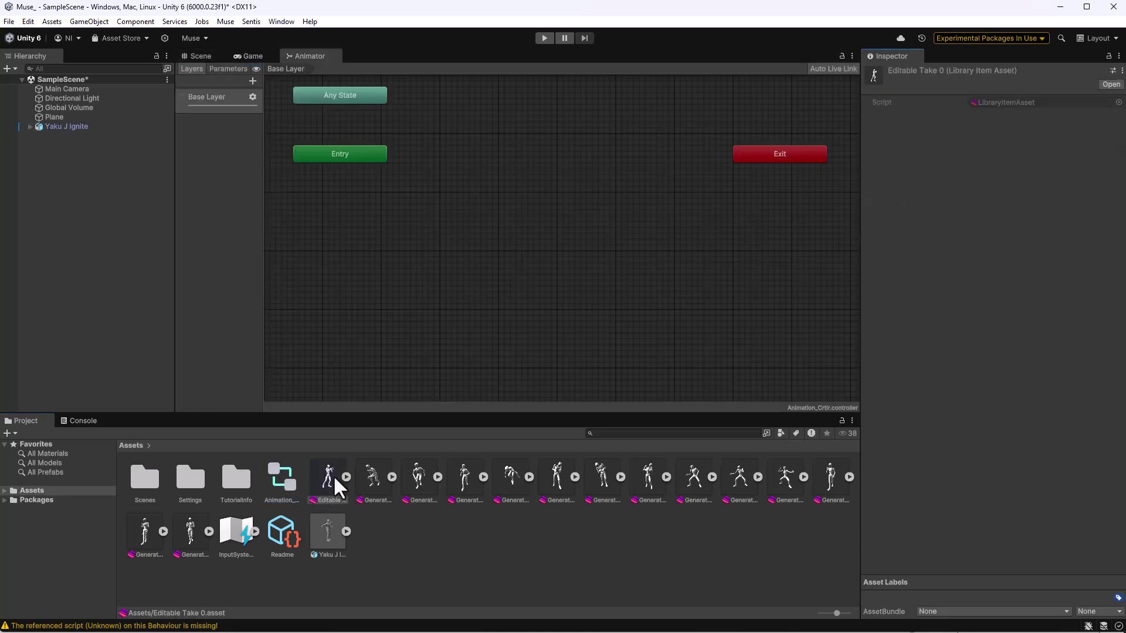
{"action": "left_click", "coordinate": [347, 476]}
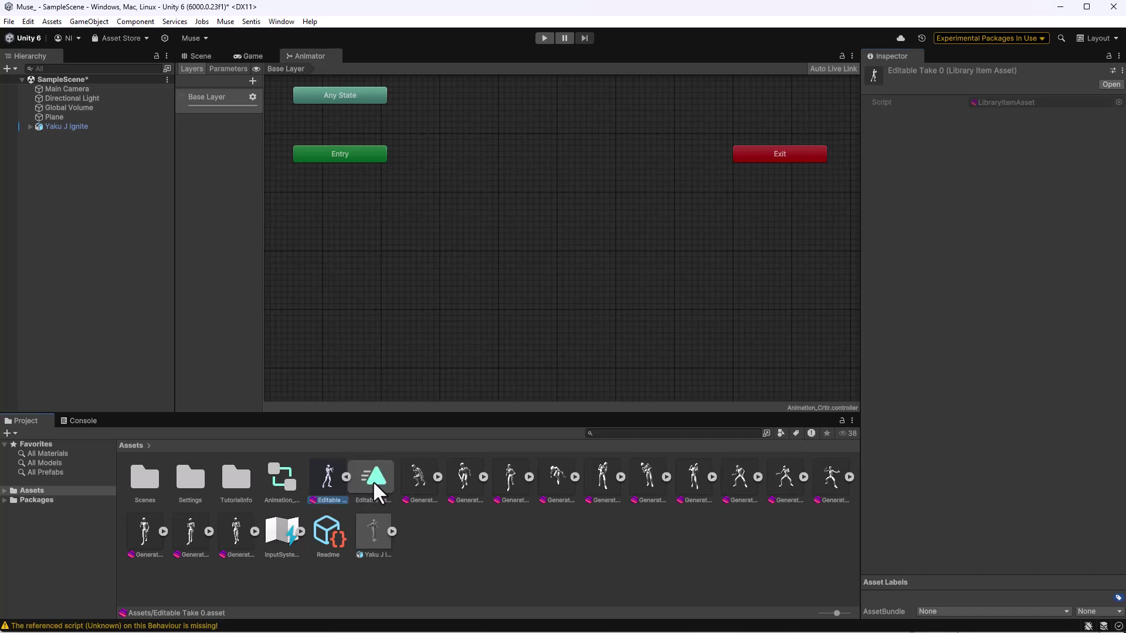
{"action": "left_click_drag", "start_coordinate": [372, 480], "coordinate": [413, 265]}
{"action": "left_click_drag", "start_coordinate": [362, 156], "coordinate": [319, 255]}
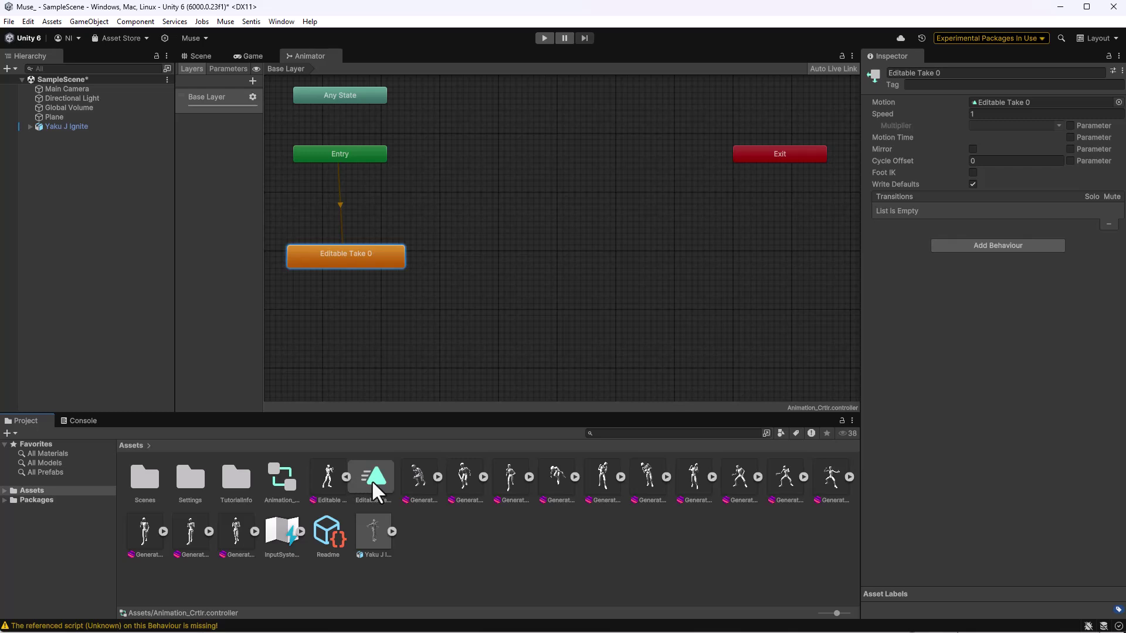
In the Scene view, select Yaku J Ignite, then run and stop Play mode to preview it.
{"action": "left_click", "coordinate": [199, 56]}
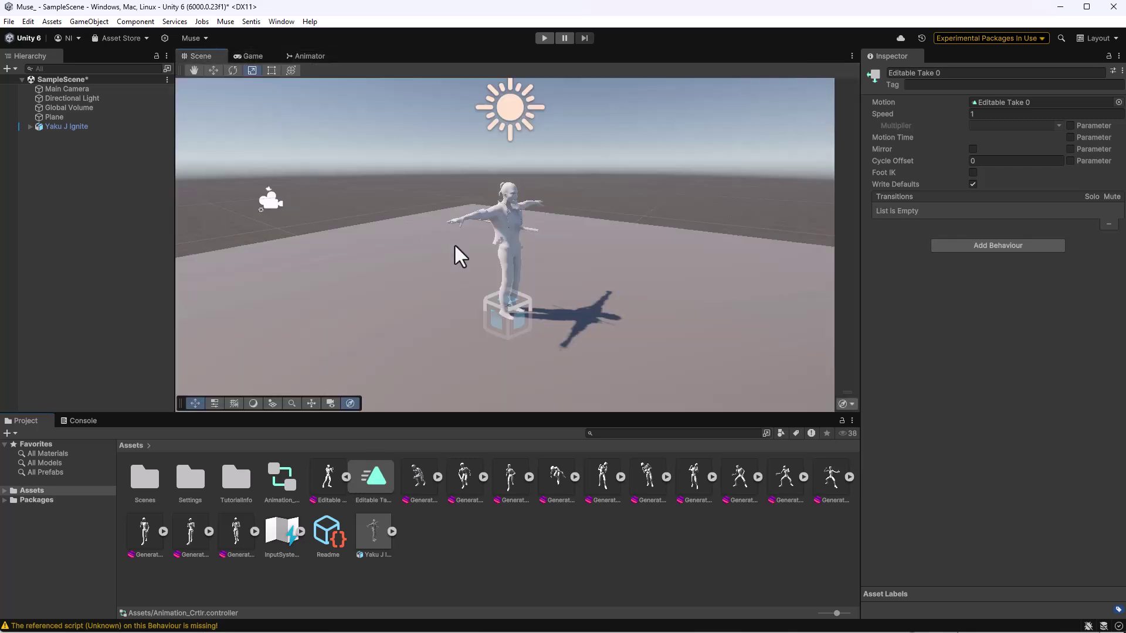
{"action": "left_click", "coordinate": [473, 308]}
{"action": "key", "text": "e"}
{"action": "left_click_drag", "start_coordinate": [551, 264], "coordinate": [554, 37], "text": "alt"}
{"action": "left_click", "coordinate": [544, 38]}
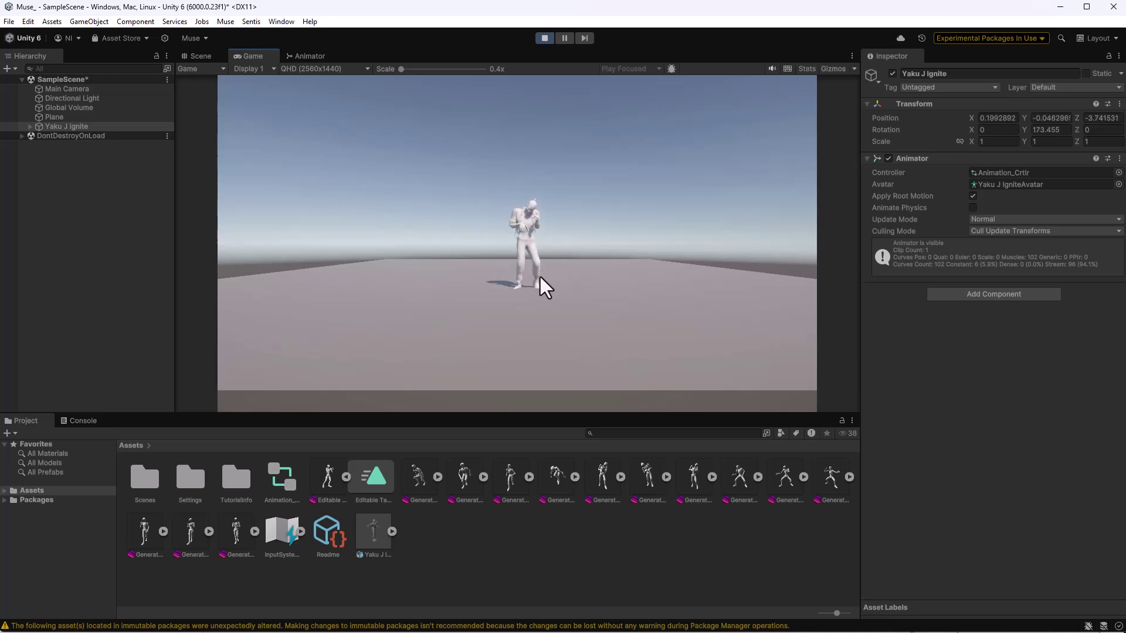
{"action": "left_click", "coordinate": [544, 37]}
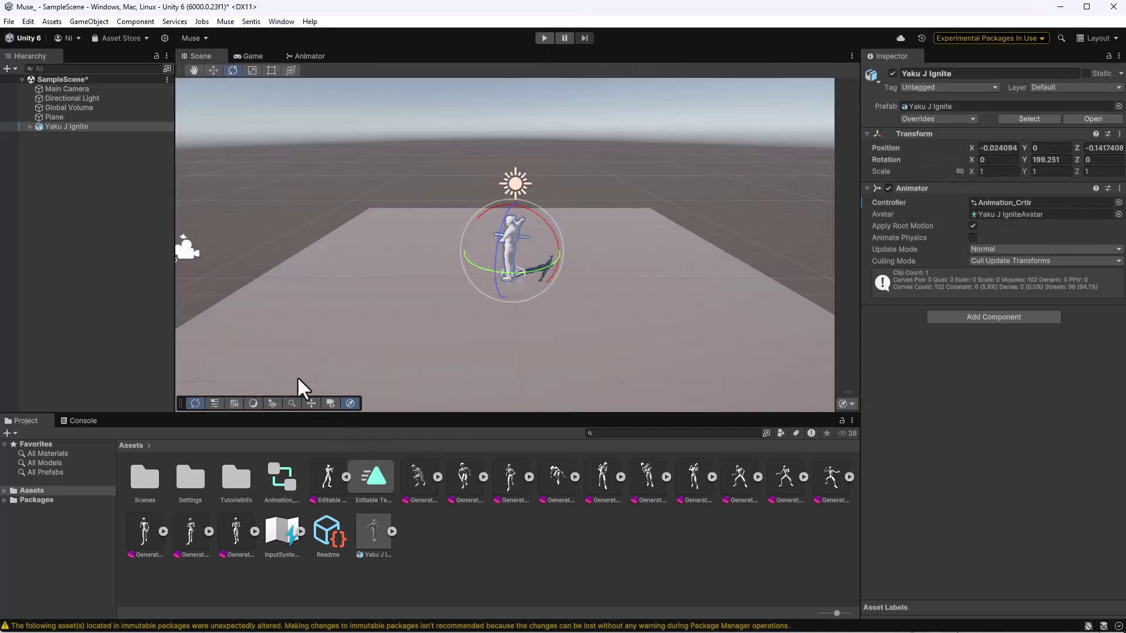
Add Generated Take 0 to the Animator graph with a transition from Editable Take 0.
{"action": "left_click", "coordinate": [303, 54]}
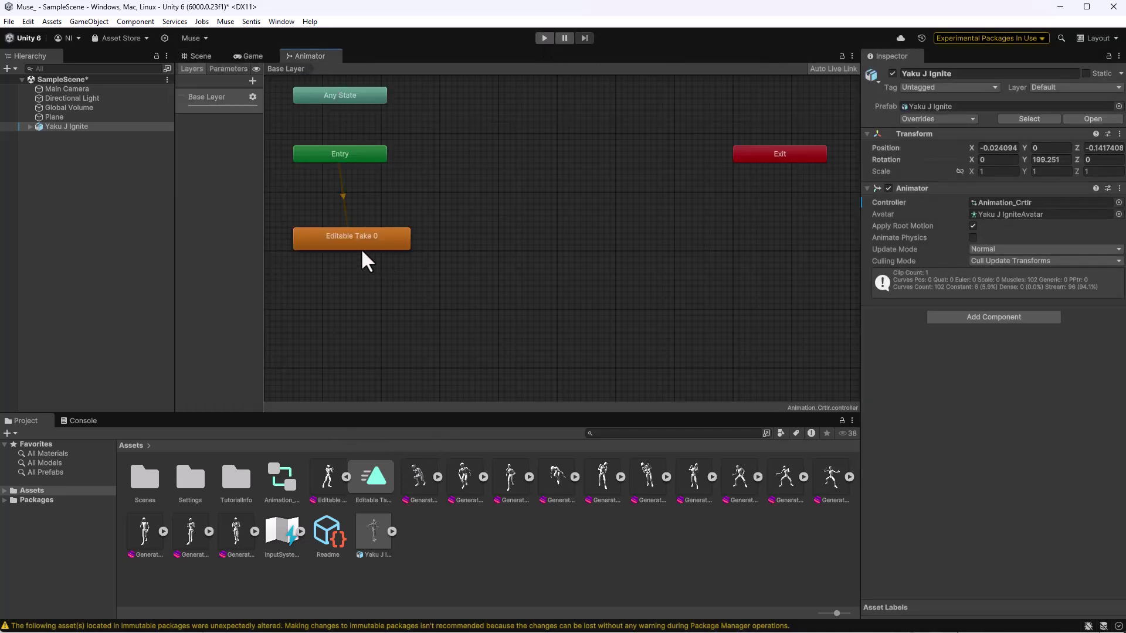
{"action": "left_click", "coordinate": [431, 494]}
{"action": "left_click", "coordinate": [438, 477]}
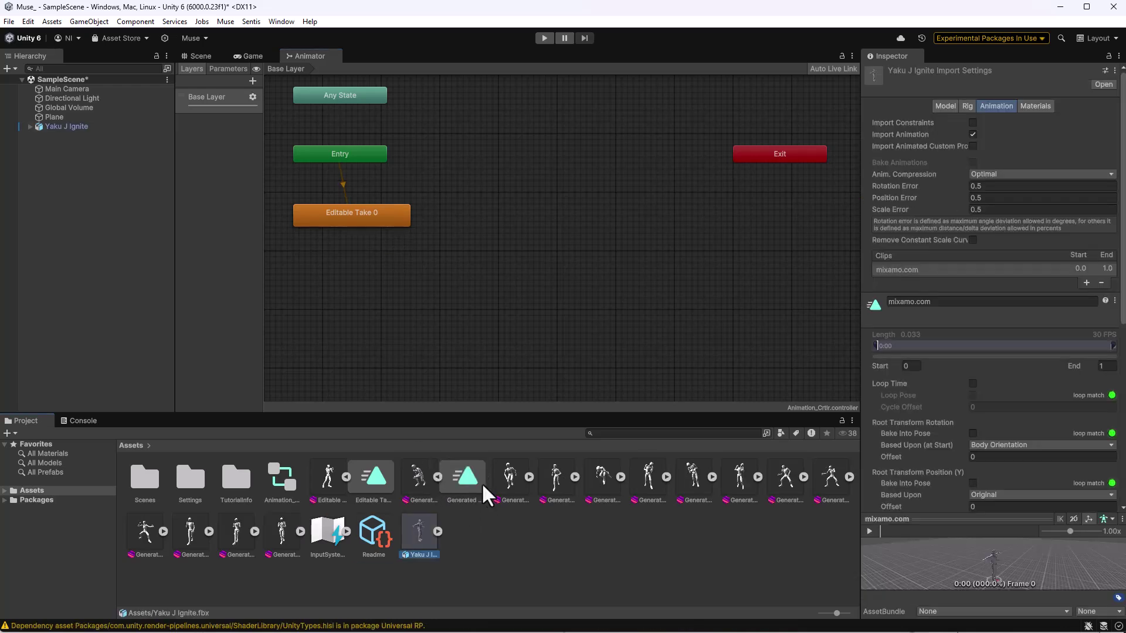
{"action": "left_click_drag", "start_coordinate": [481, 485], "coordinate": [485, 201]}
{"action": "right_click", "coordinate": [375, 212]}
{"action": "left_click", "coordinate": [411, 219]}
{"action": "left_click", "coordinate": [551, 203]}
{"action": "left_click_drag", "start_coordinate": [556, 211], "coordinate": [394, 292]}
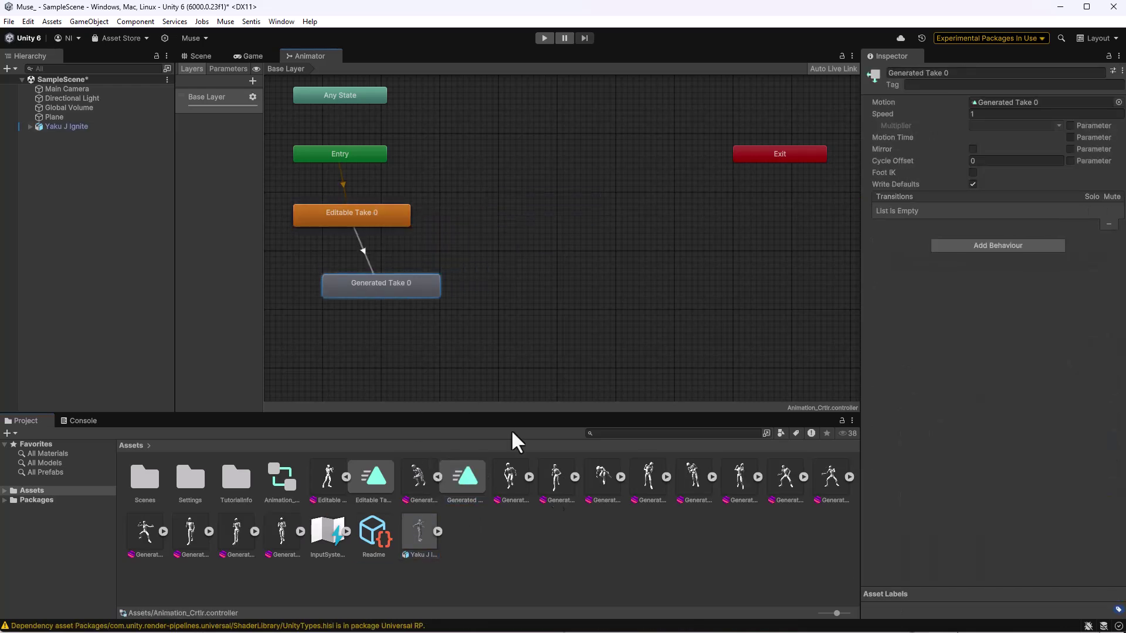
Add Generated Take 9 after Generated Take 0 with a transition, then preview in Play mode.
{"action": "left_click_drag", "start_coordinate": [167, 554], "coordinate": [497, 250]}
{"action": "right_click", "coordinate": [388, 286]}
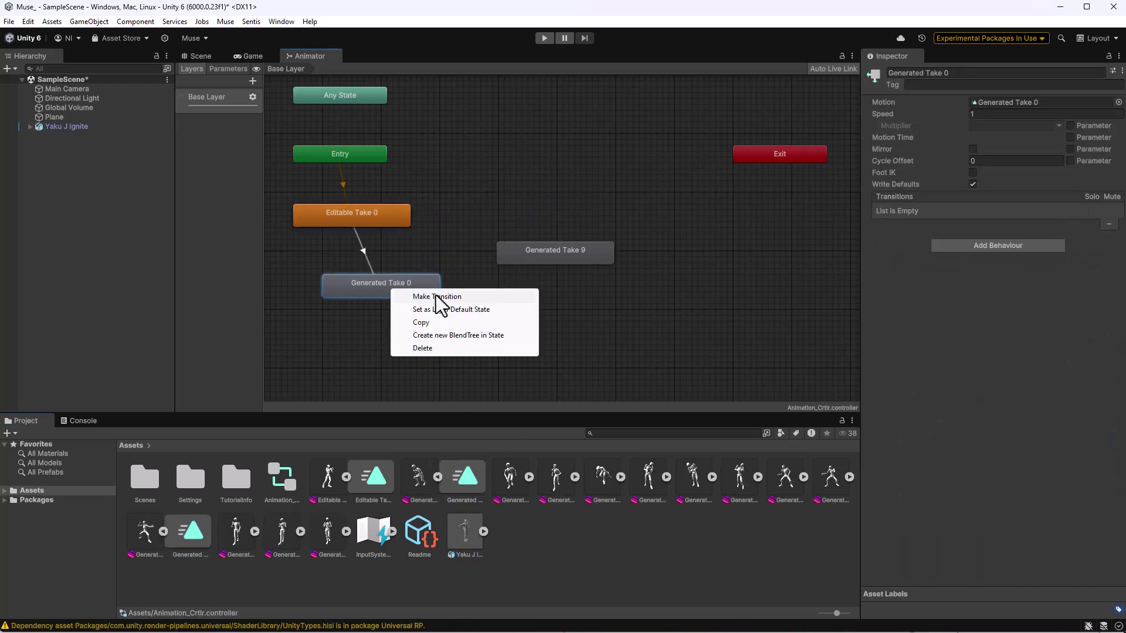
{"action": "left_click", "coordinate": [435, 294]}
{"action": "left_click", "coordinate": [527, 253]}
{"action": "left_click", "coordinate": [543, 37]}
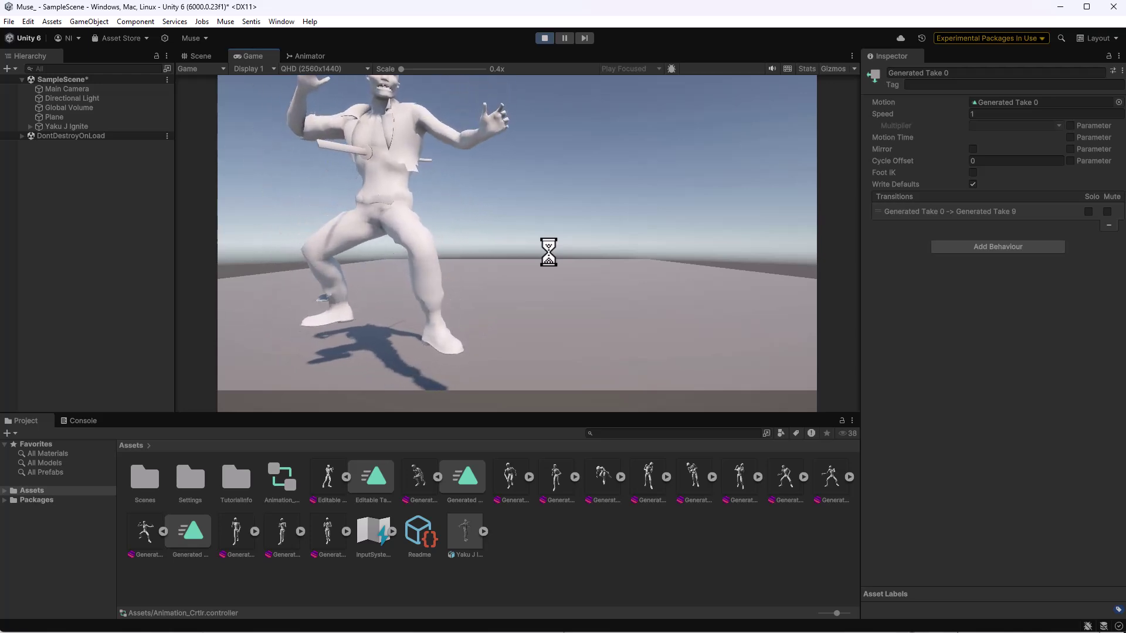
{"action": "left_click", "coordinate": [544, 38]}
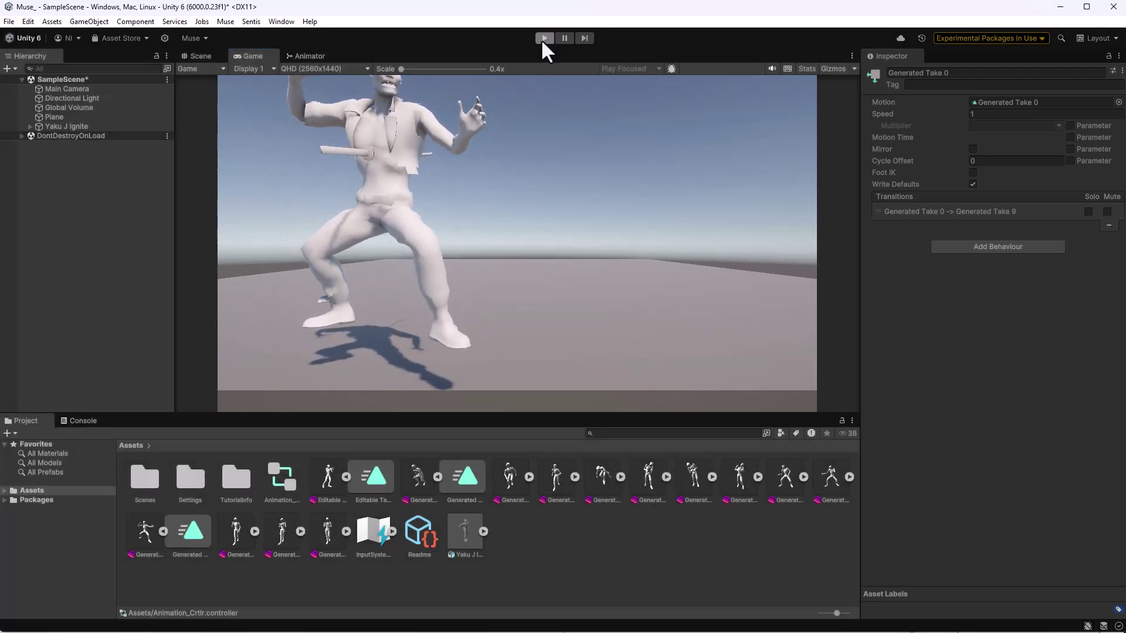
Select the Main Camera in the Scene view and raise it to Y 4.15.
{"action": "left_click", "coordinate": [199, 56]}
{"action": "left_click_drag", "start_coordinate": [625, 265], "coordinate": [281, 100], "text": "alt"}
{"action": "left_click", "coordinate": [304, 221]}
{"action": "left_click_drag", "start_coordinate": [385, 263], "coordinate": [501, 224], "text": "alt"}
Generate the 'Running and Falling To the Floor' take and preview Generated Take 13.
{"action": "left_click", "coordinate": [233, 70]}
{"action": "left_click_drag", "start_coordinate": [364, 184], "coordinate": [214, 191], "text": "alt"}
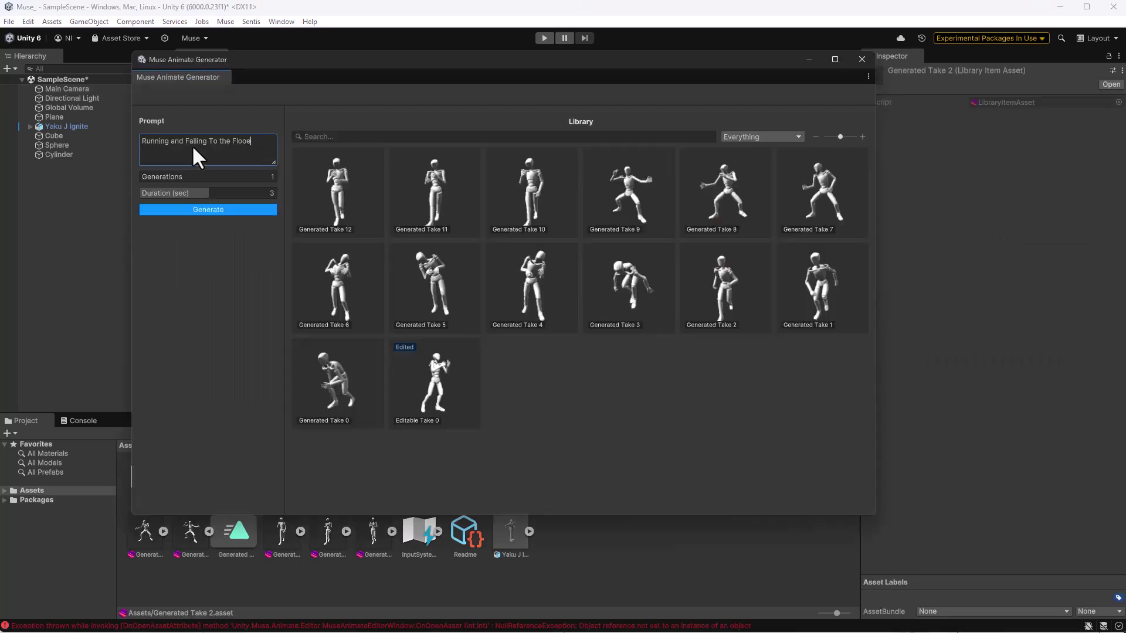
{"action": "key", "text": "Return"}
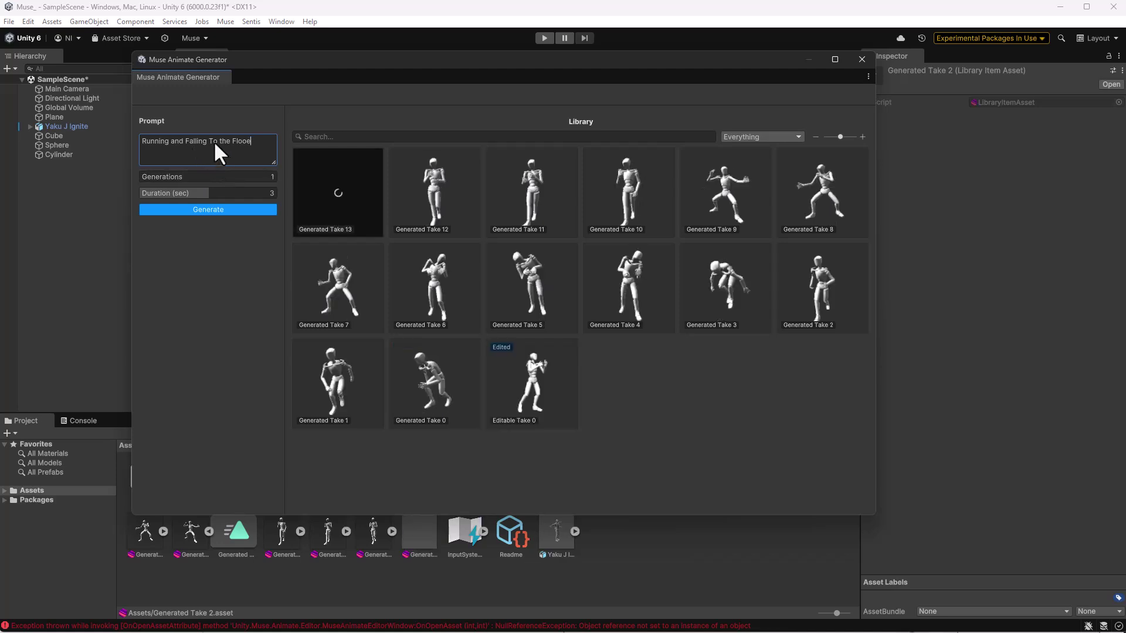
{"action": "type", "text": "t"}
{"action": "left_click", "coordinate": [217, 154]}
{"action": "left_click", "coordinate": [325, 185]}
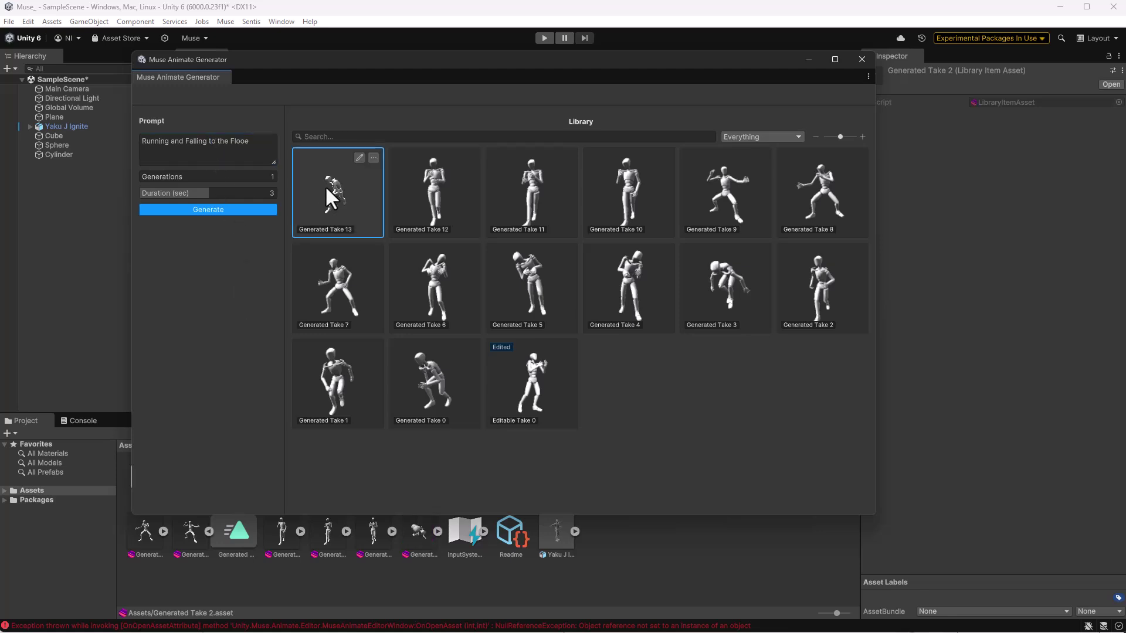
{"action": "double_click", "coordinate": [324, 185]}
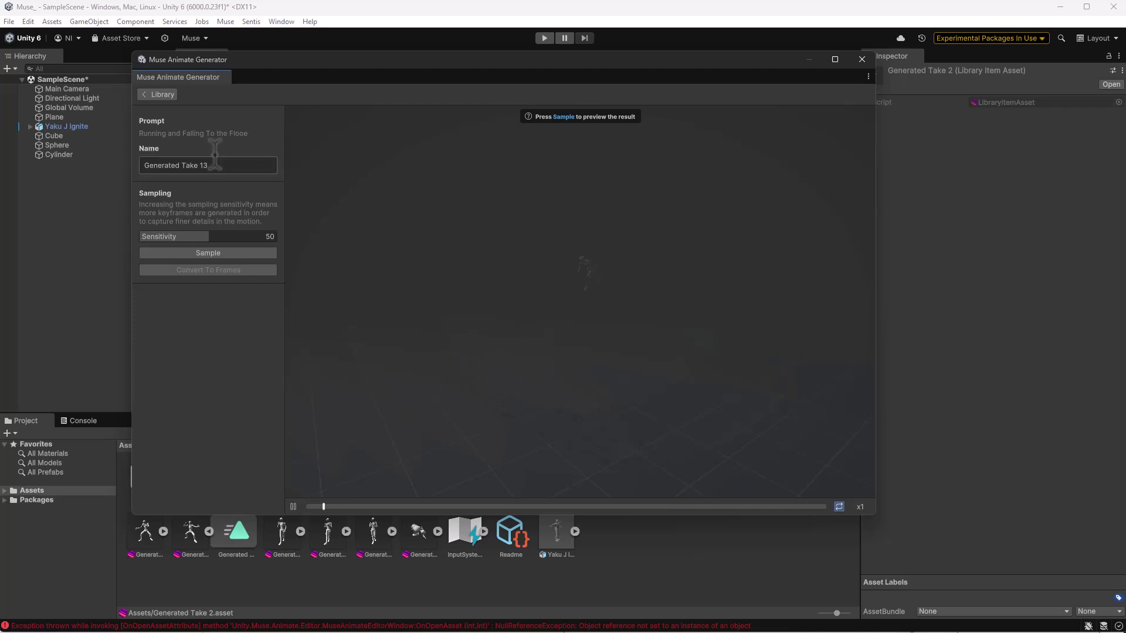
Generate a 'Running and Jumping' take, preview Take 14, then load rope-skipping Generated Take 15.
{"action": "left_click", "coordinate": [157, 94]}
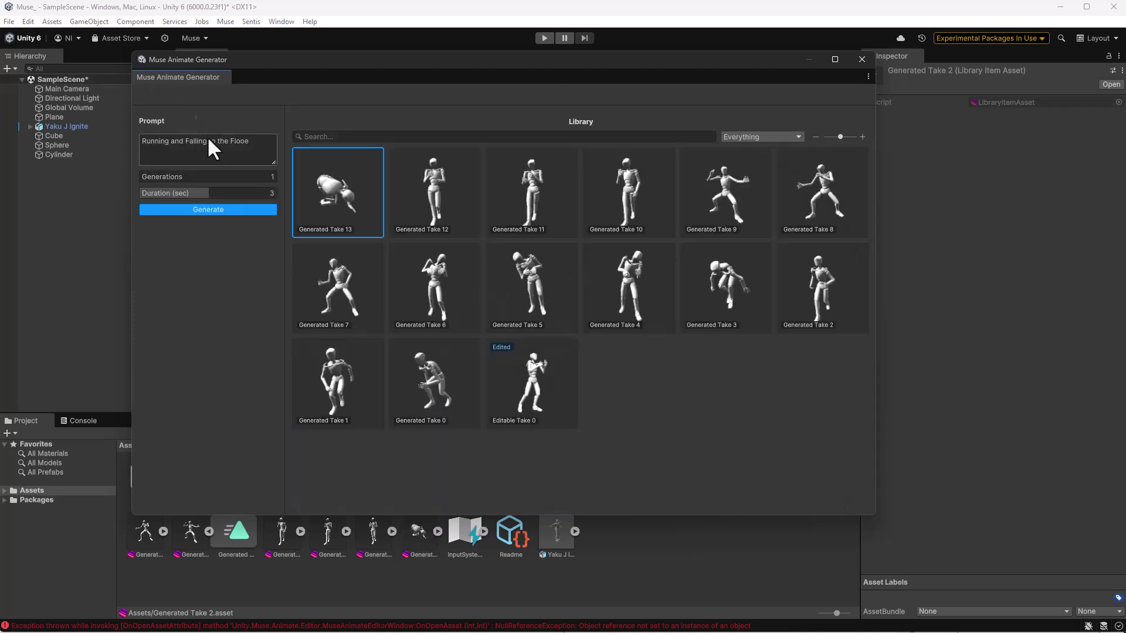
{"action": "triple_click", "coordinate": [261, 151]}
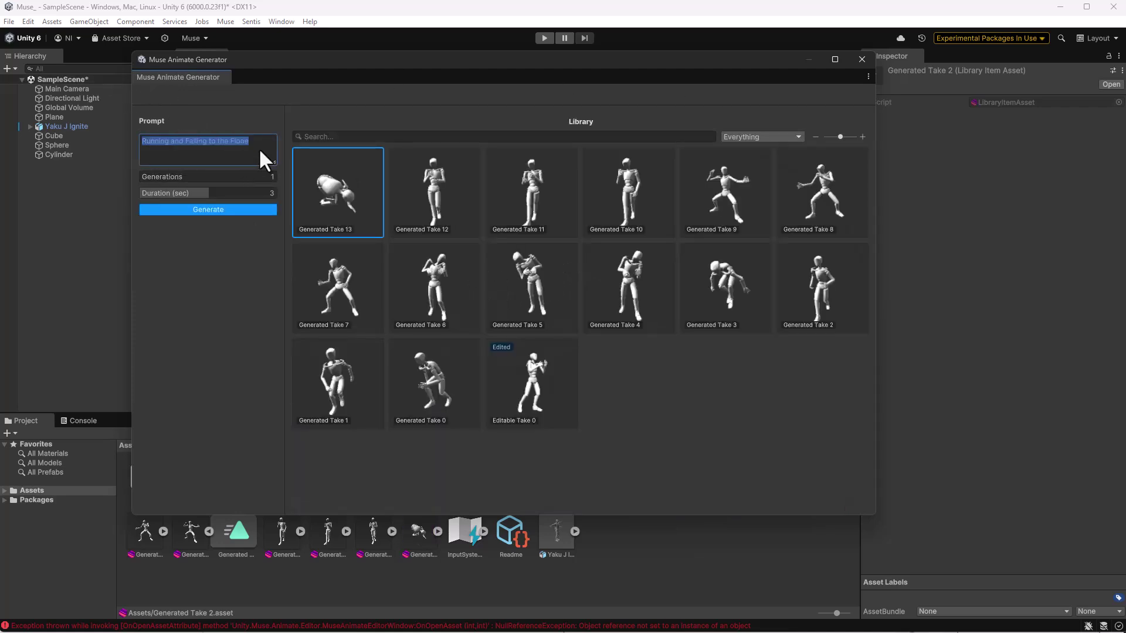
{"action": "type", "text": "Running and Jumping"}
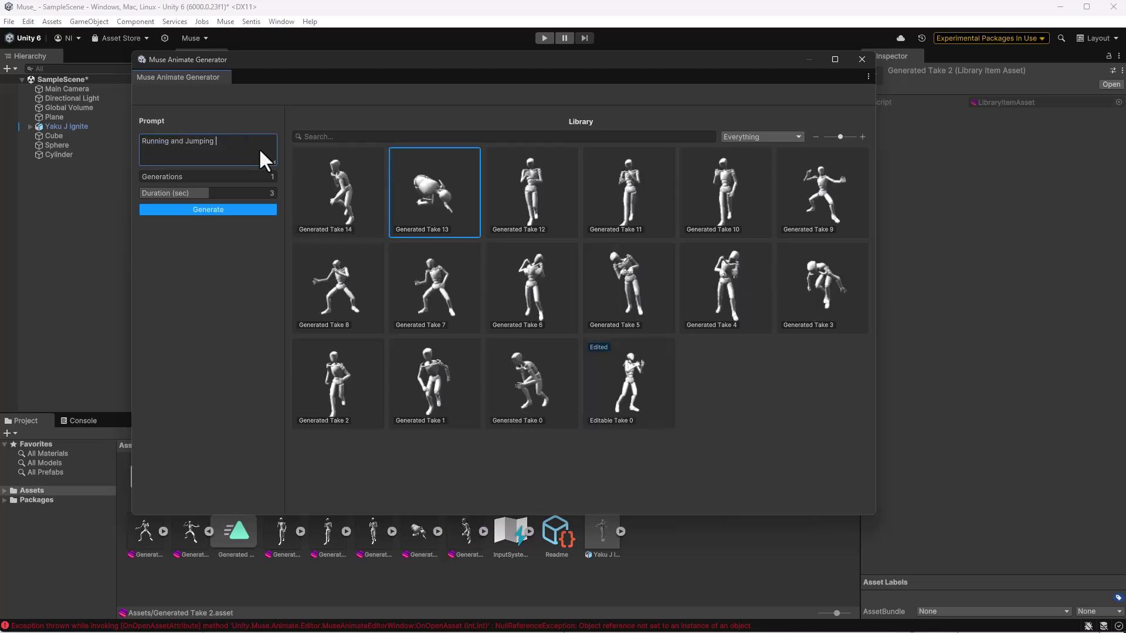
{"action": "double_click", "coordinate": [354, 193]}
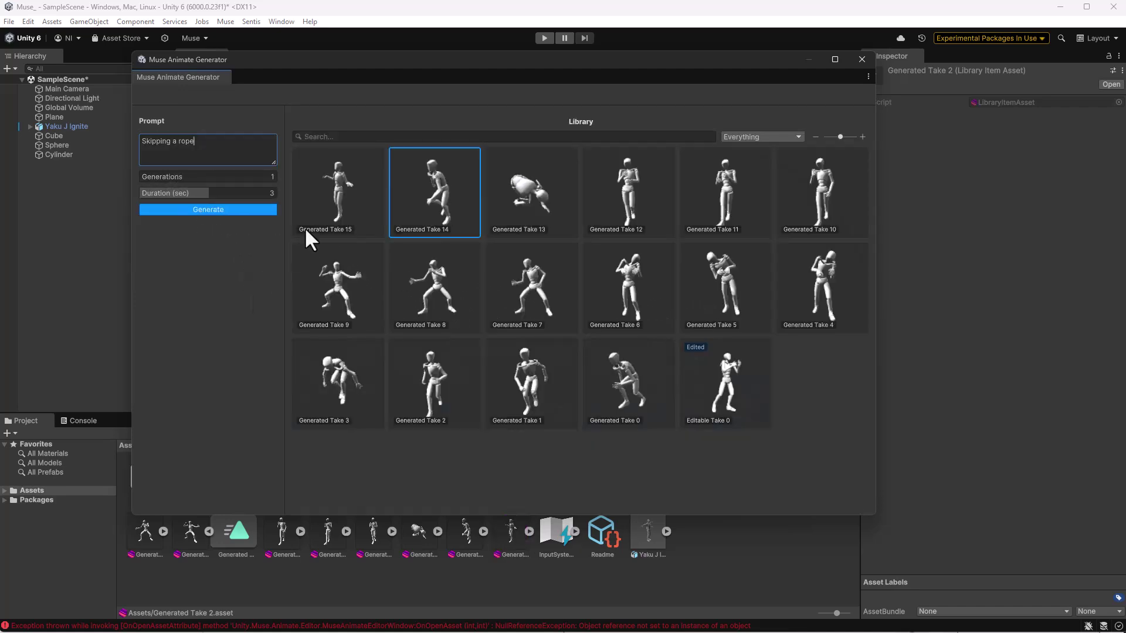
{"action": "double_click", "coordinate": [319, 199]}
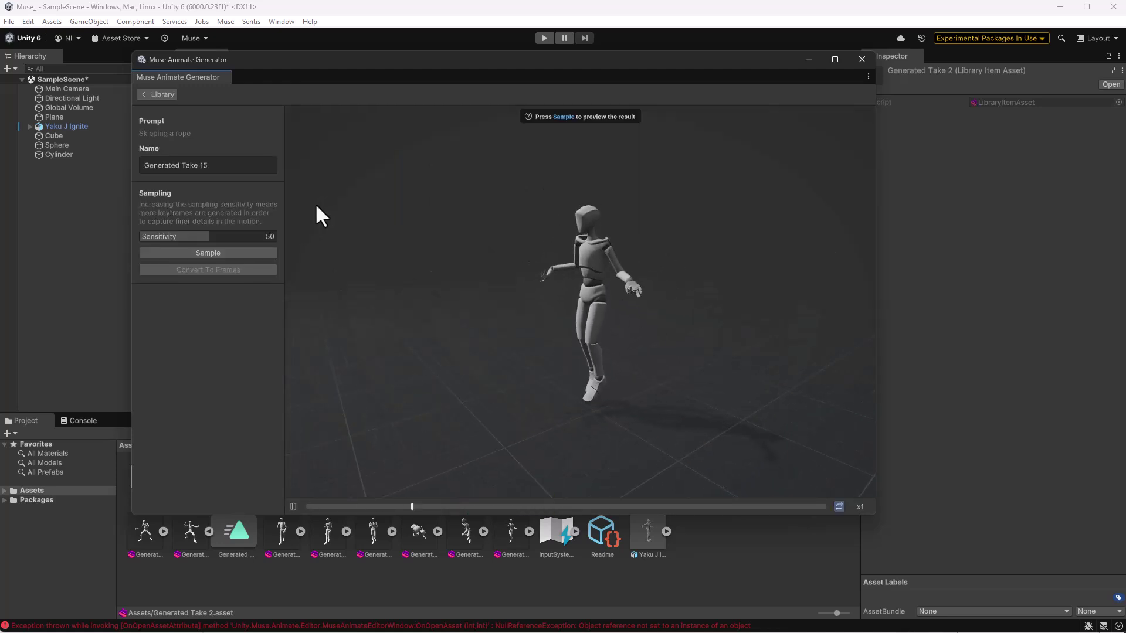
Sample Generated Take 15 at sensitivity 100 and convert it into editable keyframes.
{"action": "left_click_drag", "start_coordinate": [208, 236], "coordinate": [295, 234]}
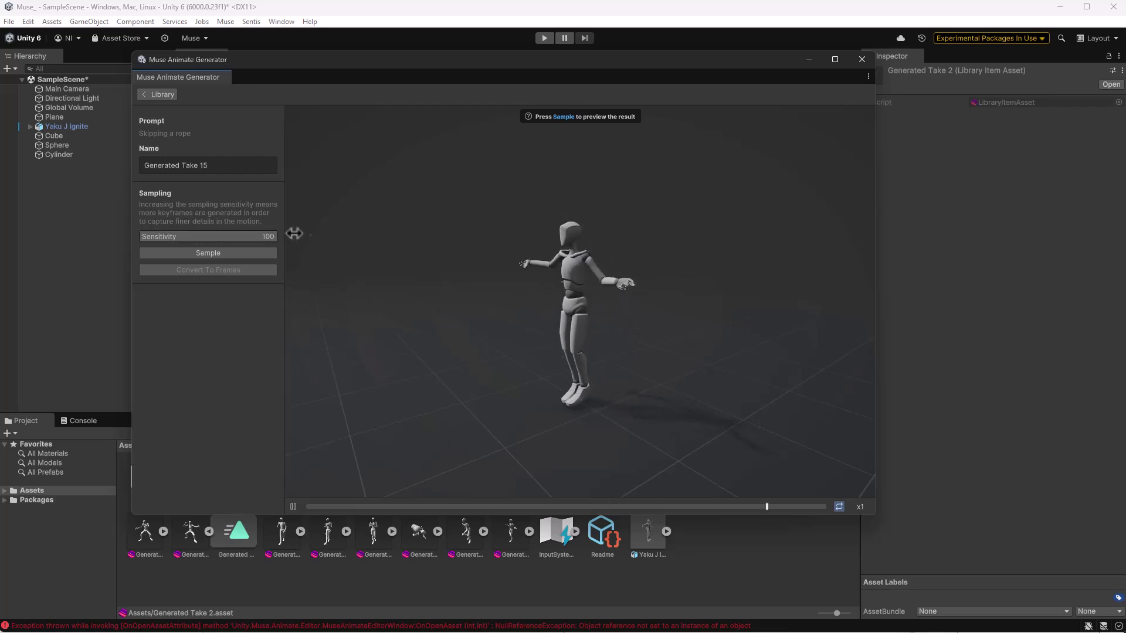
{"action": "left_click", "coordinate": [197, 253]}
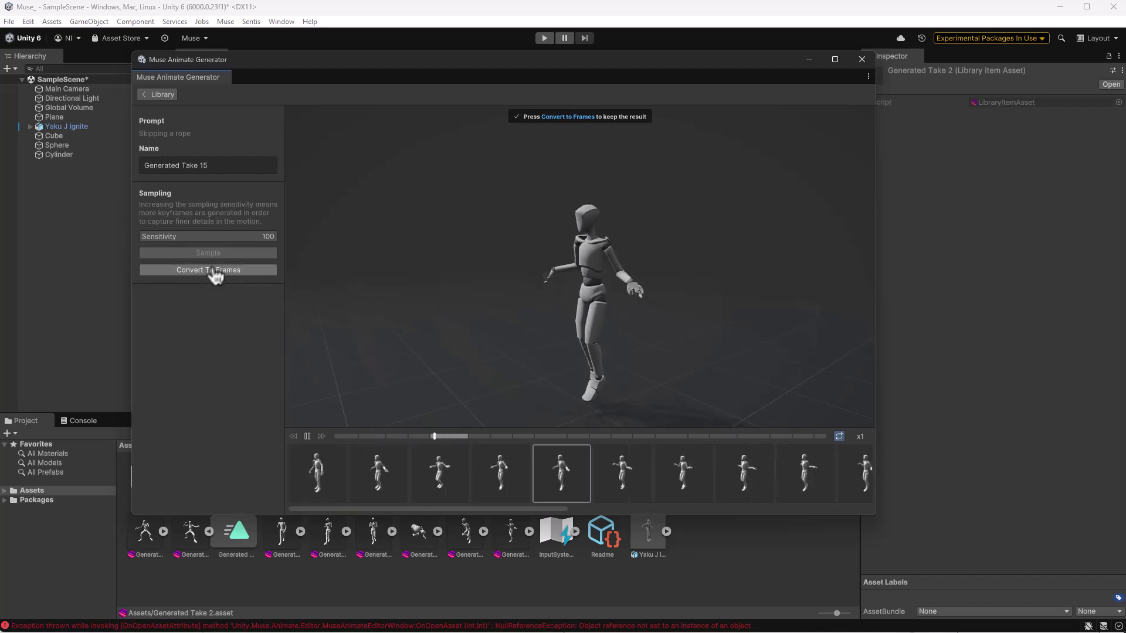
{"action": "left_click", "coordinate": [214, 270]}
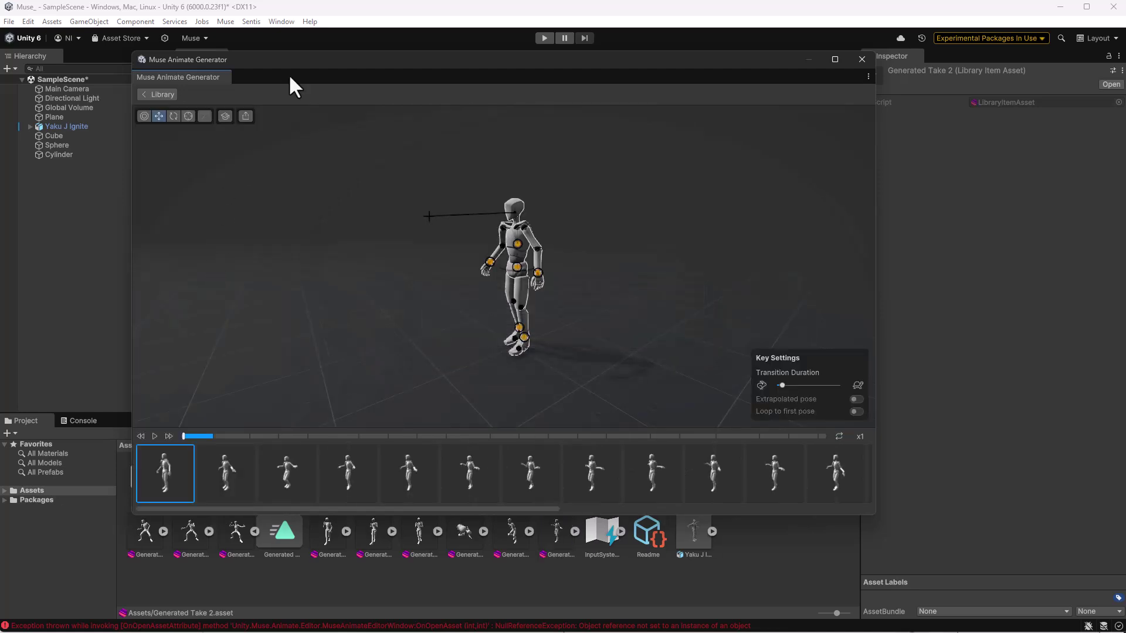
Open a new Muse Texture Generator and generate textures from the prompt 'Concrete wall'.
{"action": "left_click", "coordinate": [233, 21]}
{"action": "mouse_move", "coordinate": [246, 23]}
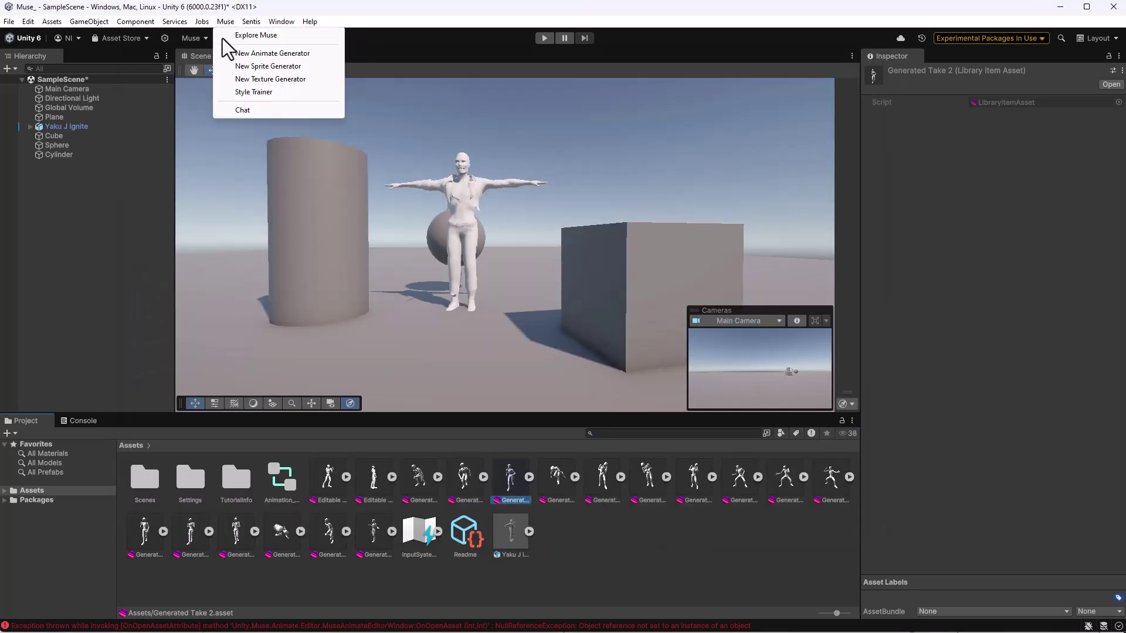
{"action": "left_click", "coordinate": [276, 80]}
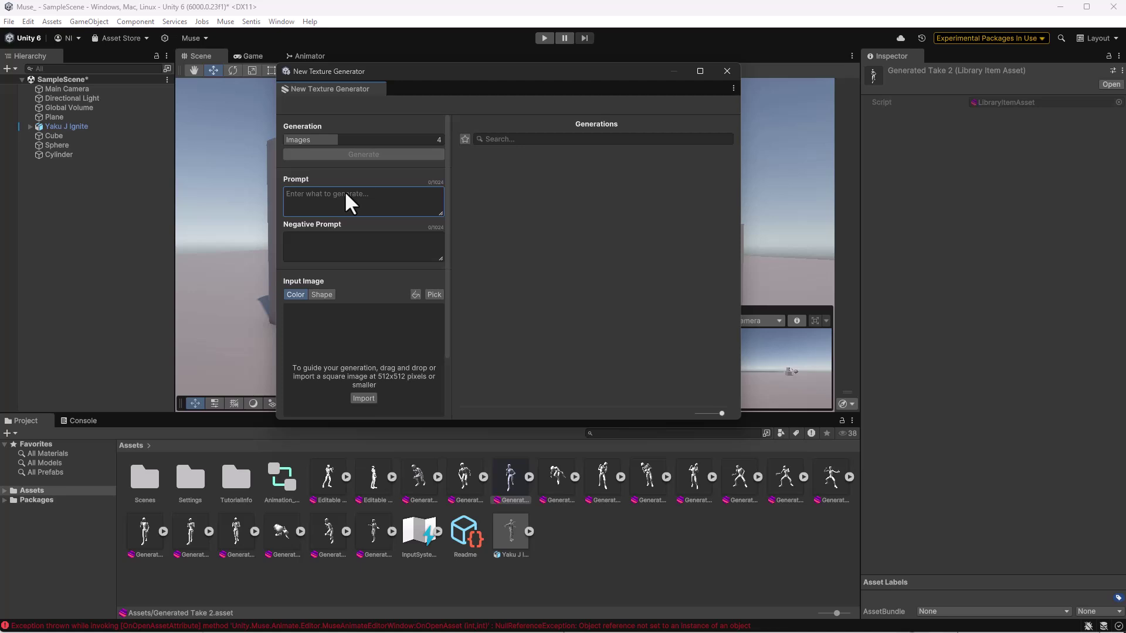
{"action": "type", "text": "Concrete wall"}
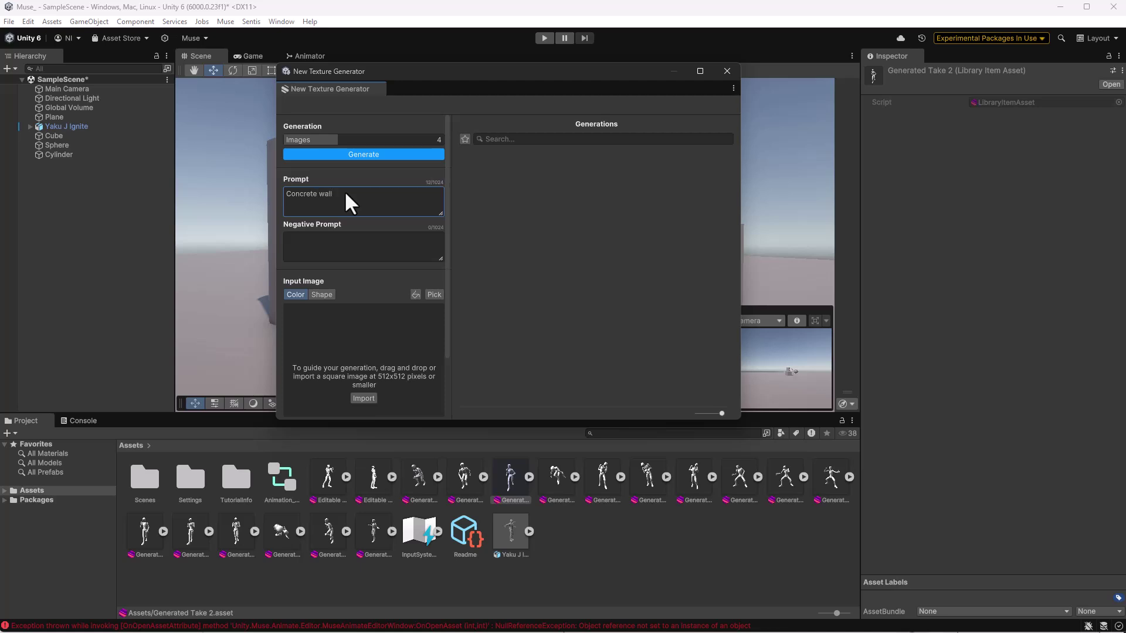
{"action": "scroll", "coordinate": [349, 360], "scroll_direction": "down", "scroll_amount": 2}
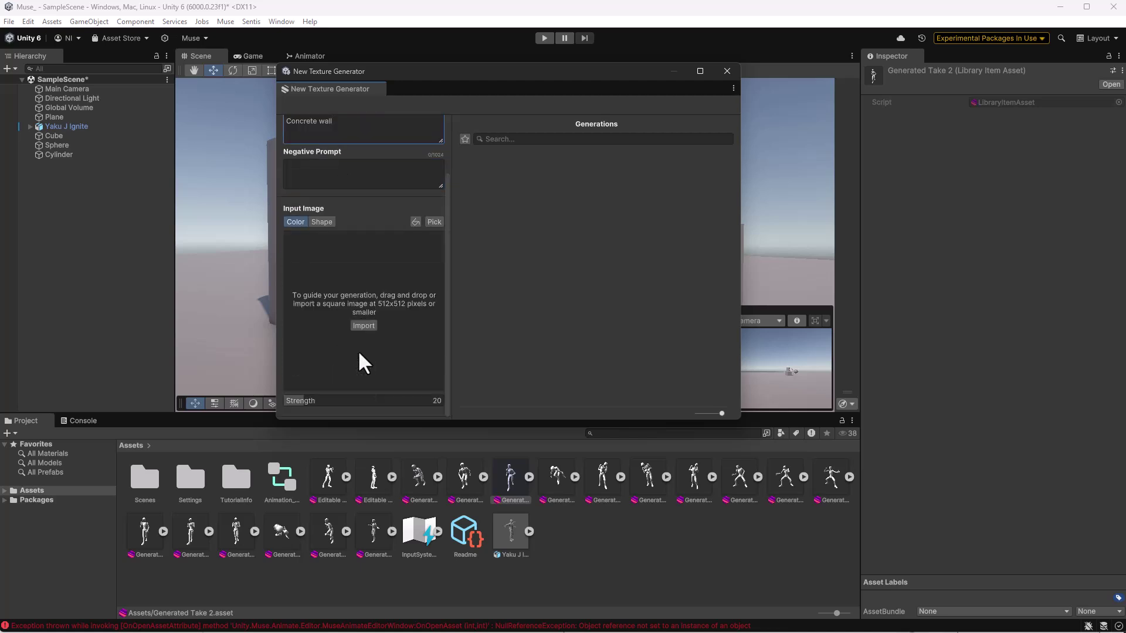
{"action": "scroll", "coordinate": [357, 350], "scroll_direction": "up", "scroll_amount": 2}
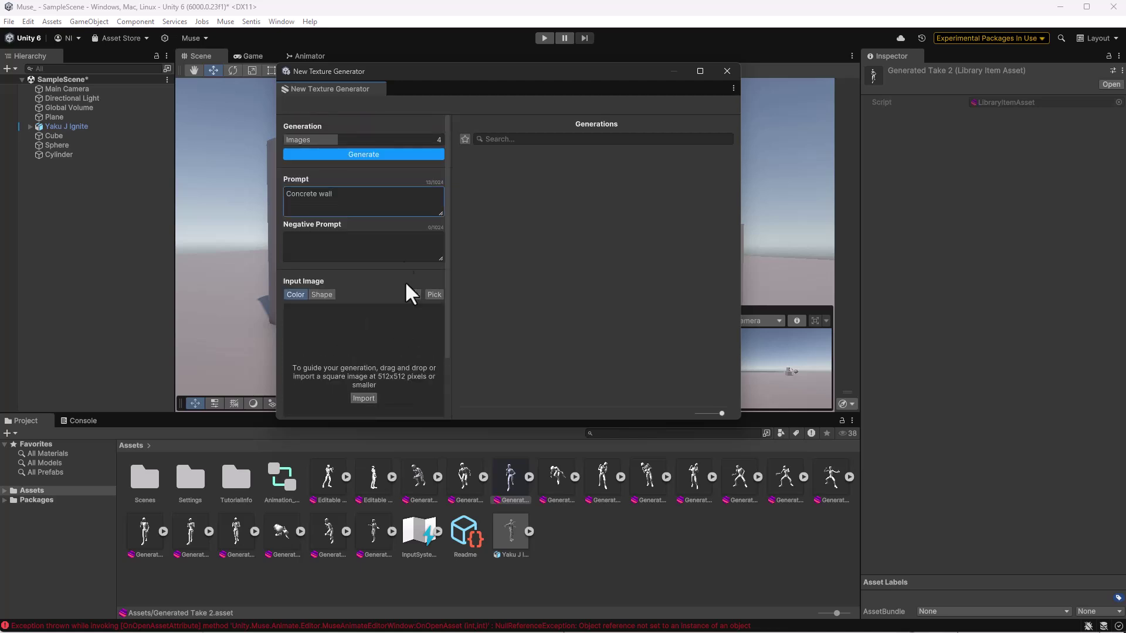
{"action": "left_click", "coordinate": [368, 155]}
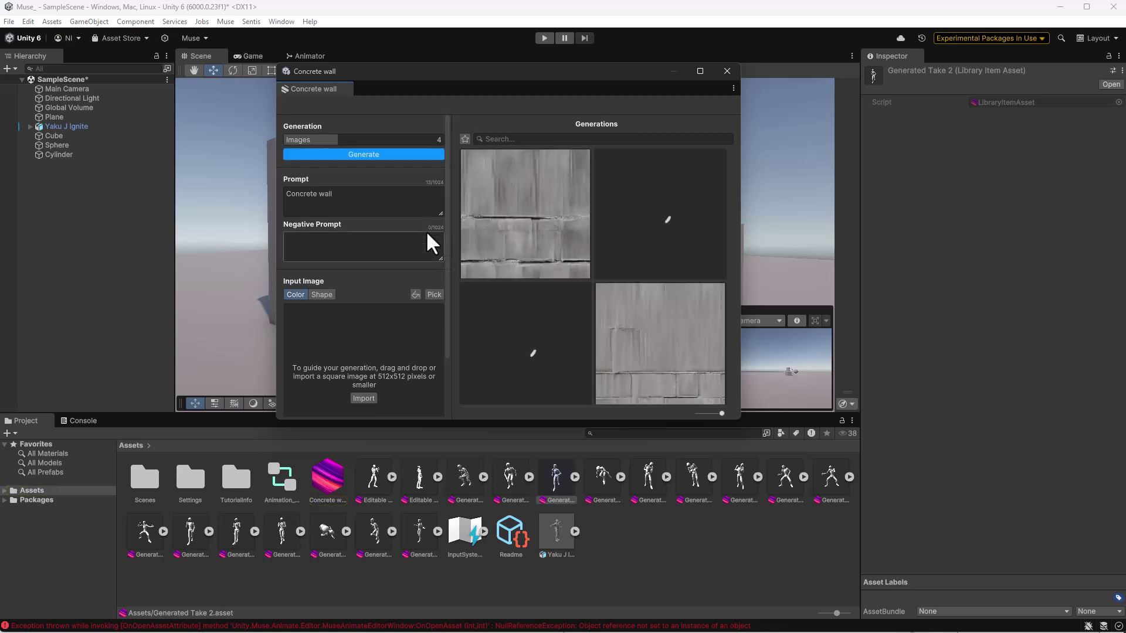
Replace the prompt with a red brick description and generate brick textures.
{"action": "left_click", "coordinate": [364, 201]}
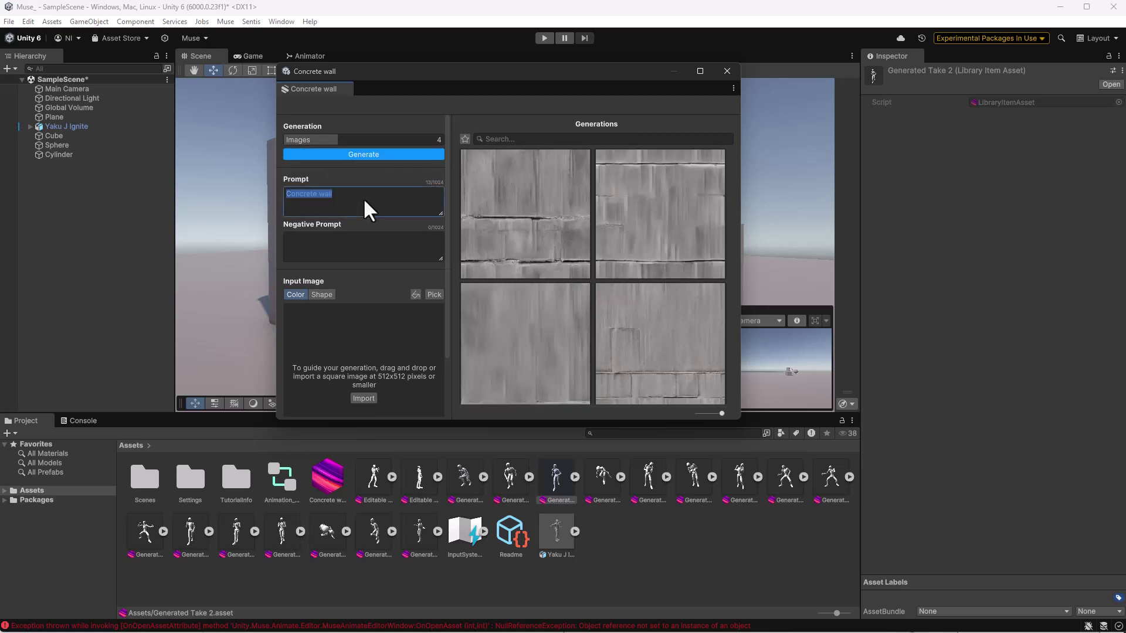
{"action": "type", "text": "Brick Wall"}
{"action": "type", "text": "with re"}
{"action": "key", "text": "ctrl+a"}
{"action": "type", "text": "Red br"}
{"action": "key", "text": "Return"}
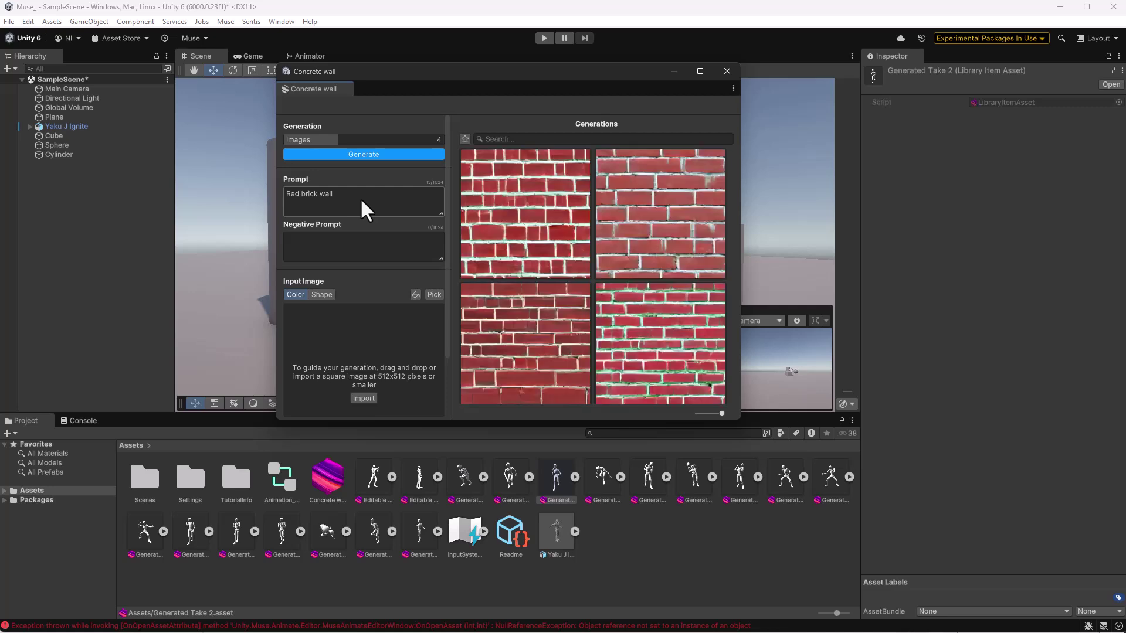
Mask a blemish on a brick texture, generate refinements and enlarge the fourth one.
{"action": "double_click", "coordinate": [666, 220]}
{"action": "left_click_drag", "start_coordinate": [716, 435], "coordinate": [707, 427]}
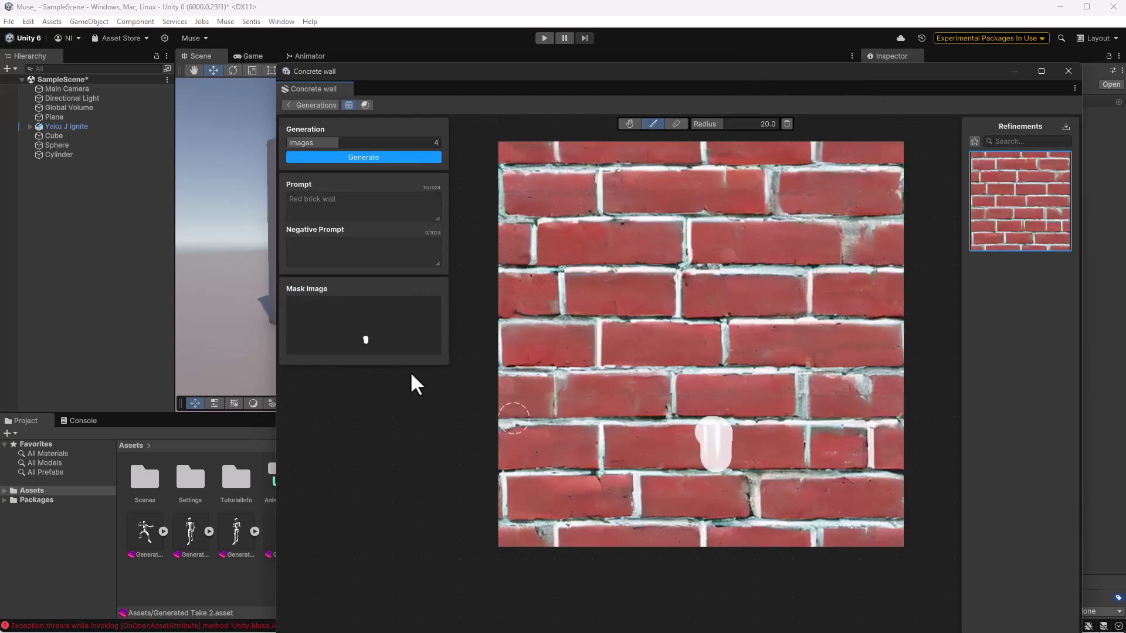
{"action": "left_click", "coordinate": [386, 157]}
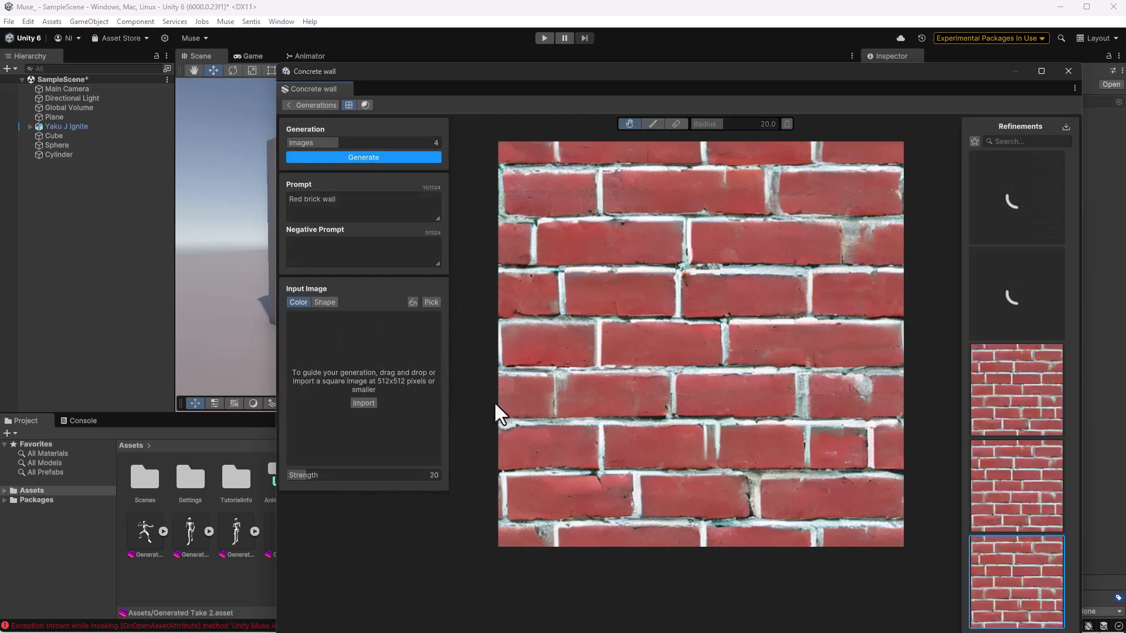
{"action": "left_click", "coordinate": [1026, 499]}
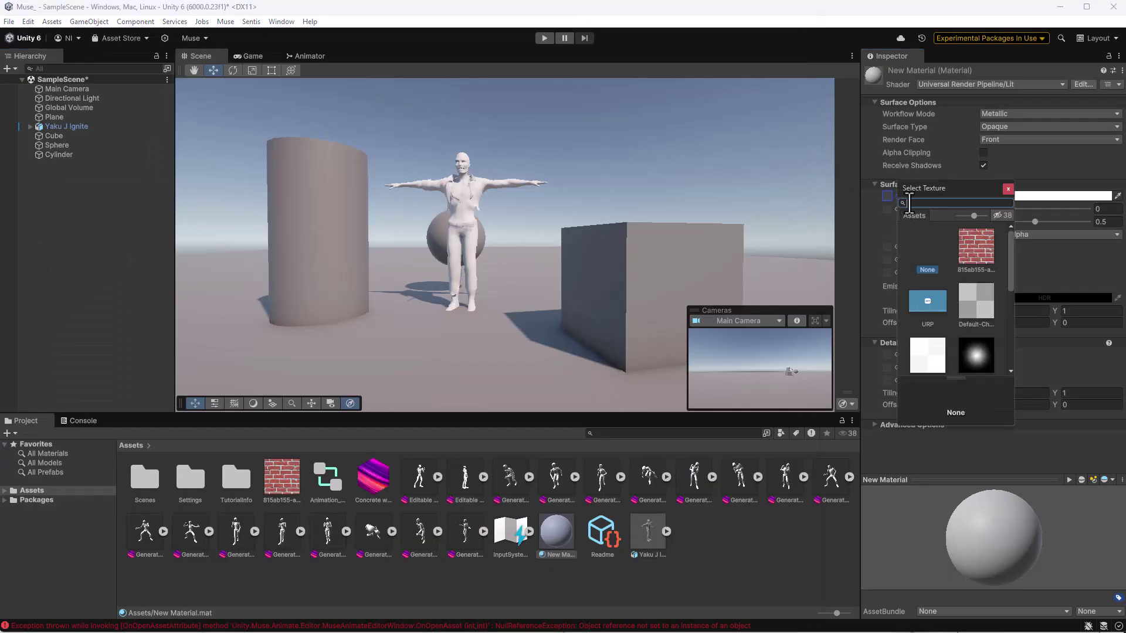
Assign the brick texture to New Material and apply the material to the cube.
{"action": "left_click", "coordinate": [987, 257]}
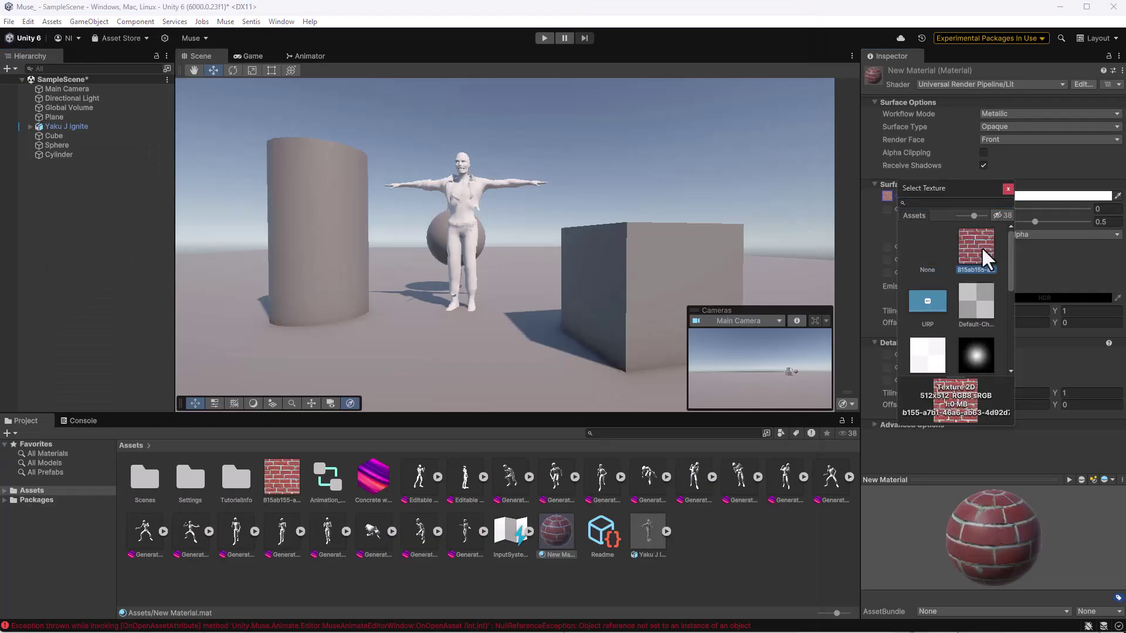
{"action": "double_click", "coordinate": [980, 246]}
{"action": "left_click_drag", "start_coordinate": [557, 531], "coordinate": [613, 358]}
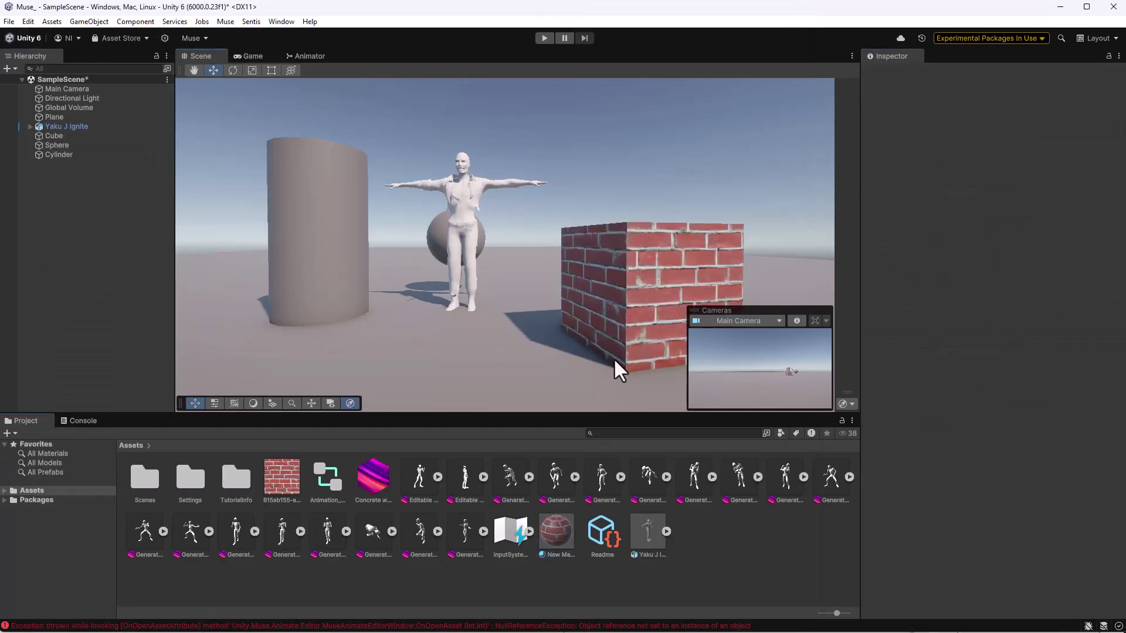
{"action": "mouse_move", "coordinate": [614, 361]}
{"action": "right_mouse_down"}
{"action": "mouse_move", "coordinate": [633, 359]}
{"action": "mouse_move", "coordinate": [563, 359]}
{"action": "right_mouse_up"}
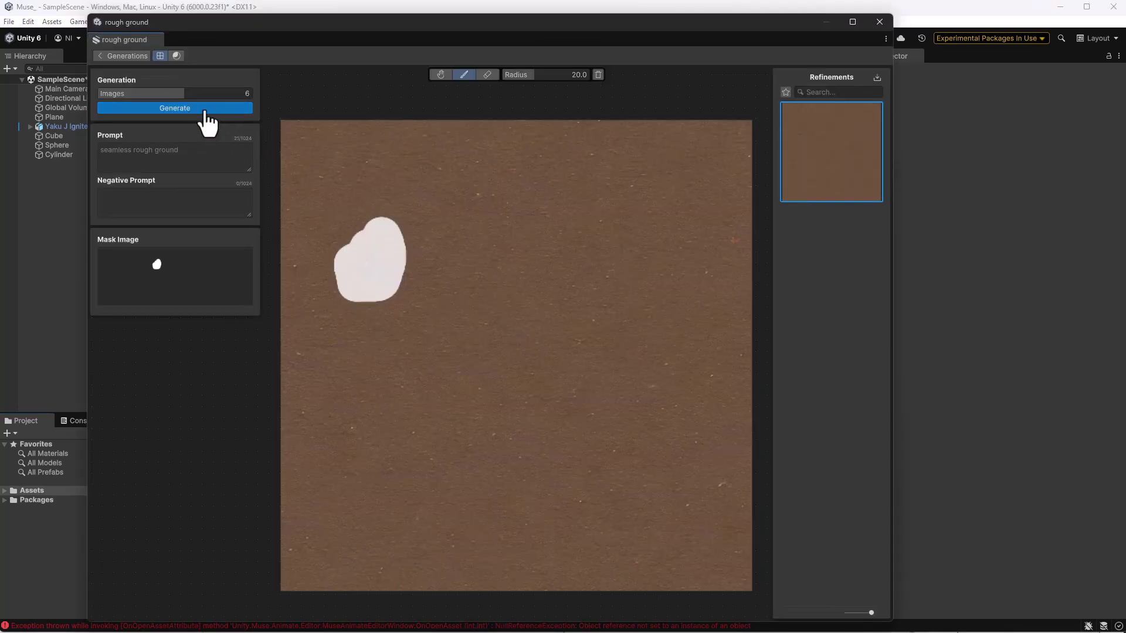
Generate more rough ground variations and view the last refinement as a PBR material on a sphere.
{"action": "left_click", "coordinate": [374, 277]}
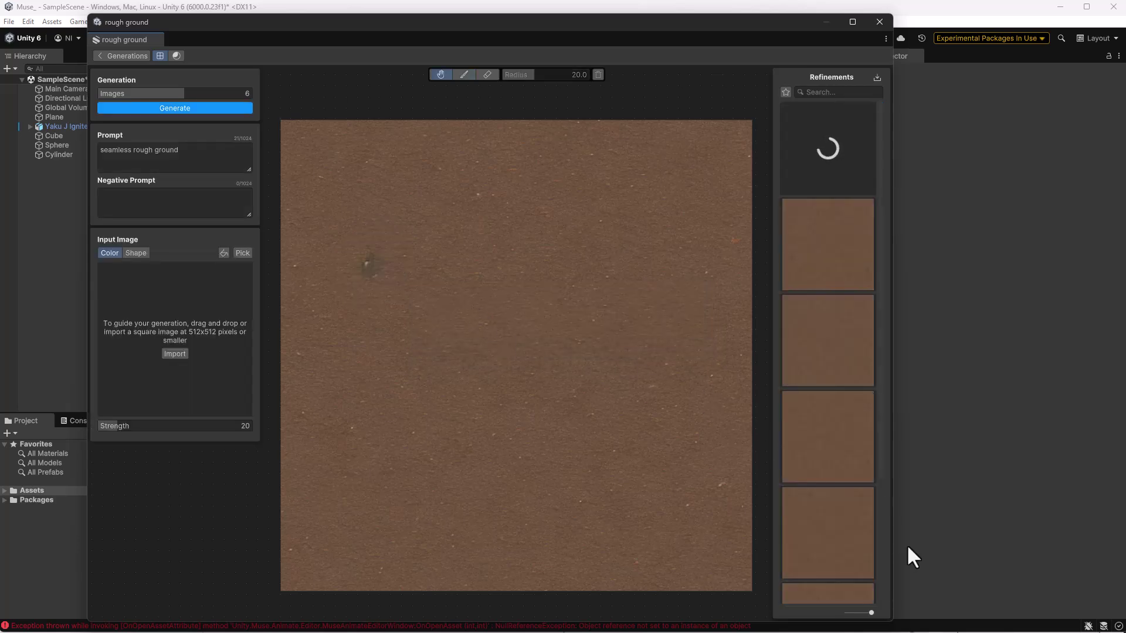
{"action": "left_click", "coordinate": [842, 536]}
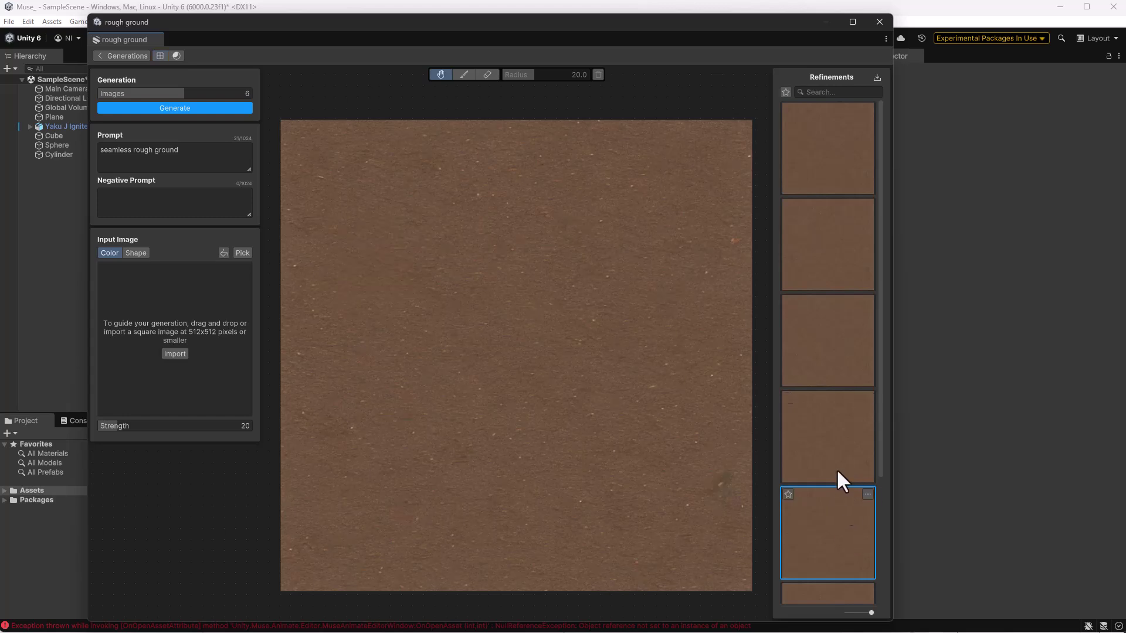
{"action": "left_click", "coordinate": [866, 496]}
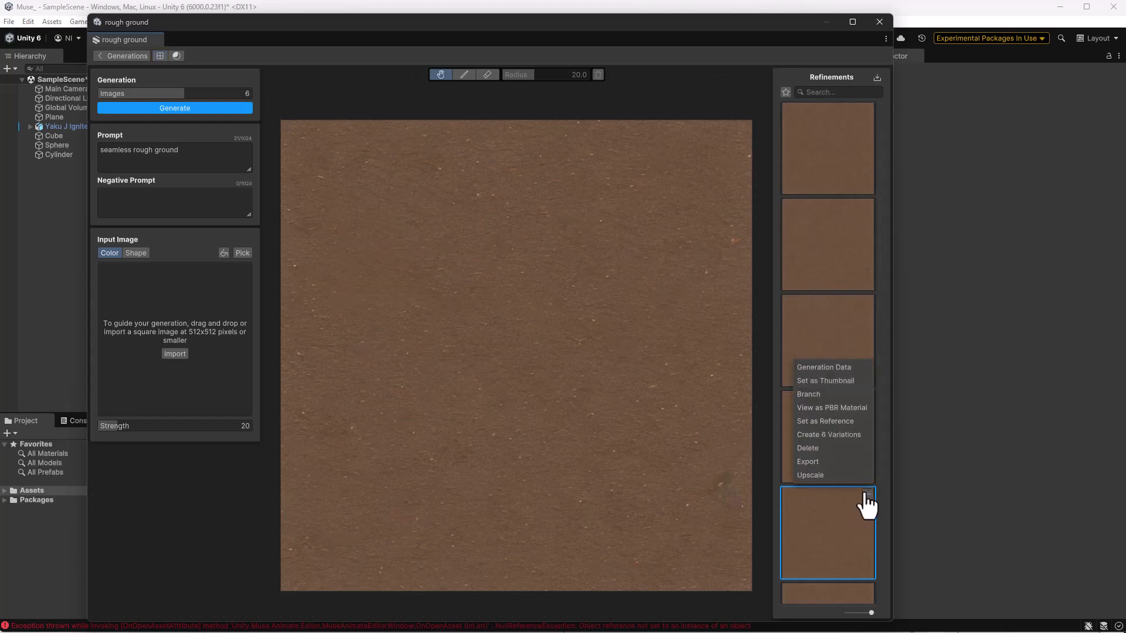
{"action": "left_click", "coordinate": [847, 408]}
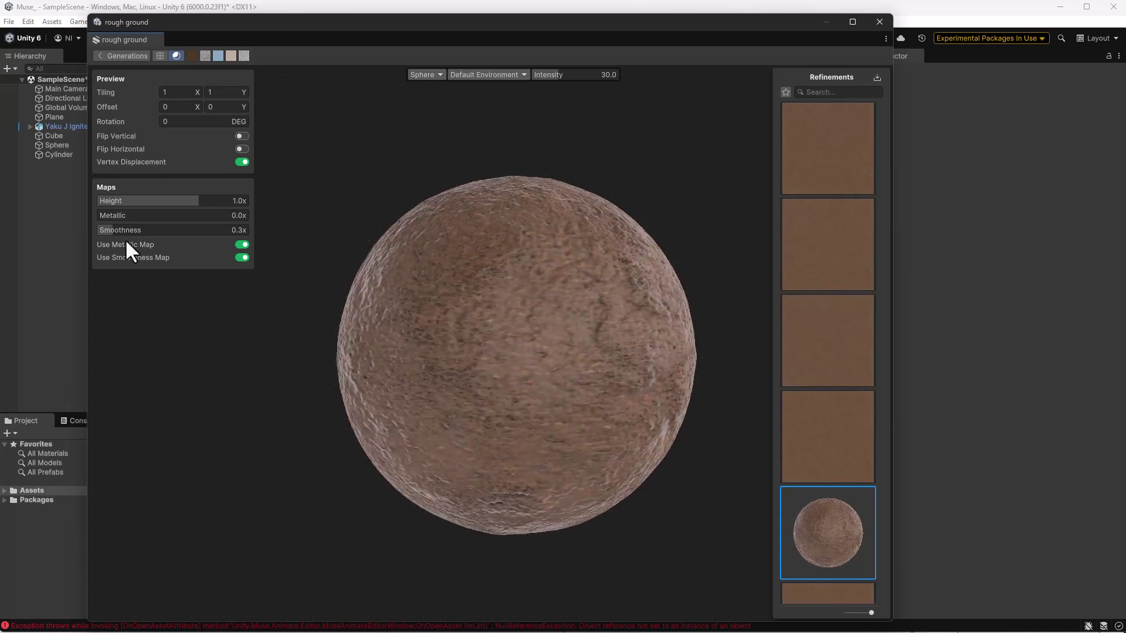
Set the material to Height -0.7x, Metallic 2.6x, Smoothness 0.5x and inspect each map.
{"action": "left_click_drag", "start_coordinate": [126, 215], "coordinate": [157, 199]}
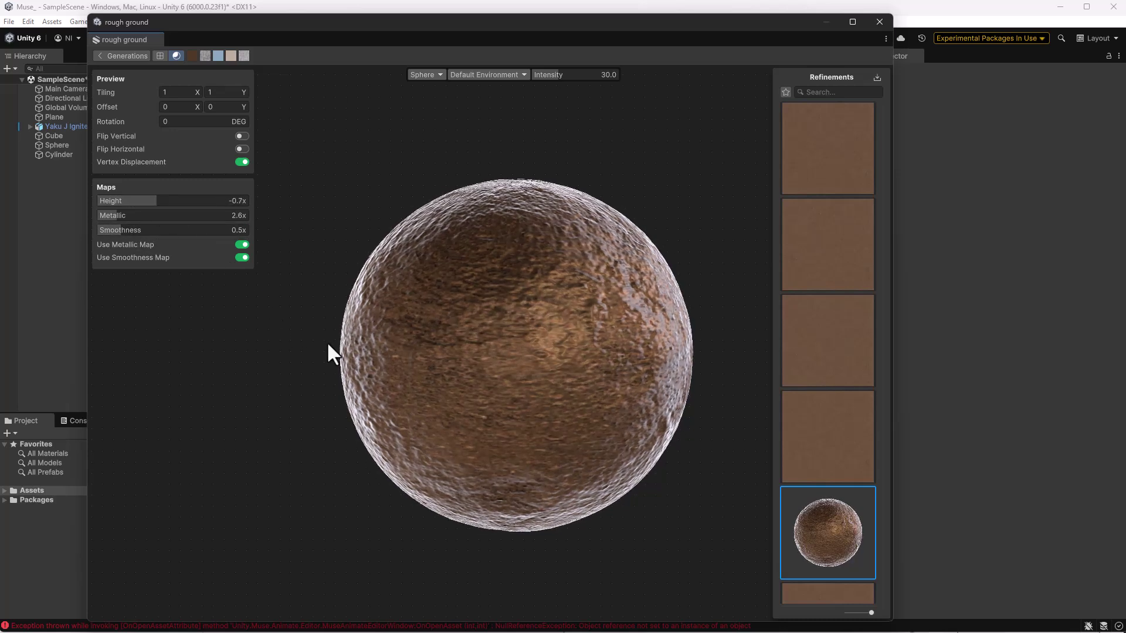
{"action": "left_click", "coordinate": [192, 56]}
{"action": "left_click", "coordinate": [205, 55]}
{"action": "left_click", "coordinate": [230, 55]}
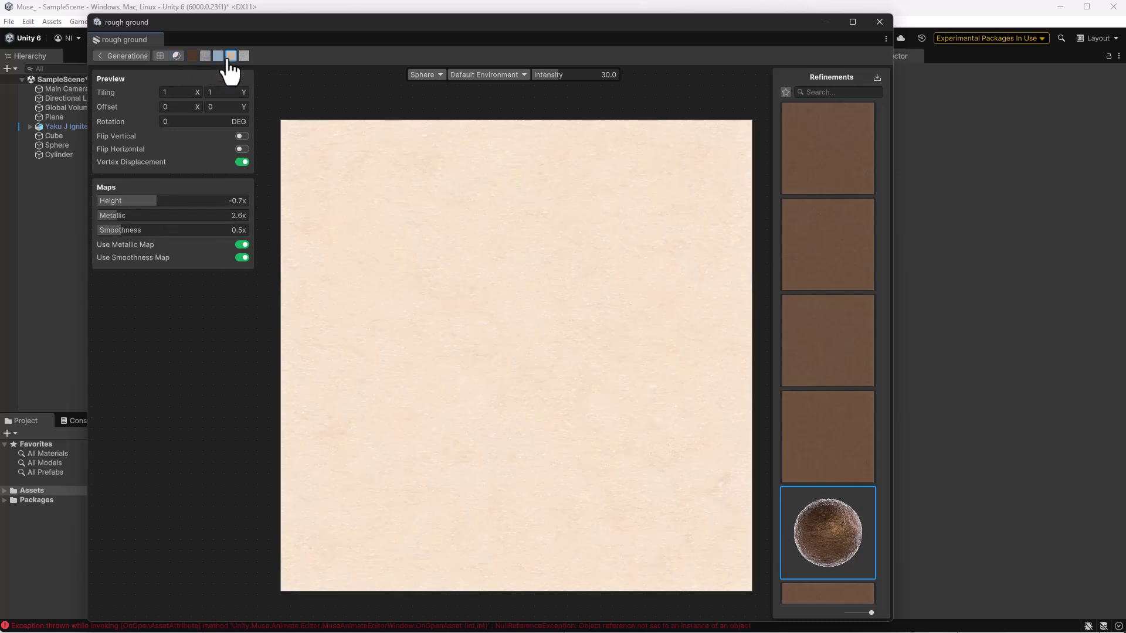
{"action": "left_click", "coordinate": [217, 56]}
{"action": "left_click", "coordinate": [204, 56]}
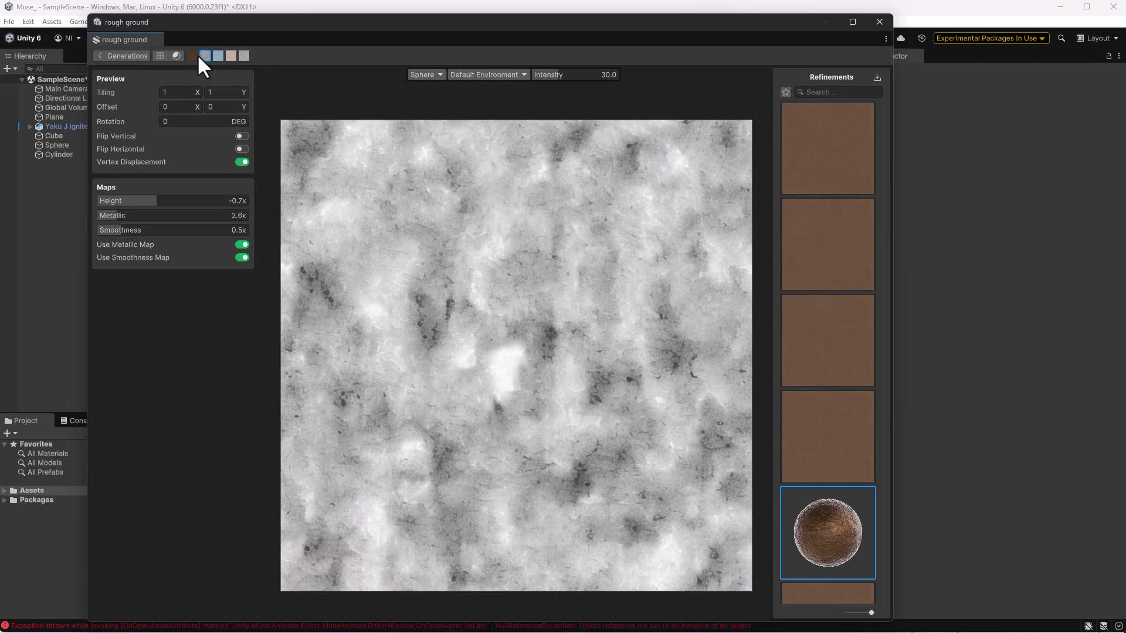
{"action": "left_click", "coordinate": [176, 56]}
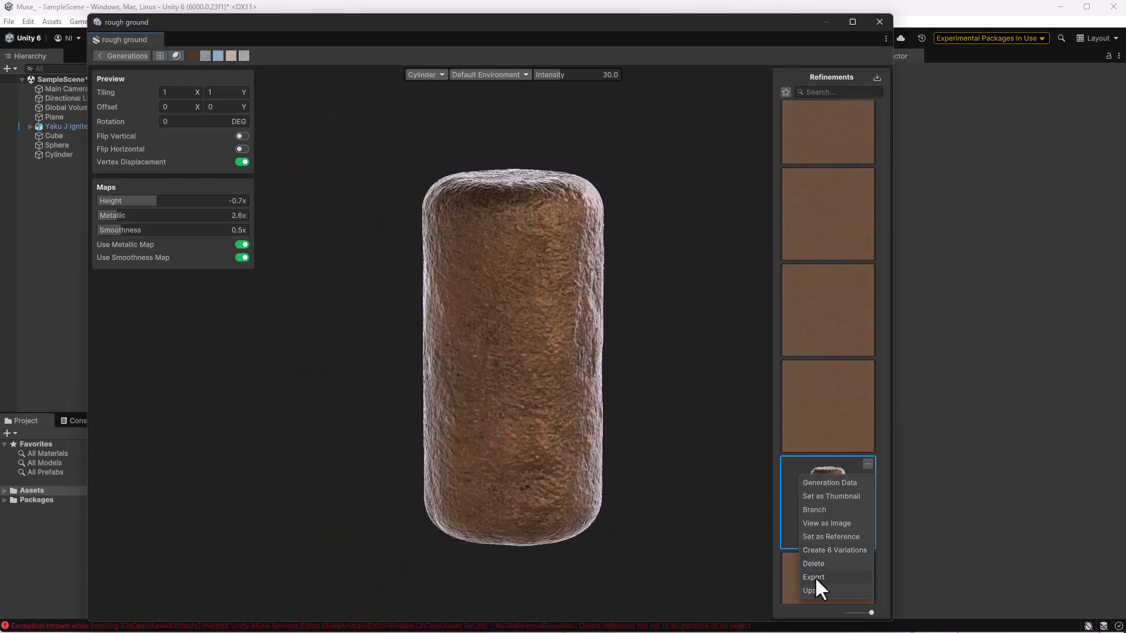
Export the material as a .mat file named SeamlessRoughGround.
{"action": "left_click", "coordinate": [816, 578]}
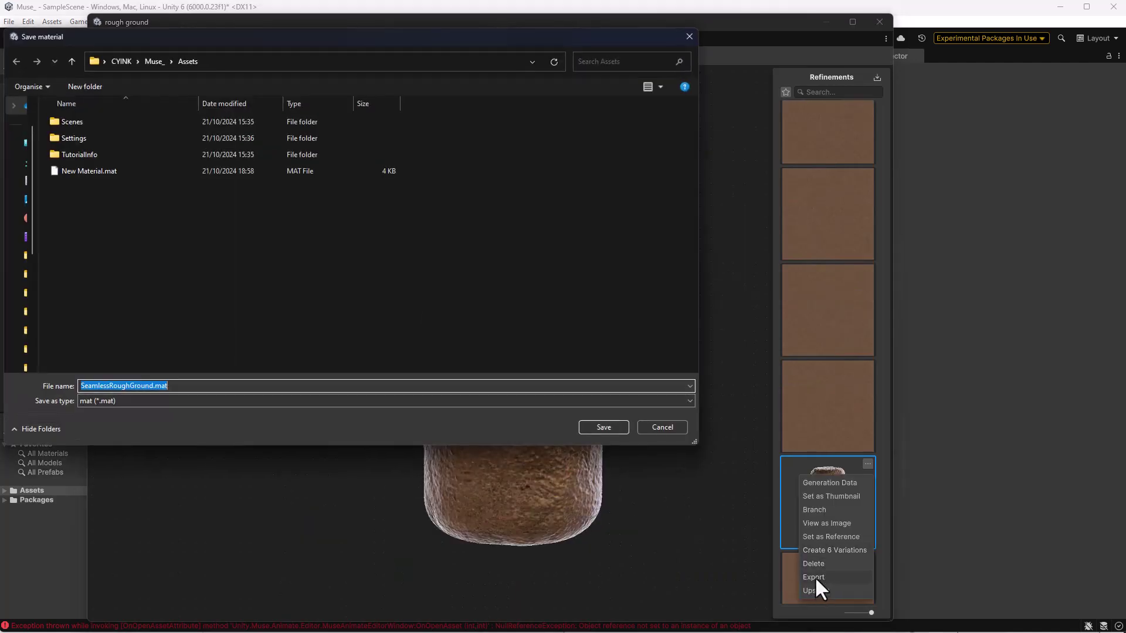
{"action": "left_click", "coordinate": [321, 401]}
{"action": "left_click", "coordinate": [320, 400]}
Save SeamlessRoughGround.mat, close the texture window and select the material asset.
{"action": "key", "text": "Return"}
{"action": "left_click", "coordinate": [879, 22]}
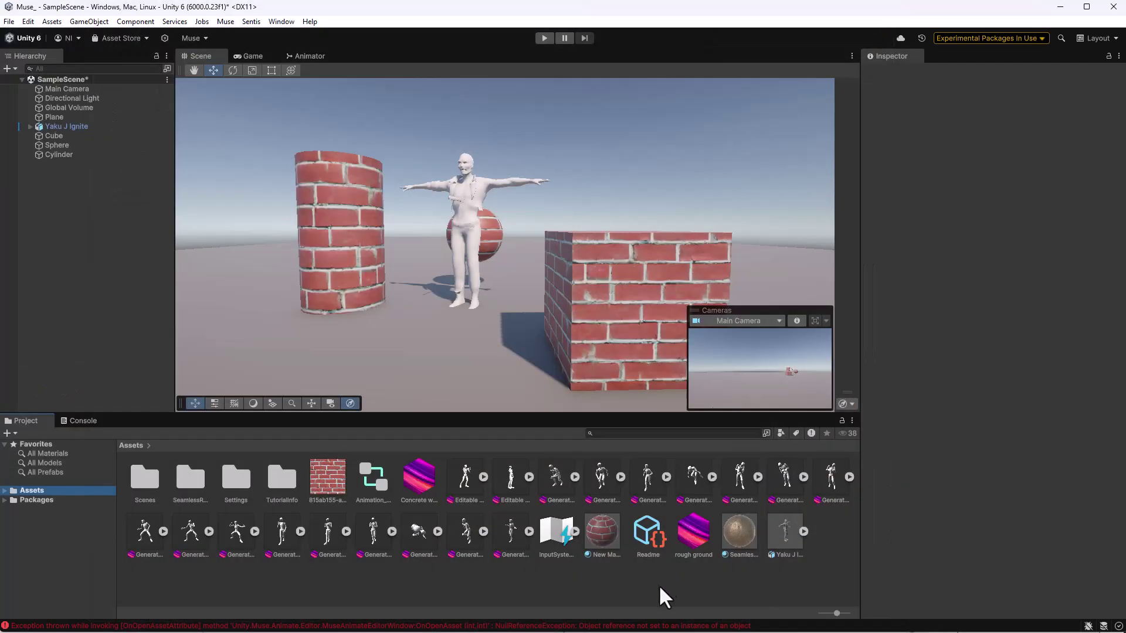
{"action": "left_click", "coordinate": [735, 551]}
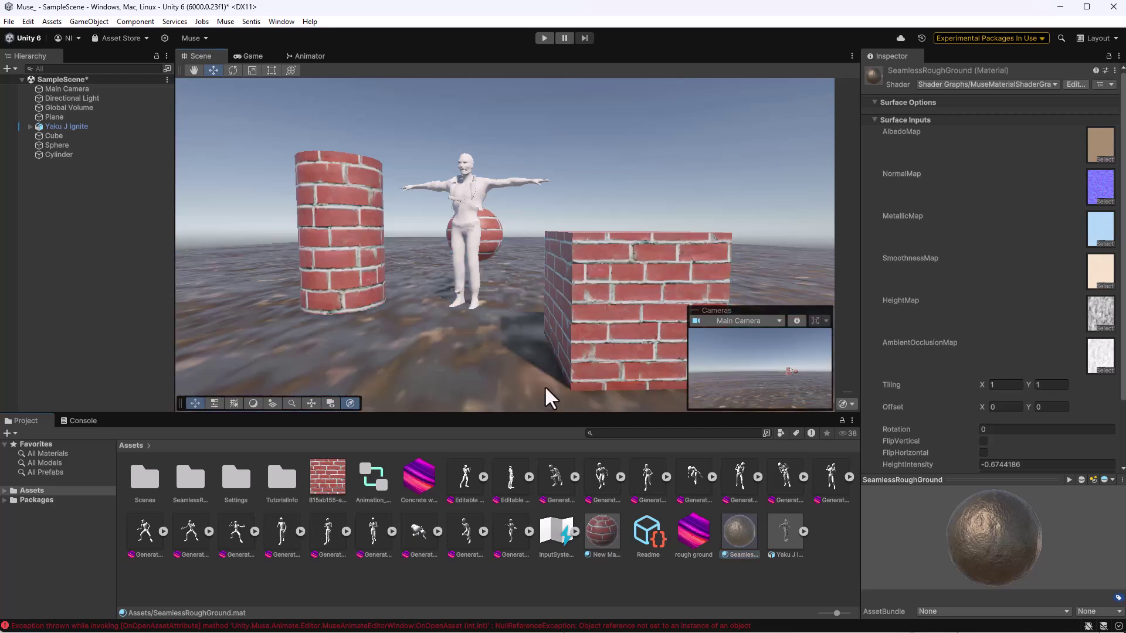
Set the SeamlessRoughGround material's Tiling to X 10 and Y 10.
{"action": "left_click", "coordinate": [996, 384]}
{"action": "type", "text": "110"}
{"action": "left_click", "coordinate": [1049, 385]}
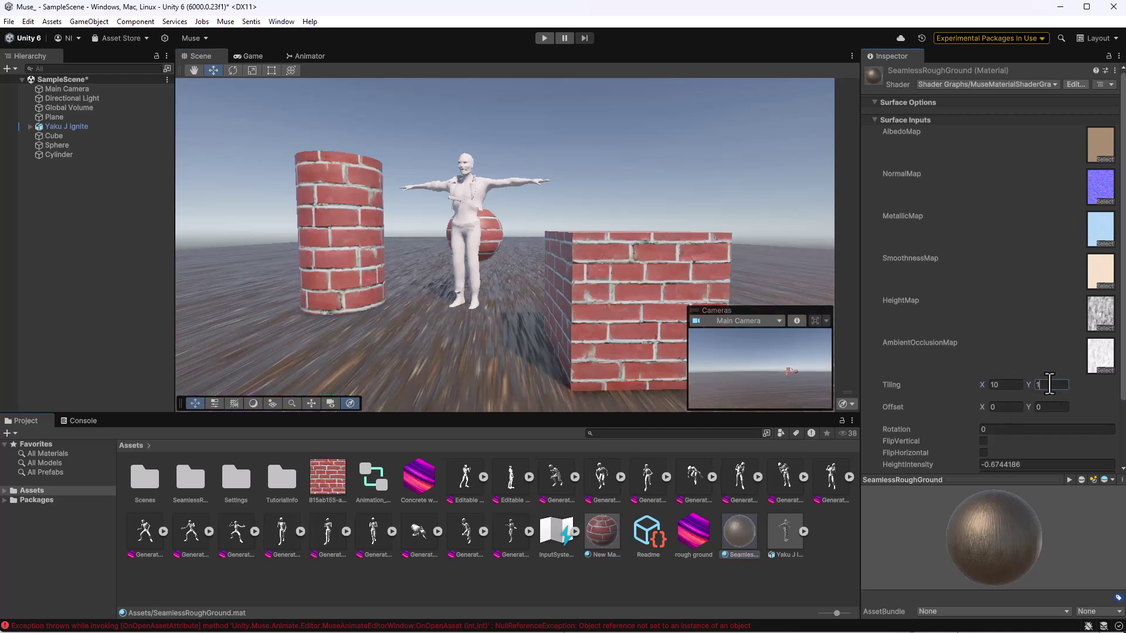
{"action": "type", "text": "0"}
{"action": "key", "text": "Return"}
{"action": "scroll", "coordinate": [490, 296], "scroll_direction": "down", "scroll_amount": 3}
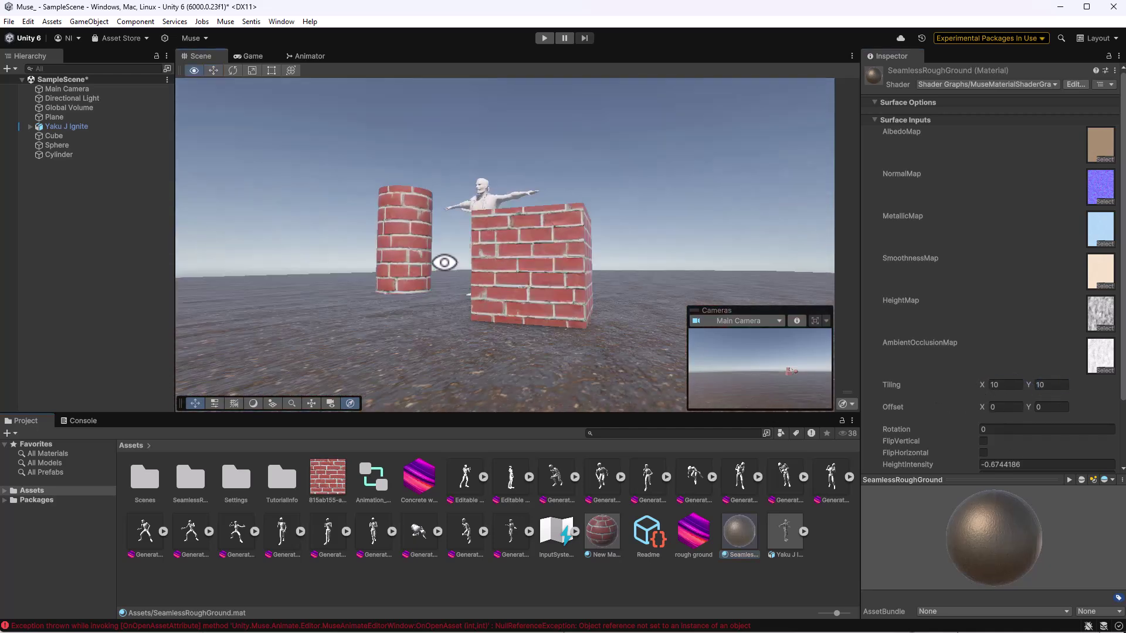
{"action": "scroll", "coordinate": [445, 259], "scroll_direction": "up", "scroll_amount": 5}
{"action": "scroll", "coordinate": [1015, 338], "scroll_direction": "down", "scroll_amount": 3}
{"action": "scroll", "coordinate": [1015, 338], "scroll_direction": "up", "scroll_amount": 3}
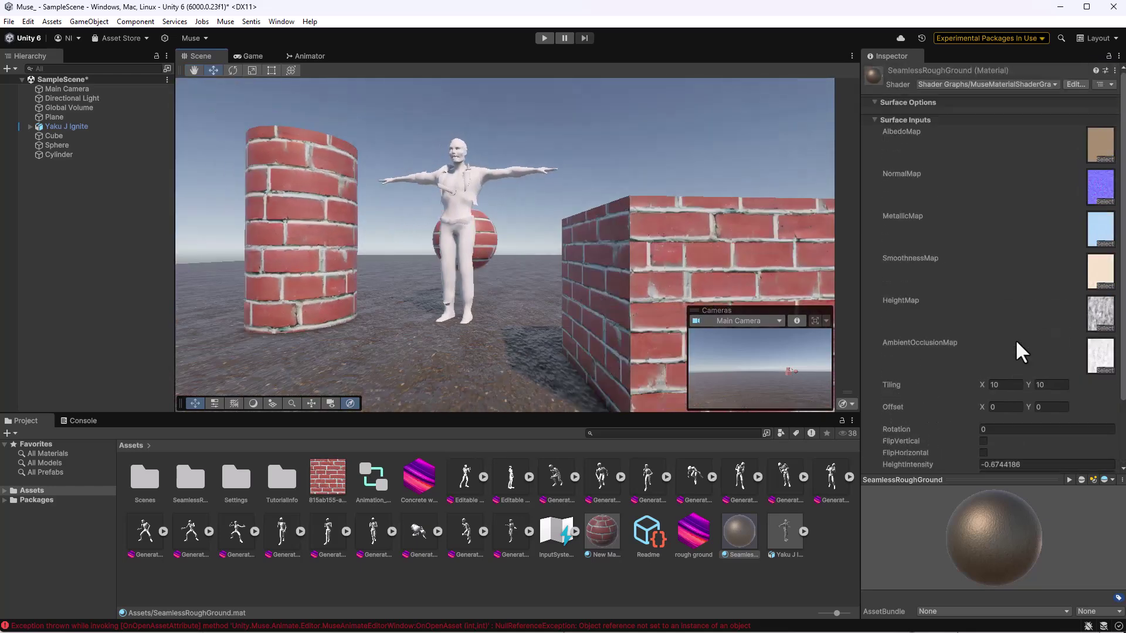
{"action": "scroll", "coordinate": [912, 290], "scroll_direction": "down", "scroll_amount": 2}
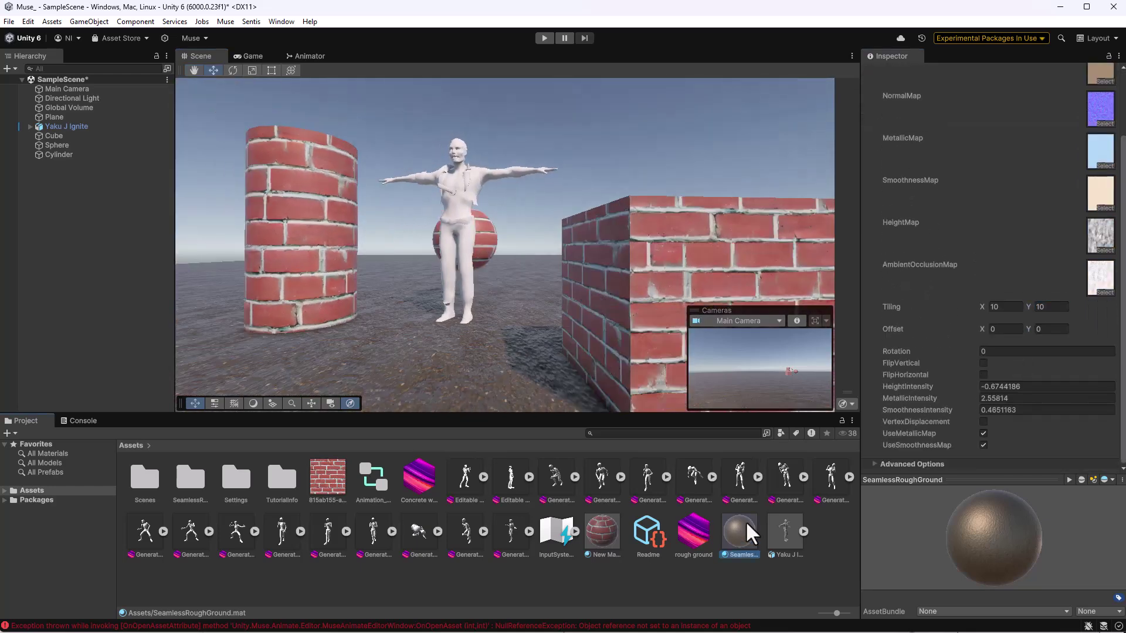
Lower the ground material's MetallicIntensity to about 2.26 and SmoothnessIntensity to about 0.65.
{"action": "mouse_move", "coordinate": [938, 398]}
{"action": "left_mouse_down"}
{"action": "mouse_move", "coordinate": [921, 399]}
{"action": "mouse_move", "coordinate": [952, 391]}
{"action": "mouse_move", "coordinate": [923, 409]}
{"action": "left_mouse_up"}
{"action": "mouse_move", "coordinate": [513, 264]}
{"action": "left_mouse_down", "text": "alt"}
{"action": "mouse_move", "coordinate": [130, 325]}
{"action": "mouse_move", "coordinate": [407, 301]}
{"action": "mouse_move", "coordinate": [573, 244]}
{"action": "mouse_move", "coordinate": [608, 276]}
{"action": "mouse_move", "coordinate": [530, 267]}
{"action": "left_mouse_up", "text": "alt"}
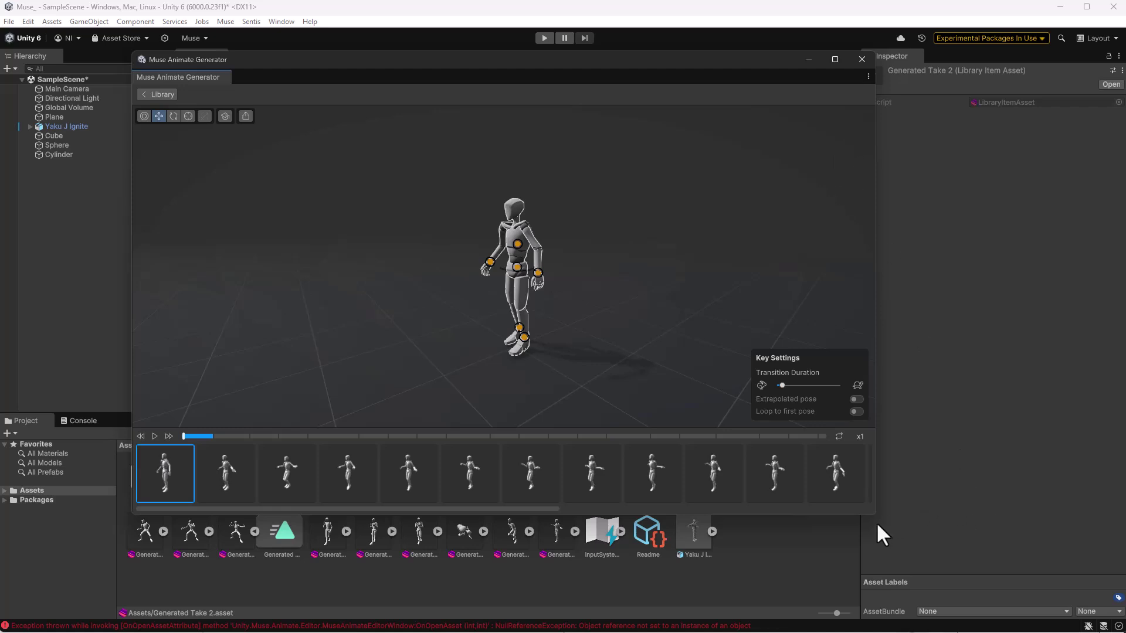
{"action": "left_click_drag", "start_coordinate": [874, 518], "coordinate": [1086, 605]}
In Generated Take 2, aim the mannequin's head at a new look-at point and move to the second key.
{"action": "scroll", "coordinate": [678, 265], "scroll_direction": "up", "scroll_amount": 3}
{"action": "scroll", "coordinate": [678, 265], "scroll_direction": "down", "scroll_amount": 1}
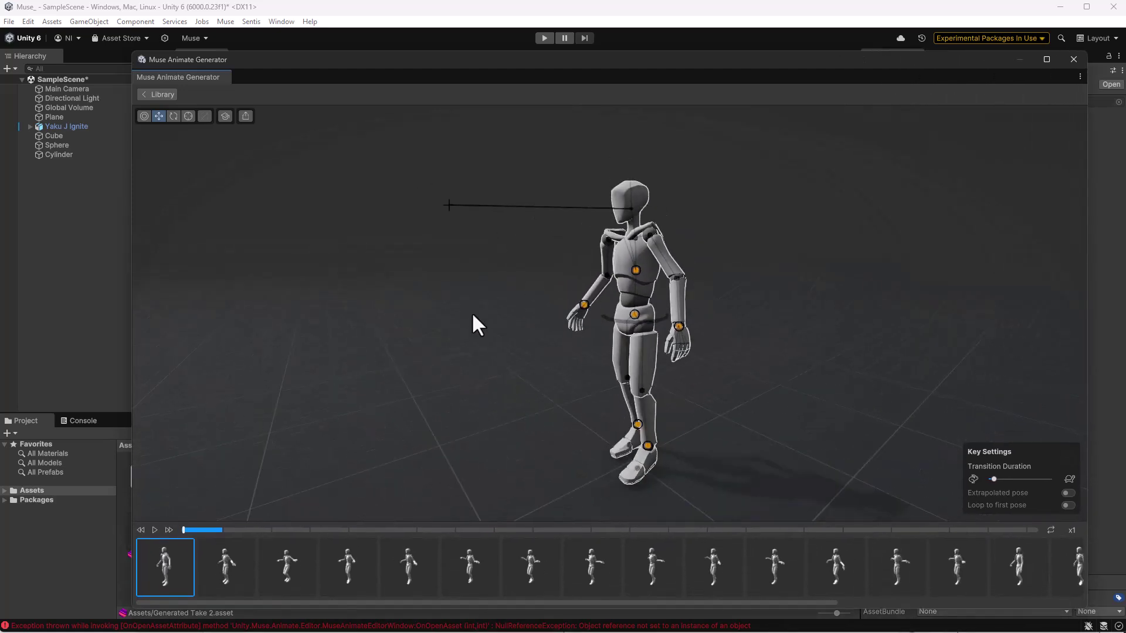
{"action": "left_click", "coordinate": [144, 116]}
{"action": "left_click_drag", "start_coordinate": [439, 206], "coordinate": [457, 148]}
{"action": "left_click", "coordinate": [220, 573]}
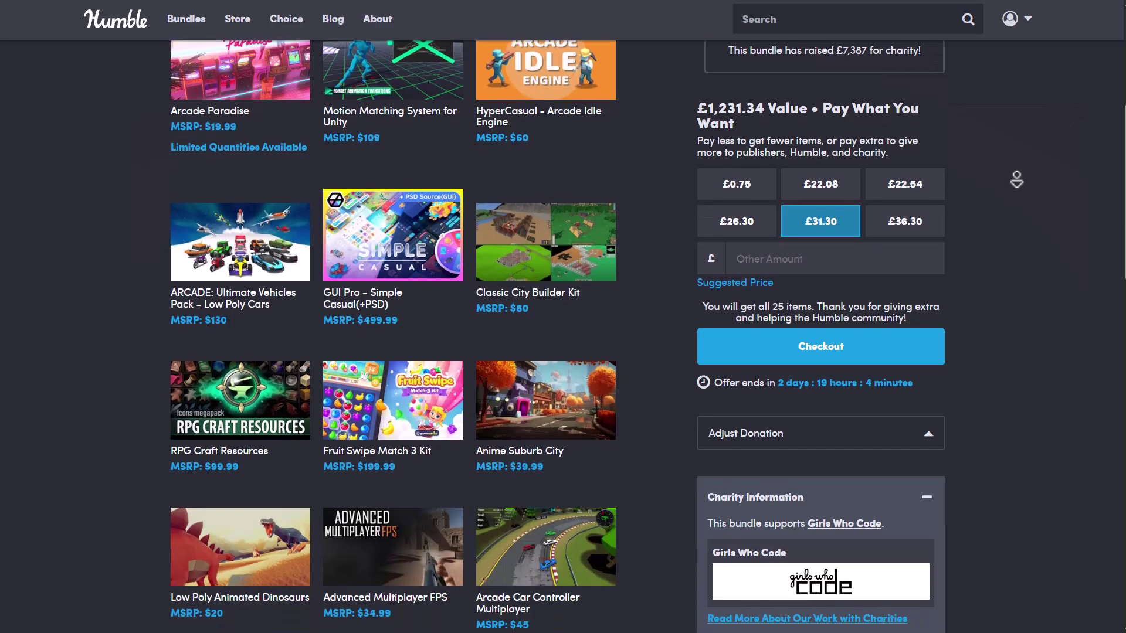
Browse the Humble Bundle software bundles and open the Arcade Paradise bundle page.
{"action": "scroll", "coordinate": [932, 592], "scroll_direction": "down", "scroll_amount": 3}
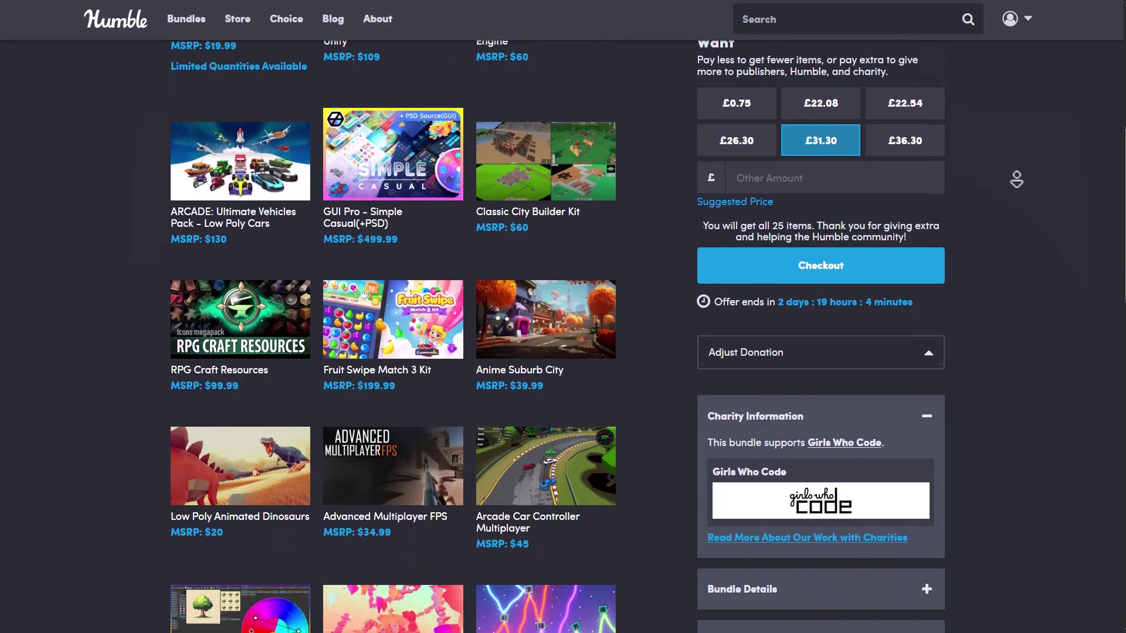
{"action": "scroll", "coordinate": [1016, 180], "scroll_direction": "down", "scroll_amount": 6}
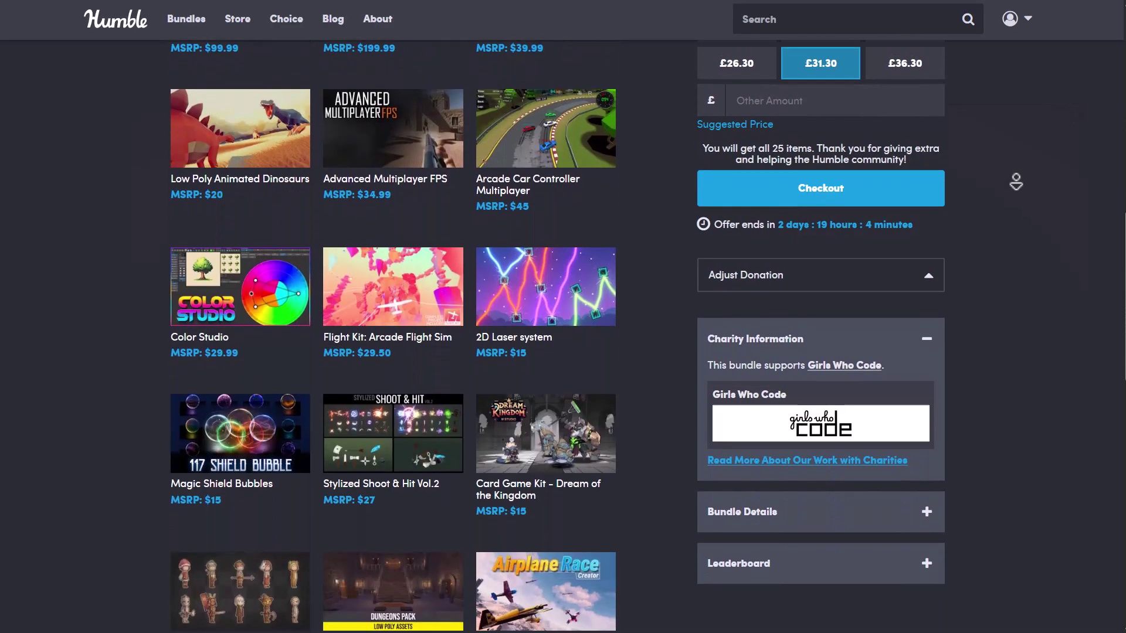
{"action": "scroll", "coordinate": [1015, 188], "scroll_direction": "down", "scroll_amount": 4}
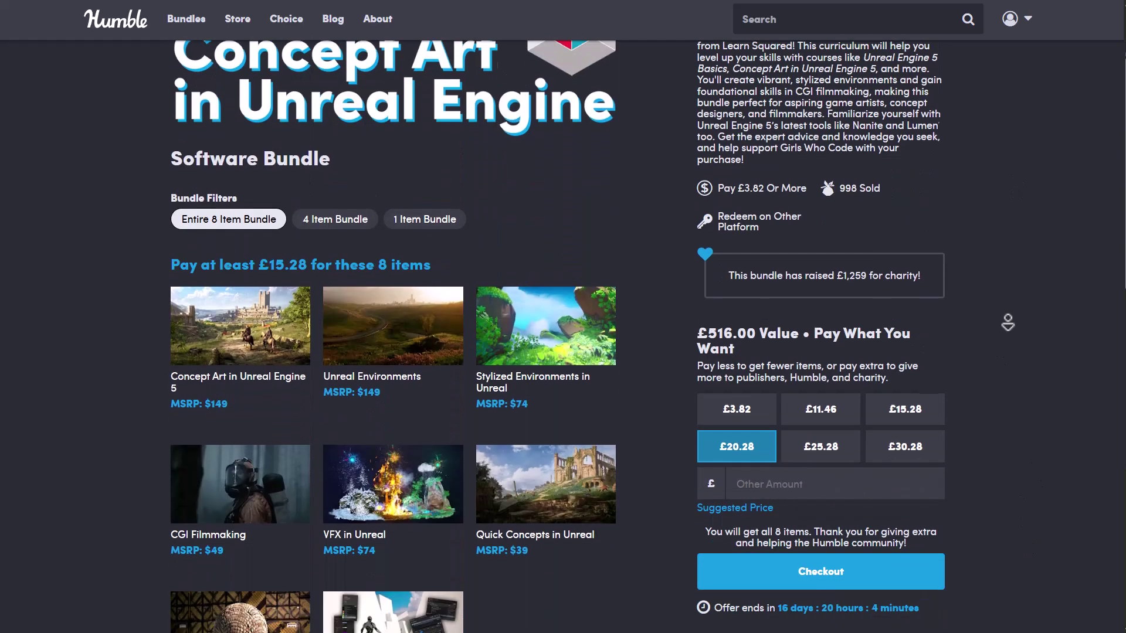
{"action": "scroll", "coordinate": [1006, 316], "scroll_direction": "down", "scroll_amount": 3}
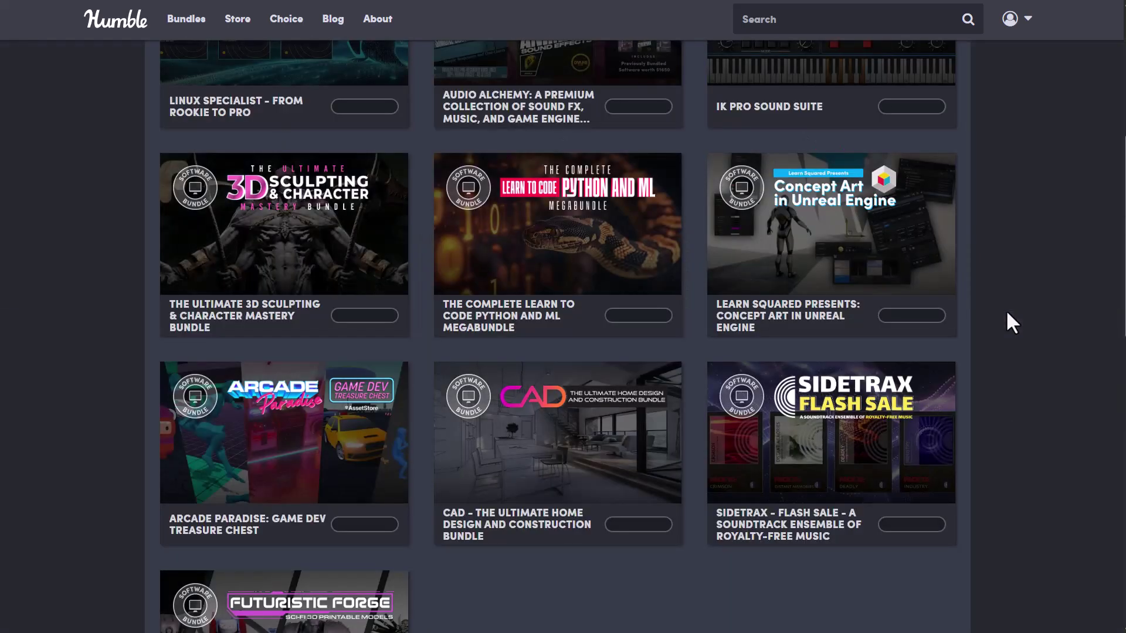
{"action": "left_click", "coordinate": [318, 425]}
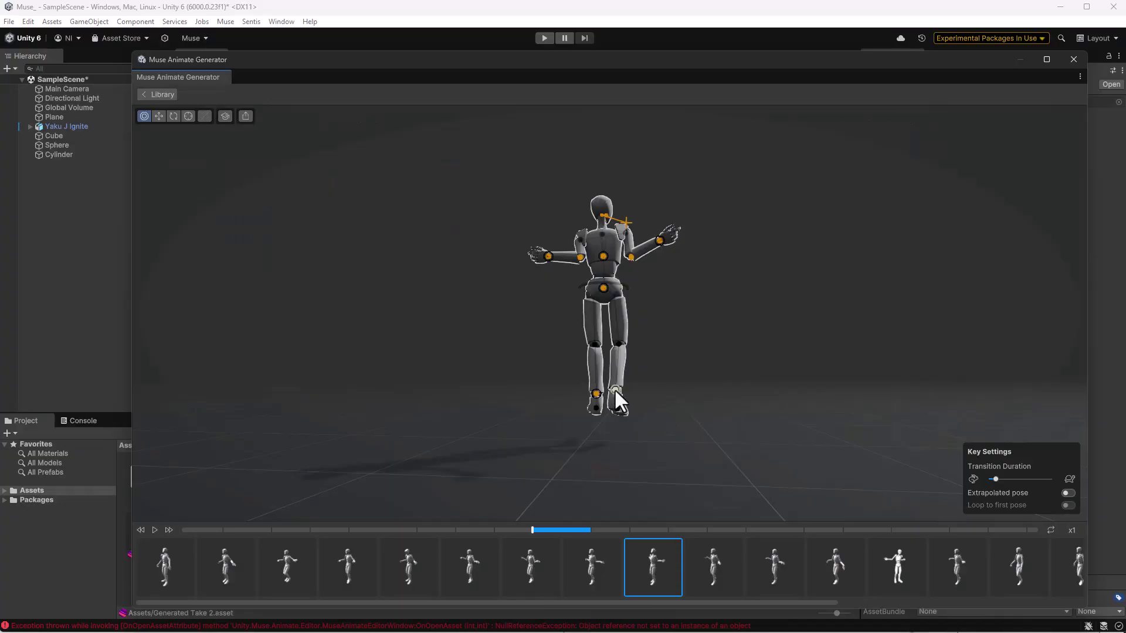
Select the mannequin's foot effector in Muse Animate and switch to the Rotate tool.
{"action": "left_click", "coordinate": [615, 392]}
{"action": "left_click_drag", "start_coordinate": [719, 414], "coordinate": [442, 276]}
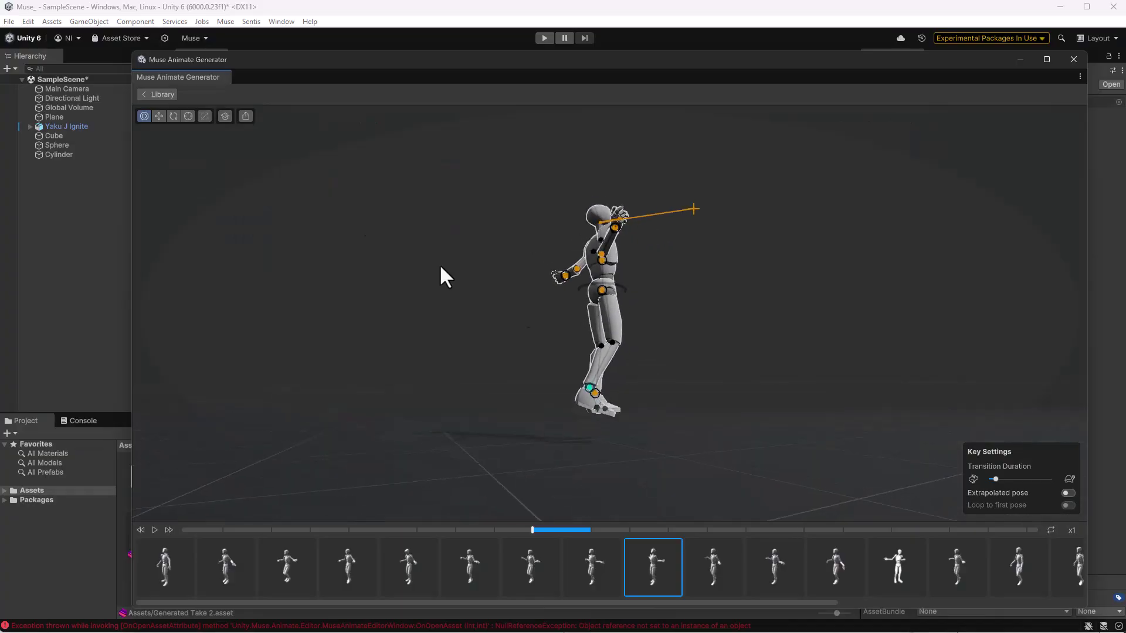
{"action": "left_click", "coordinate": [188, 115]}
{"action": "left_click", "coordinate": [173, 116]}
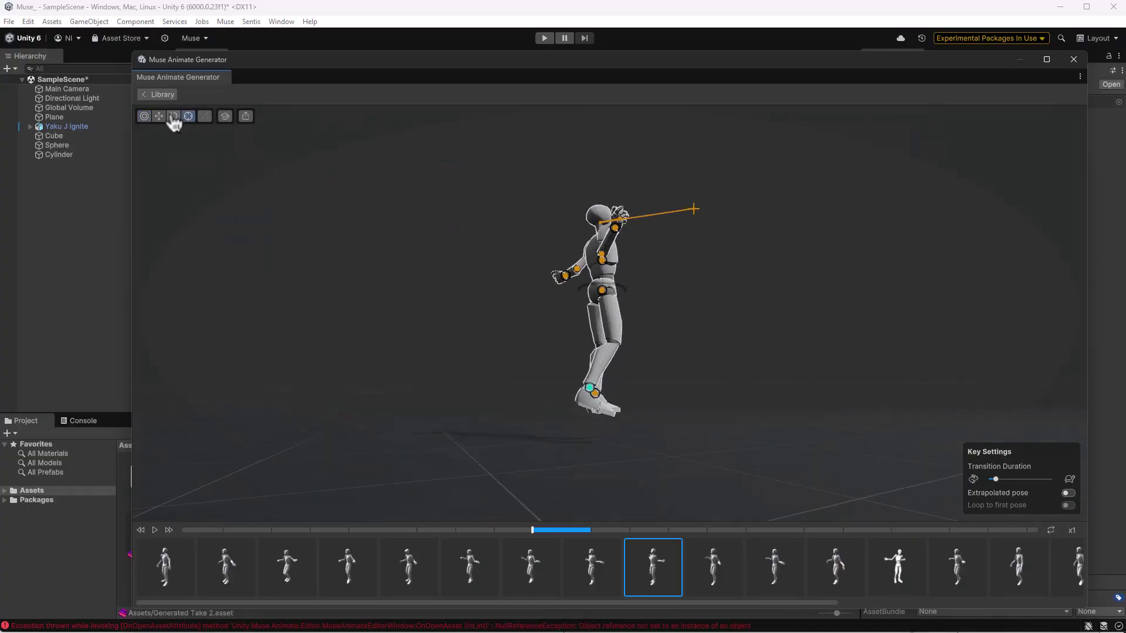